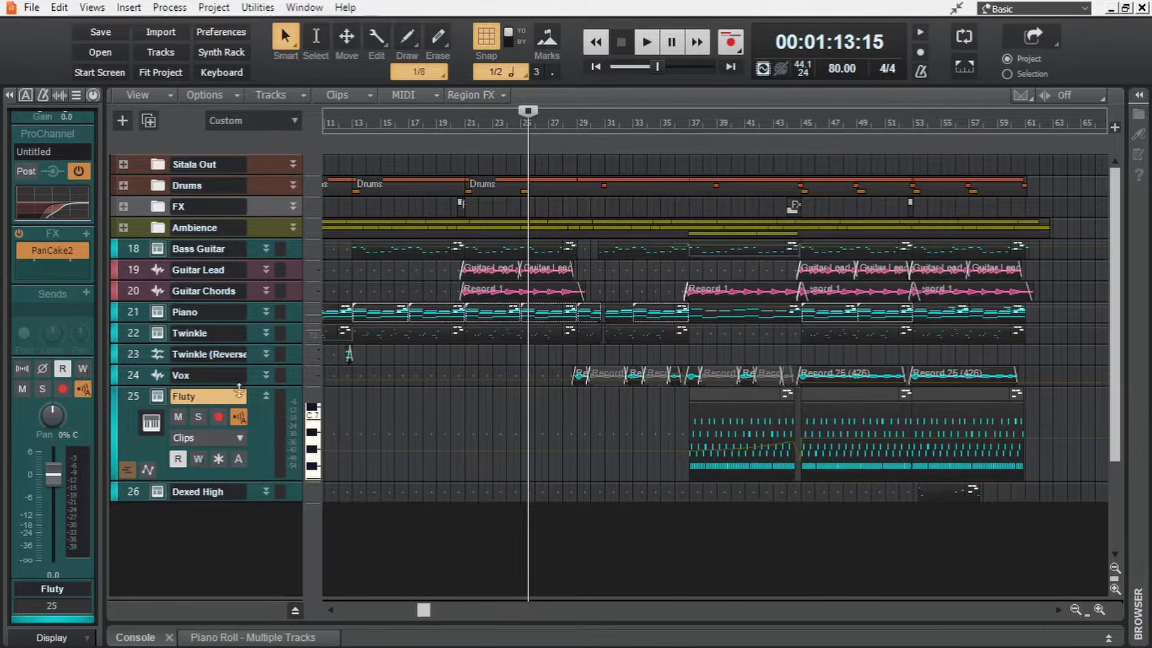
Step: Freeze the Fluty track and try out its pan, volume and clip position, ending at 0% C, 0.0 and bar 15
left_click(218, 459)
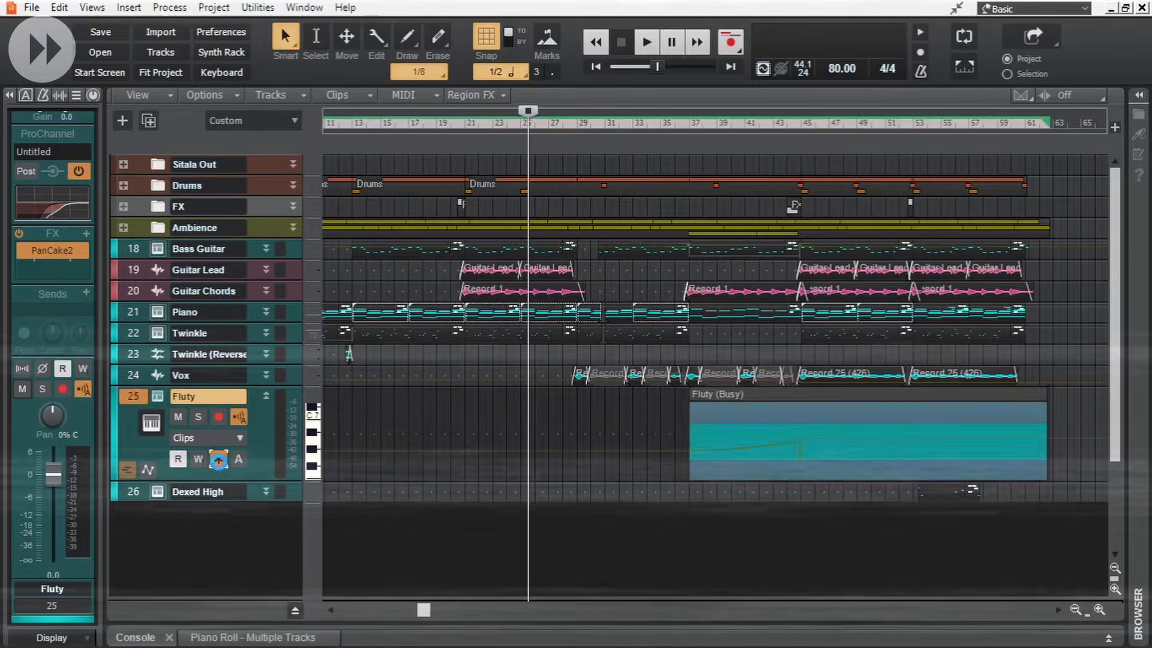
left_click_drag(54, 413, 78, 371)
double_click(53, 412)
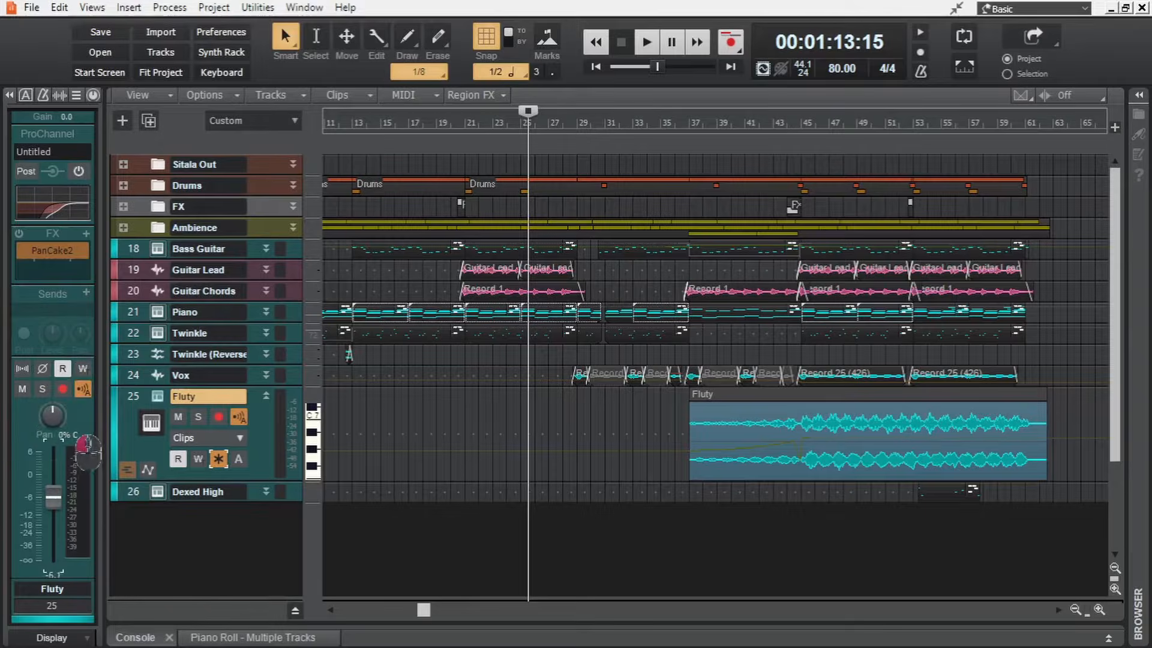
left_click(54, 477)
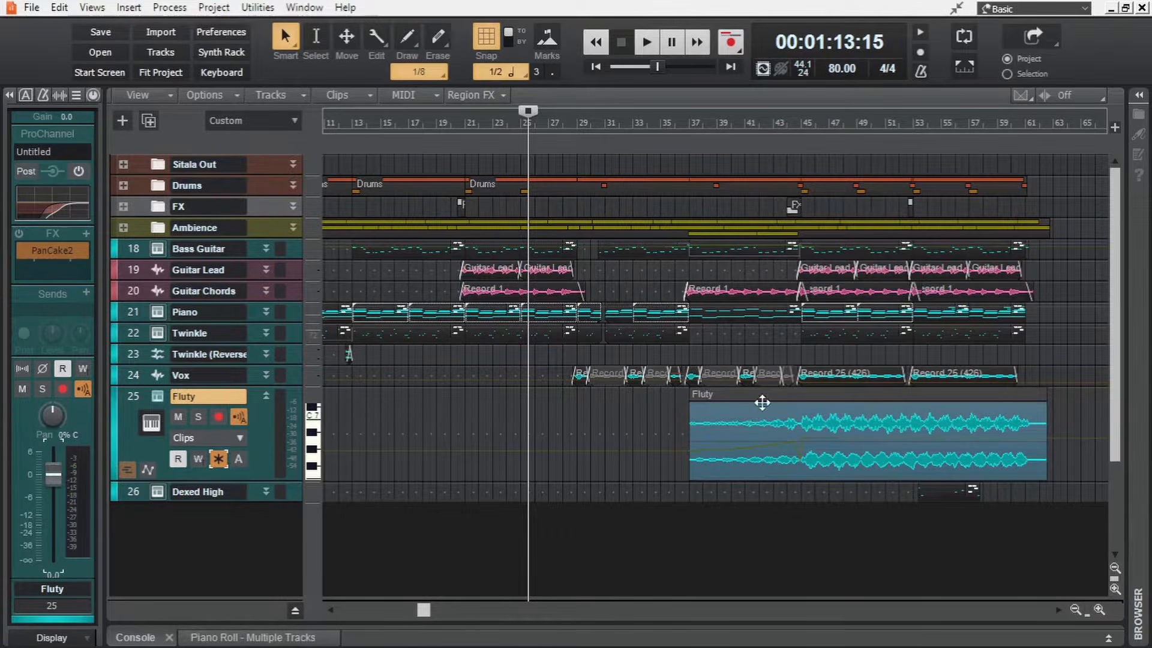
left_click_drag(762, 402, 448, 441)
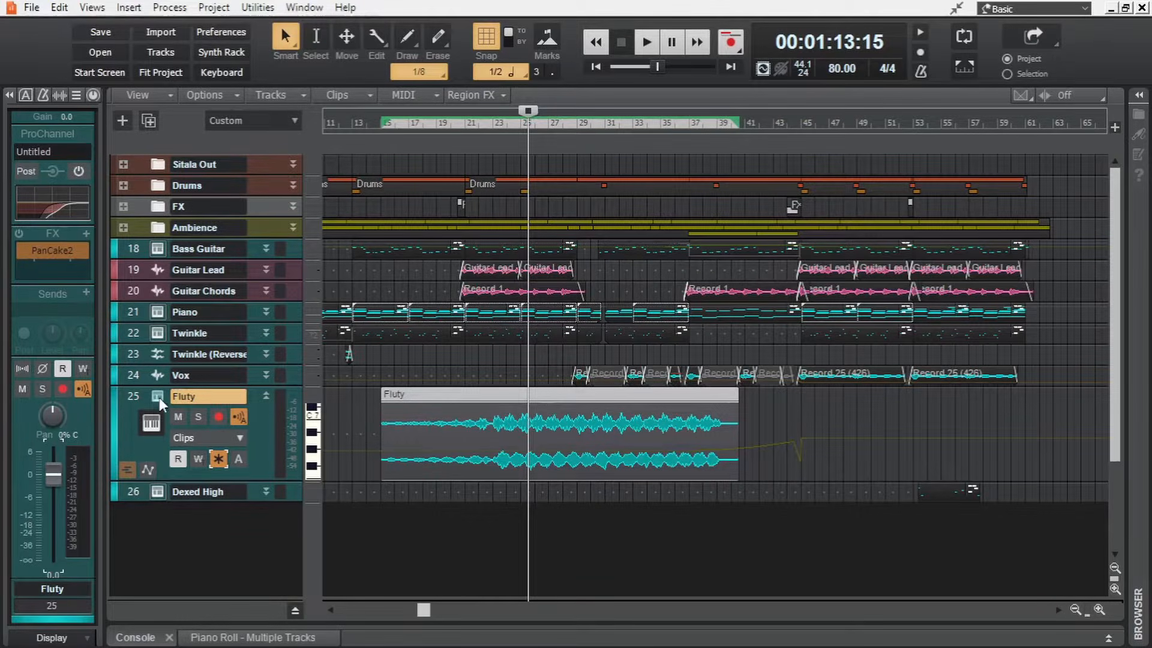
Step: View the PanCake2 effect settings of the frozen Fluty track and unfreeze the track
double_click(46, 249)
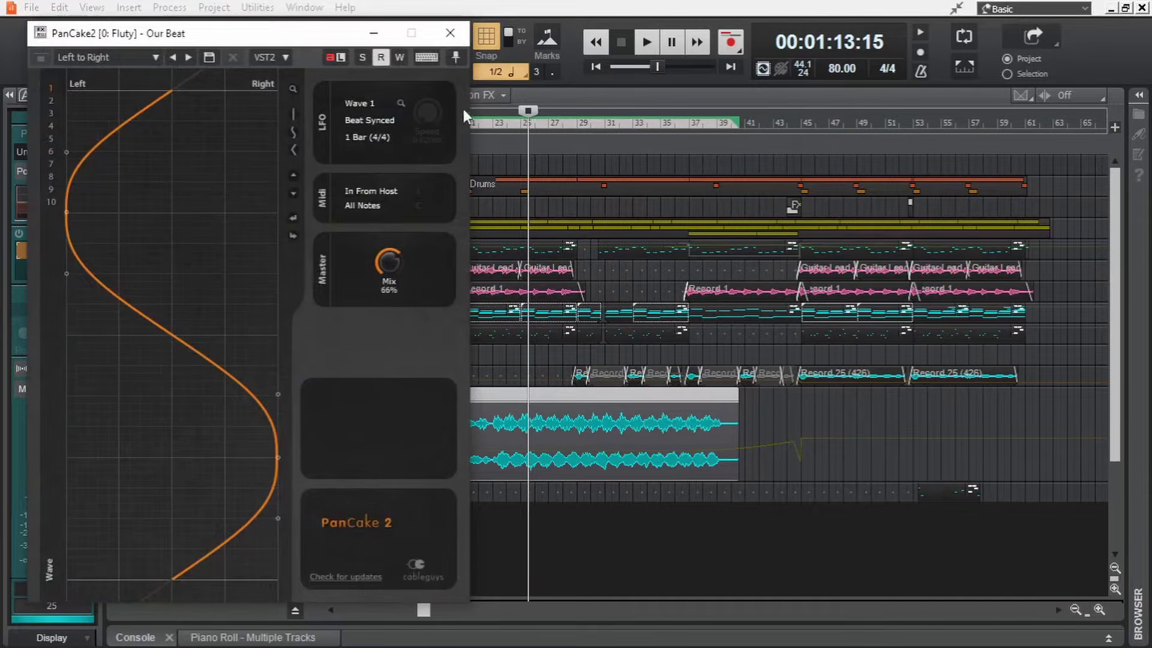
left_click(444, 34)
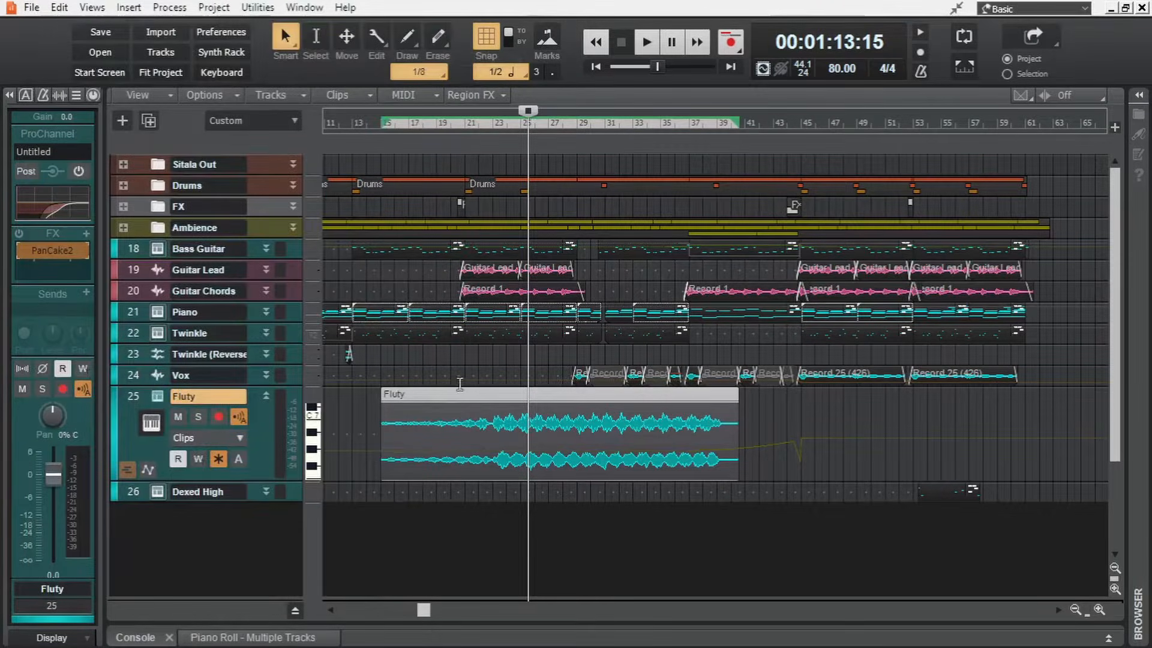
left_click(219, 461)
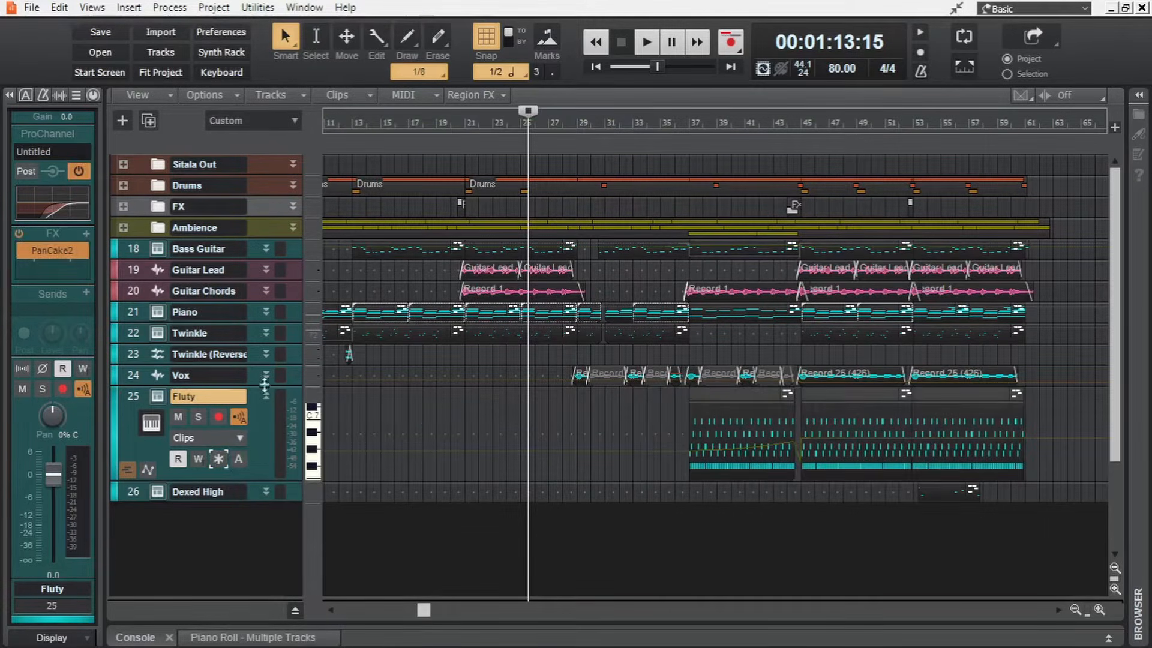
Step: Freeze the Vox and Fluty tracks together, expanding Vox to reach its controls and collapsing it when done
left_click_drag(267, 386, 267, 466)
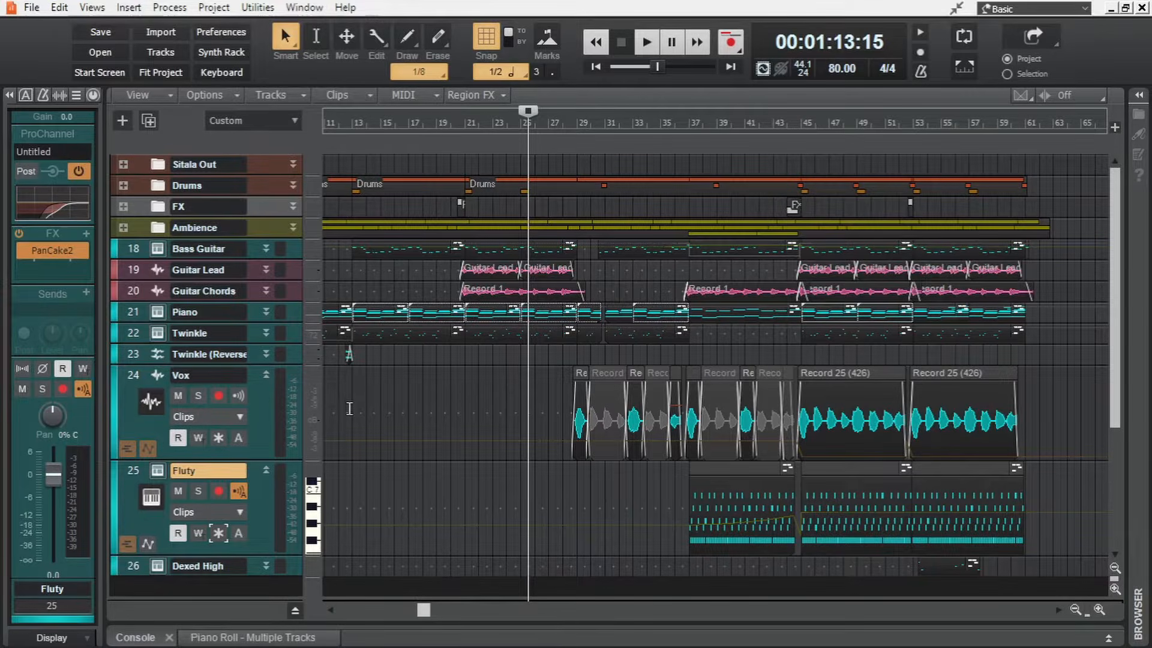
left_click(132, 374)
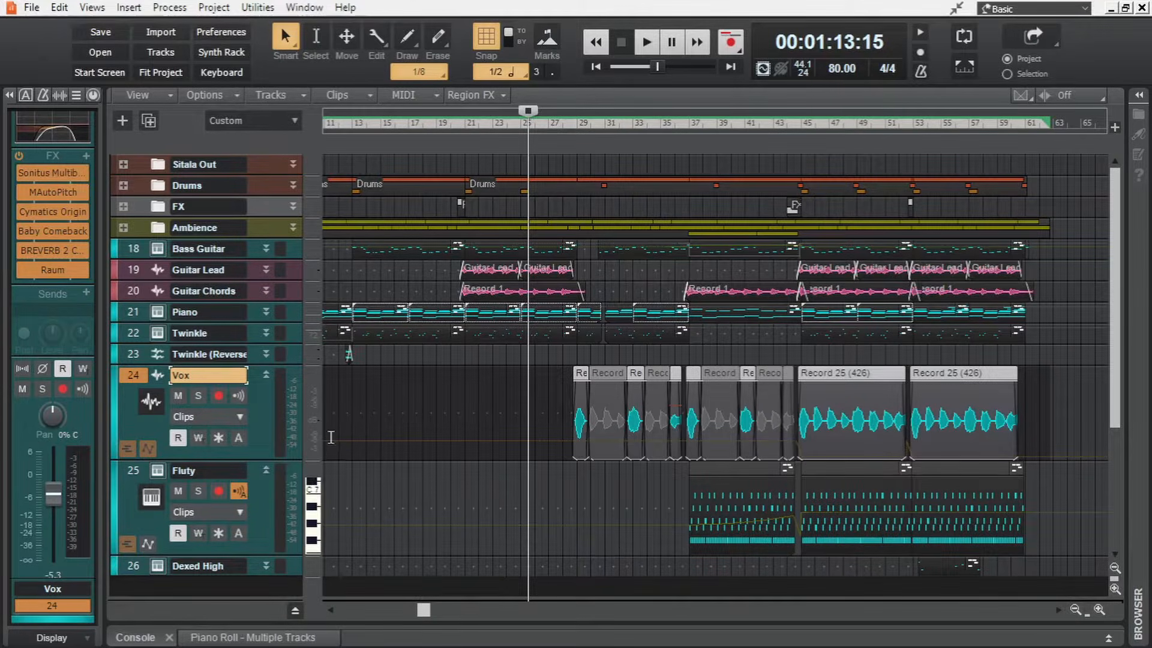
left_click(135, 473)
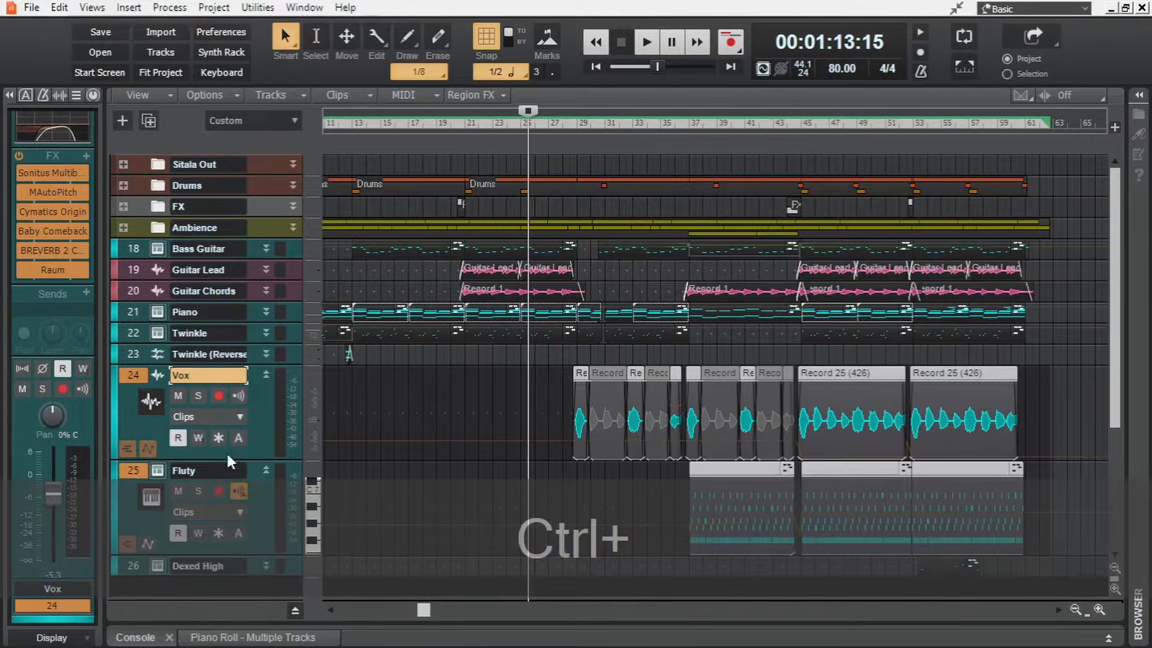
left_click(219, 438, "ctrl")
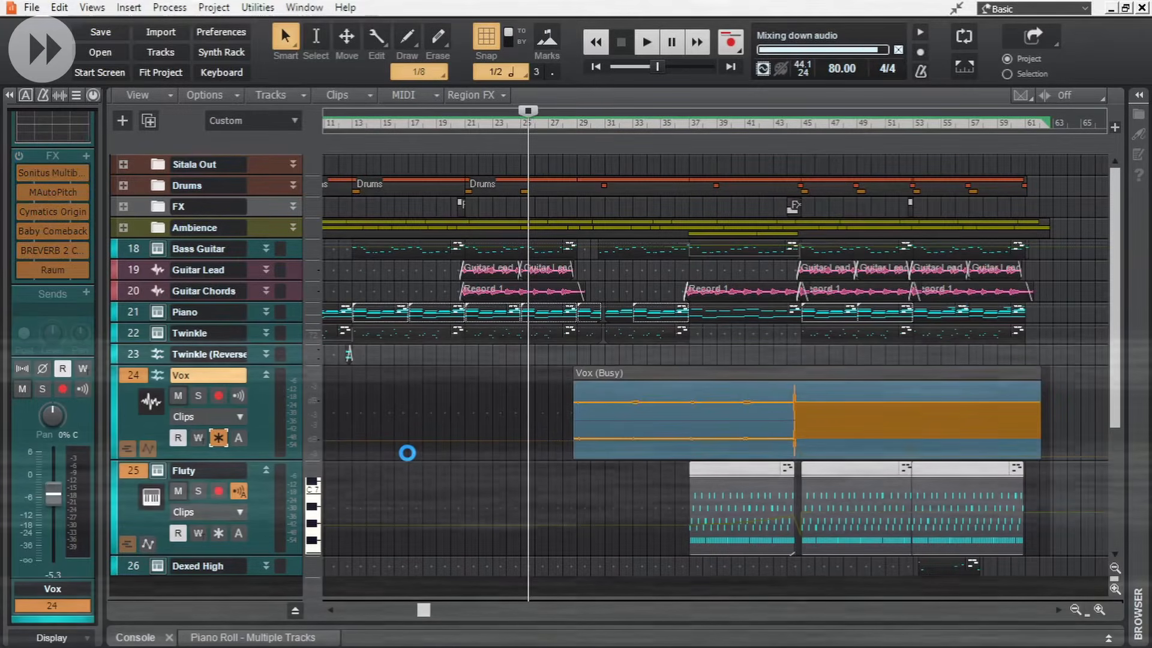
left_click_drag(258, 459, 274, 366)
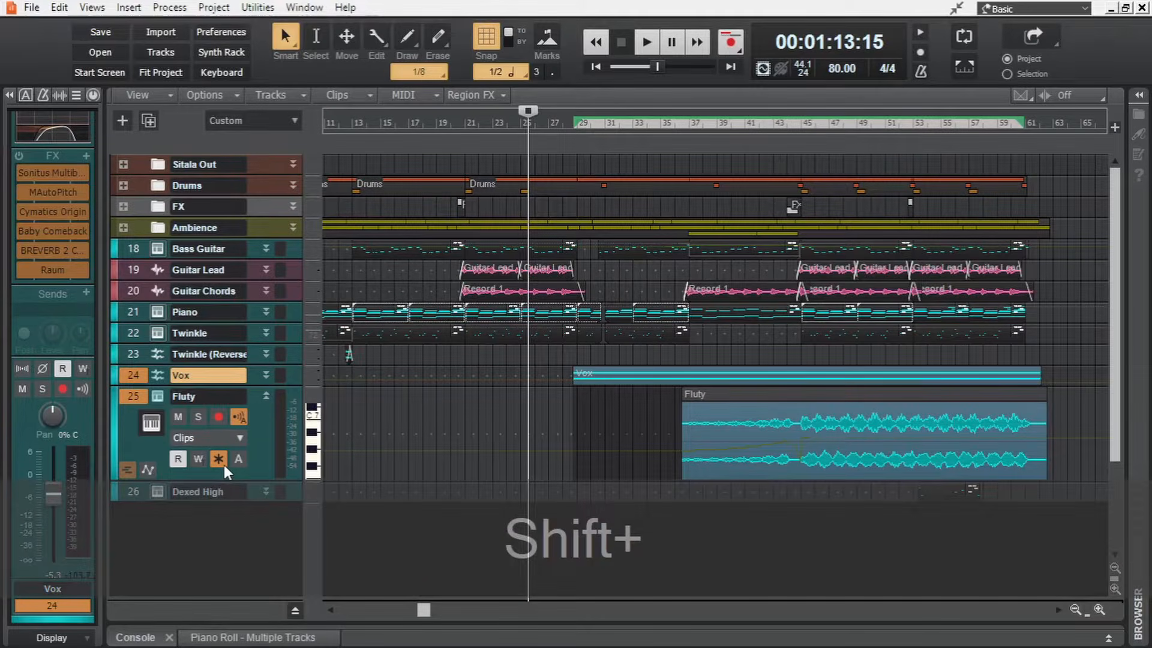
Step: Quick-unfreeze the Fluty track and move its first MIDI clip earlier, to about bar 27
left_click(224, 466, "shift")
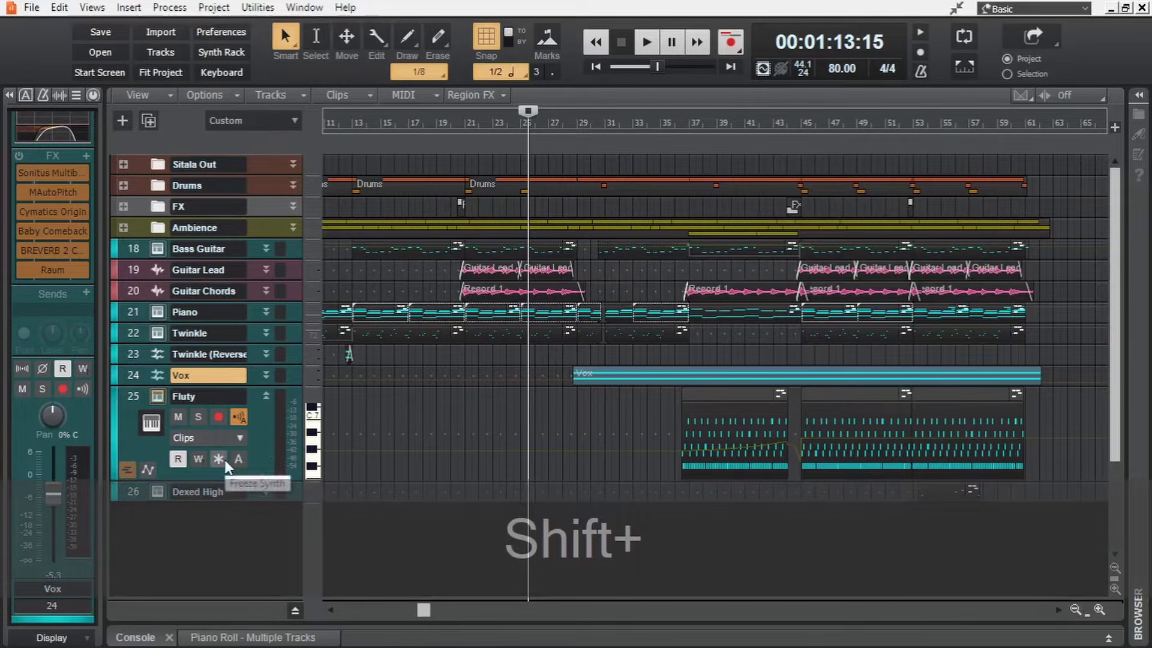
left_click(728, 398)
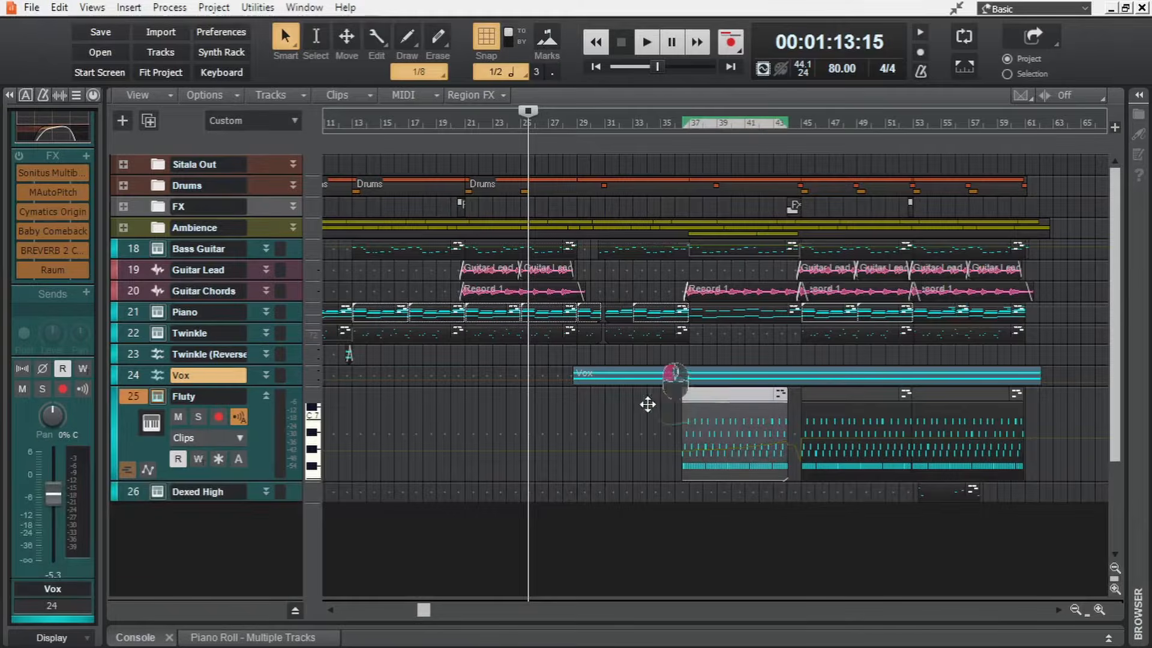
left_click_drag(648, 405, 521, 404)
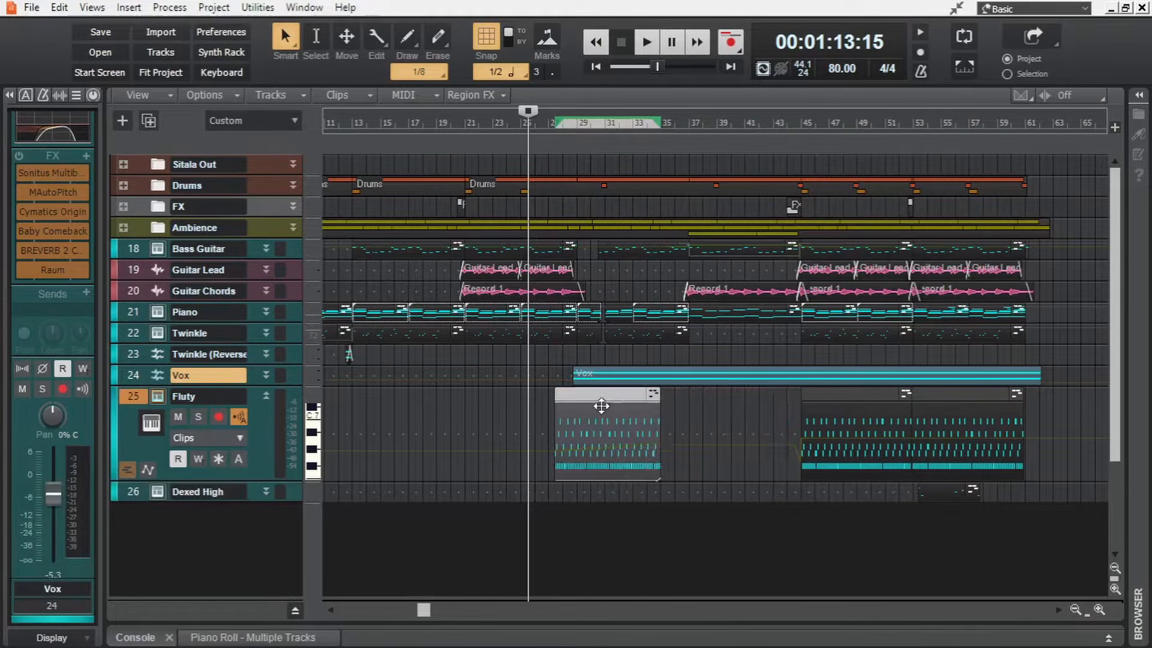
Step: Select the Fluty track and quick-freeze it with its existing frozen audio
left_click(134, 397)
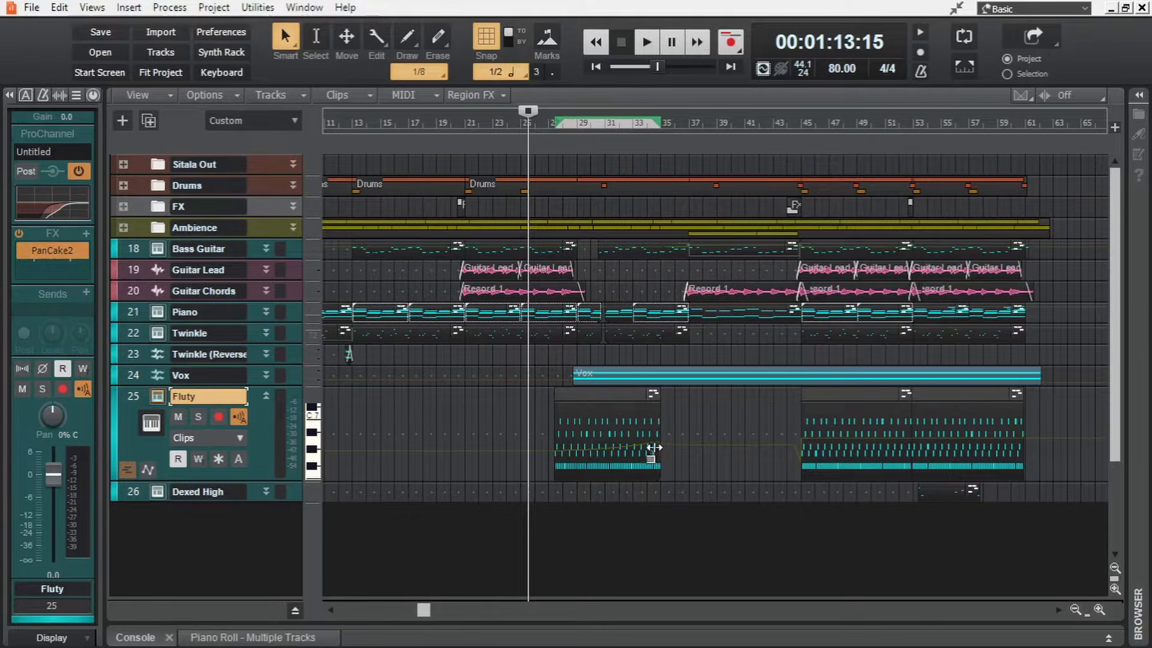
left_click(220, 463, "shift")
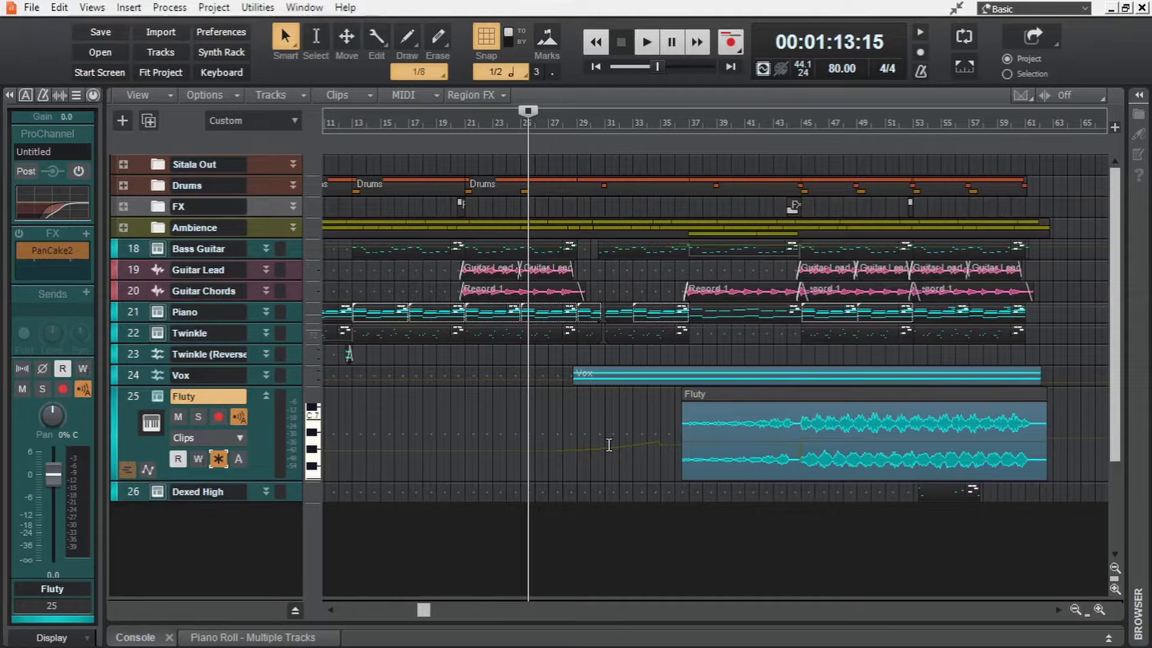
Step: Turn on Remove silence in the freeze options
right_click(219, 459)
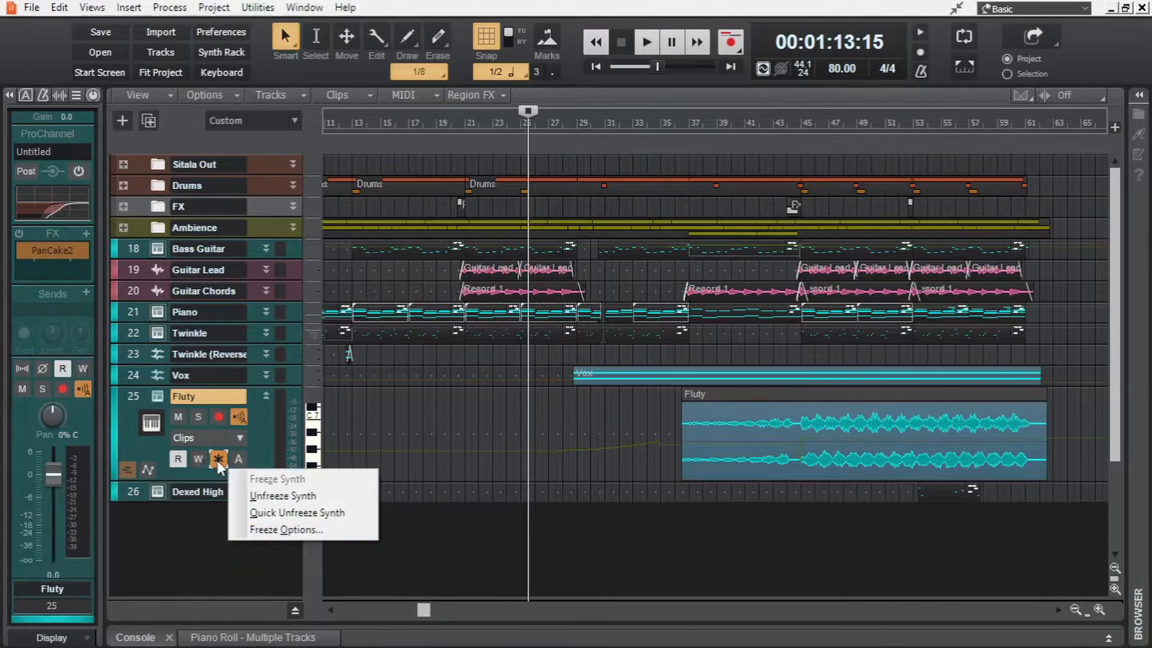
left_click(313, 531)
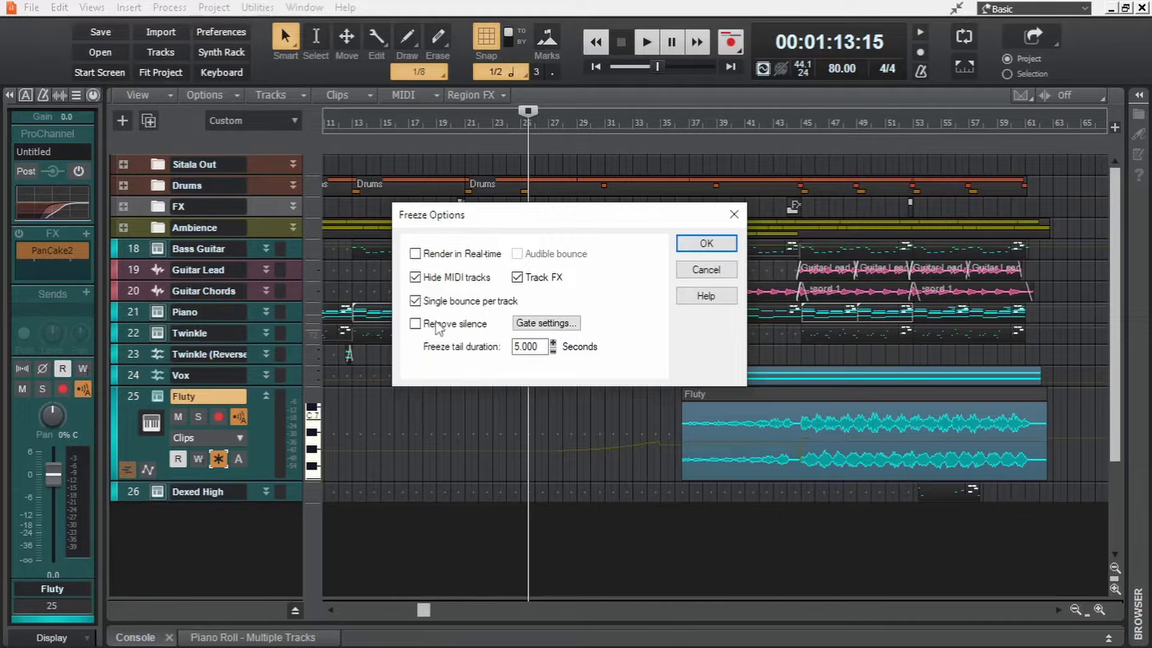
left_click(415, 324)
left_click(706, 243)
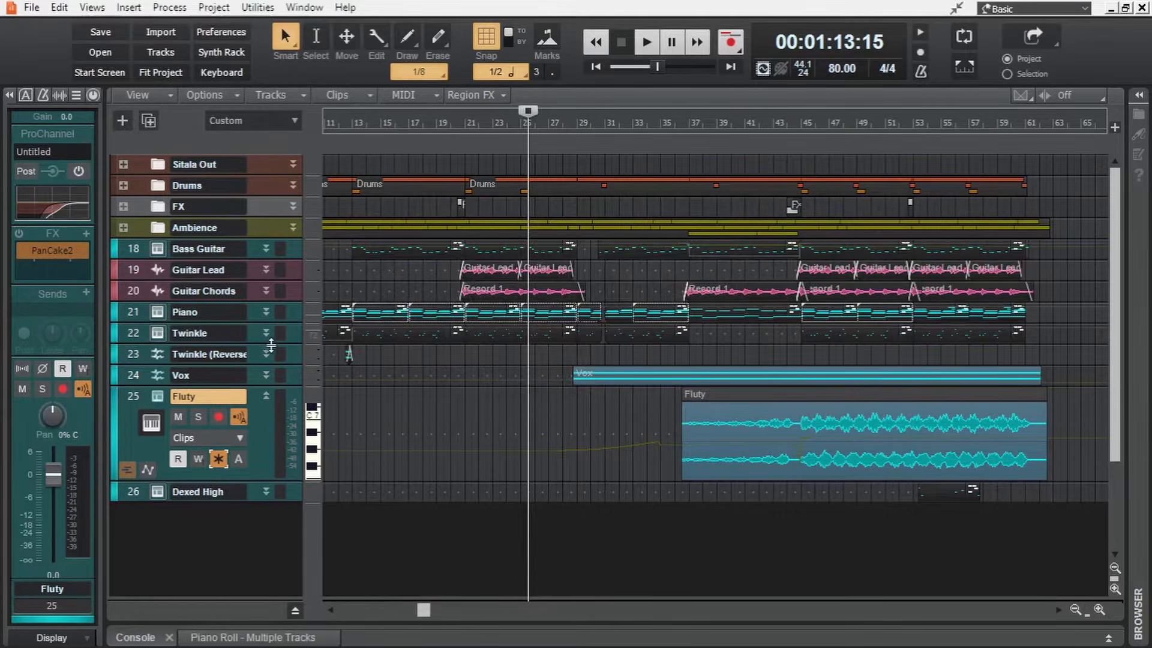
Step: Expand the Twinkle track and freeze it
left_click(265, 334)
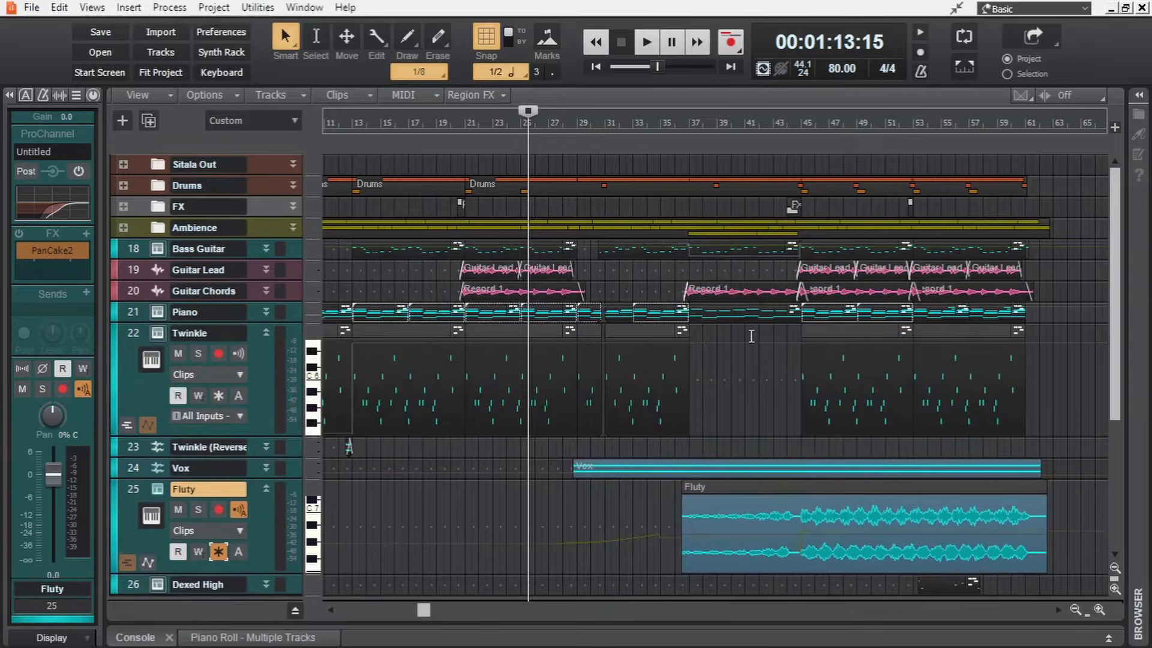
left_click(219, 395)
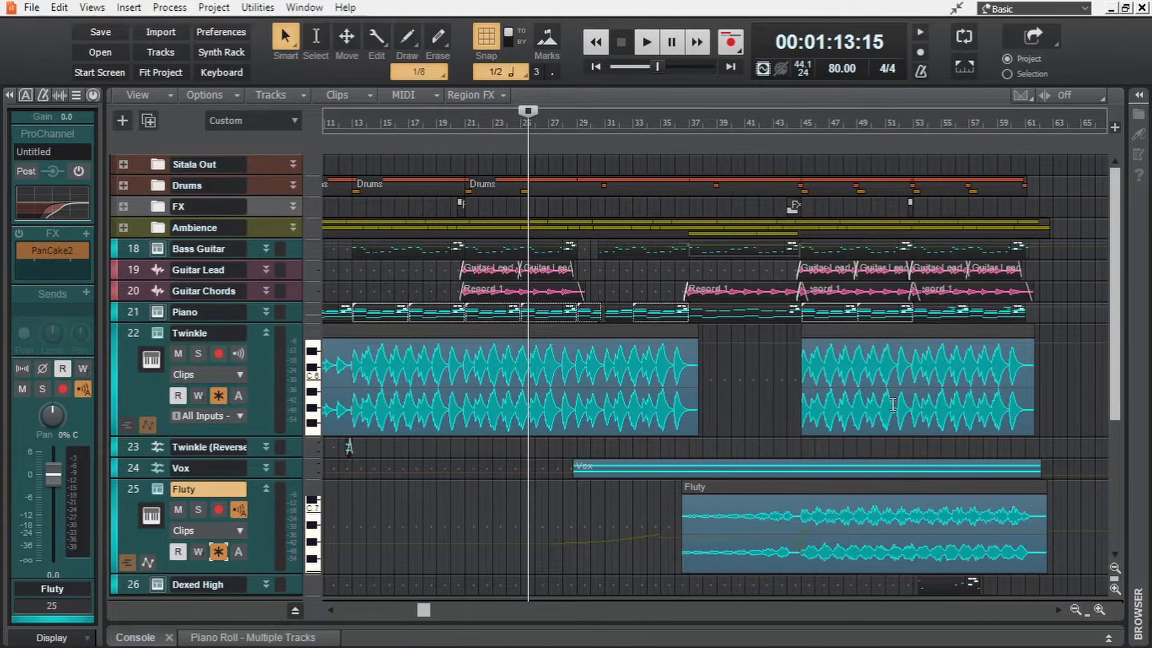
Step: Turn off Remove silence in the freeze options of the Twinkle track
right_click(215, 397)
left_click(273, 466)
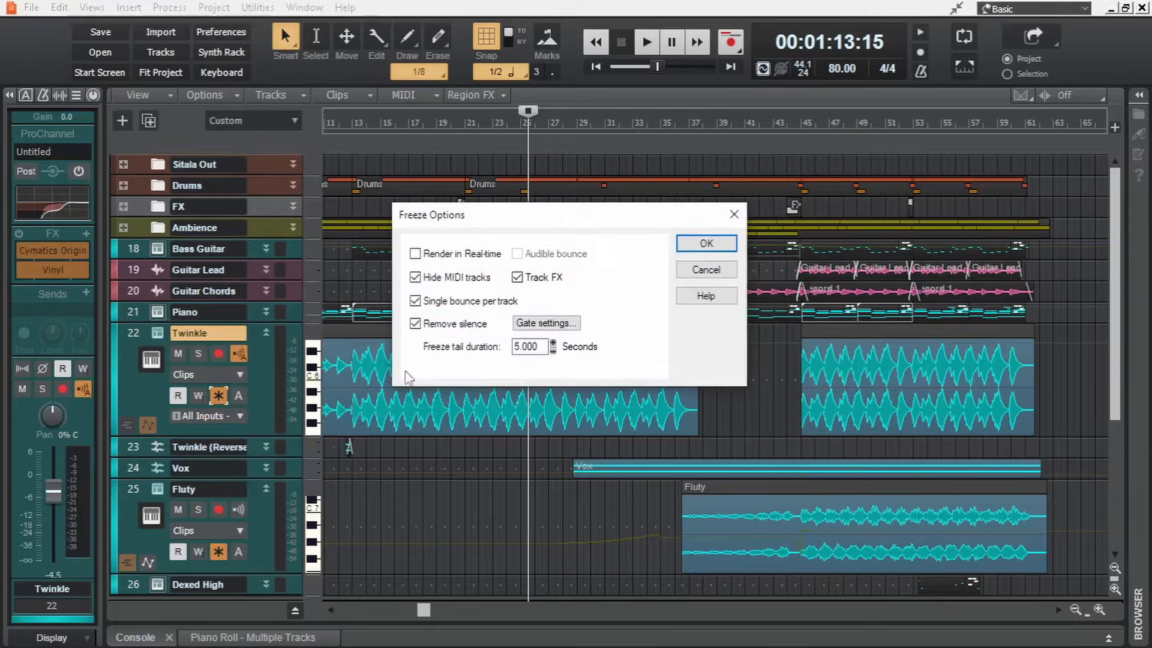
left_click(707, 243)
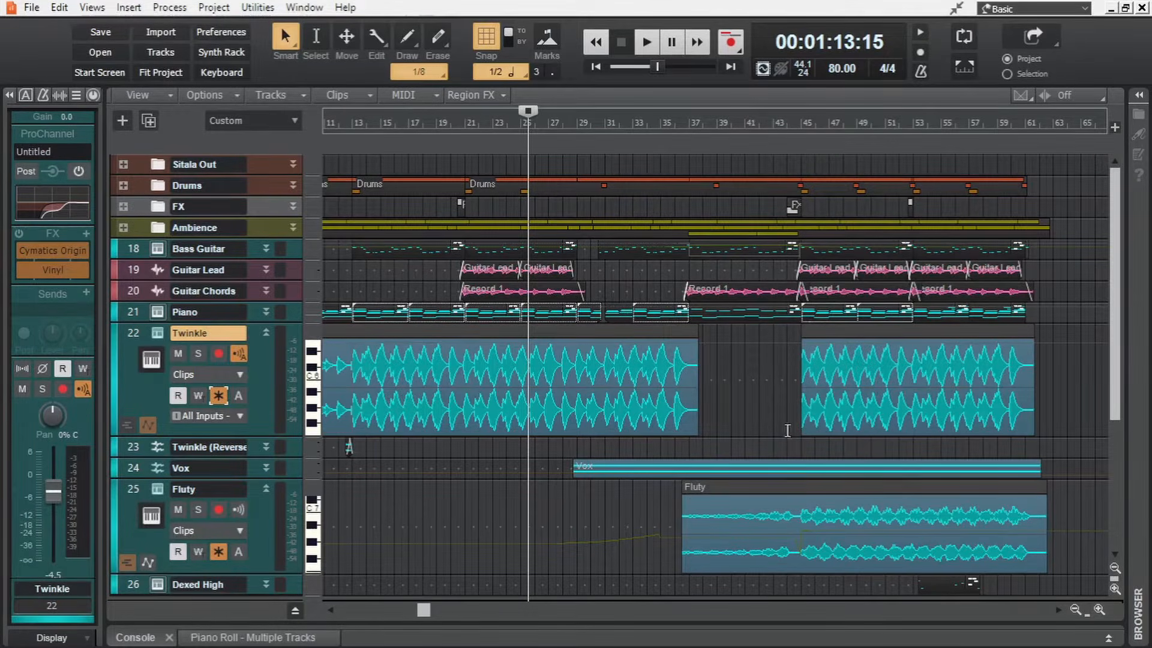
Step: View the gate settings for removing silence in the freeze options and close them without changes
right_click(217, 396)
left_click(288, 466)
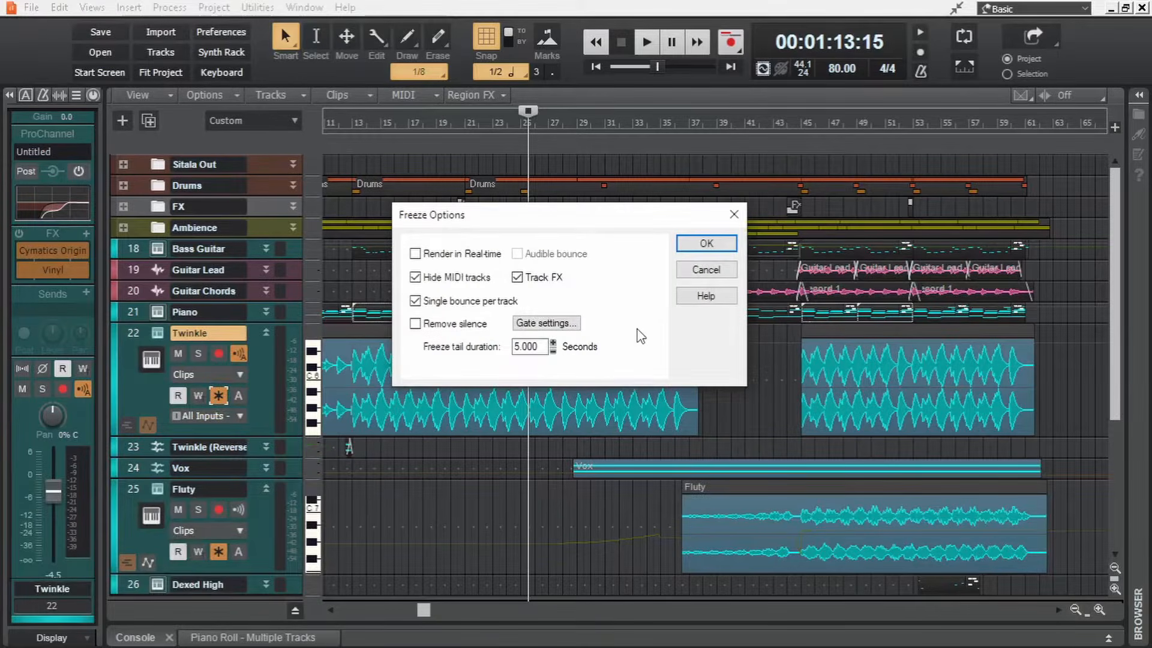
left_click(546, 322)
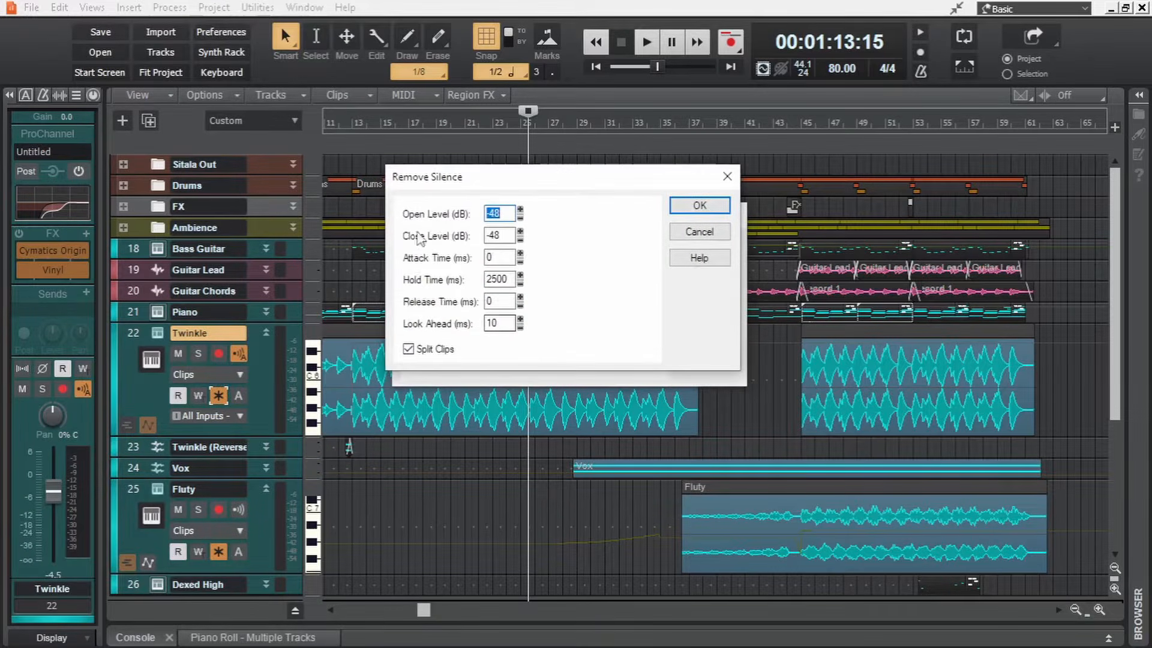
left_click(700, 233)
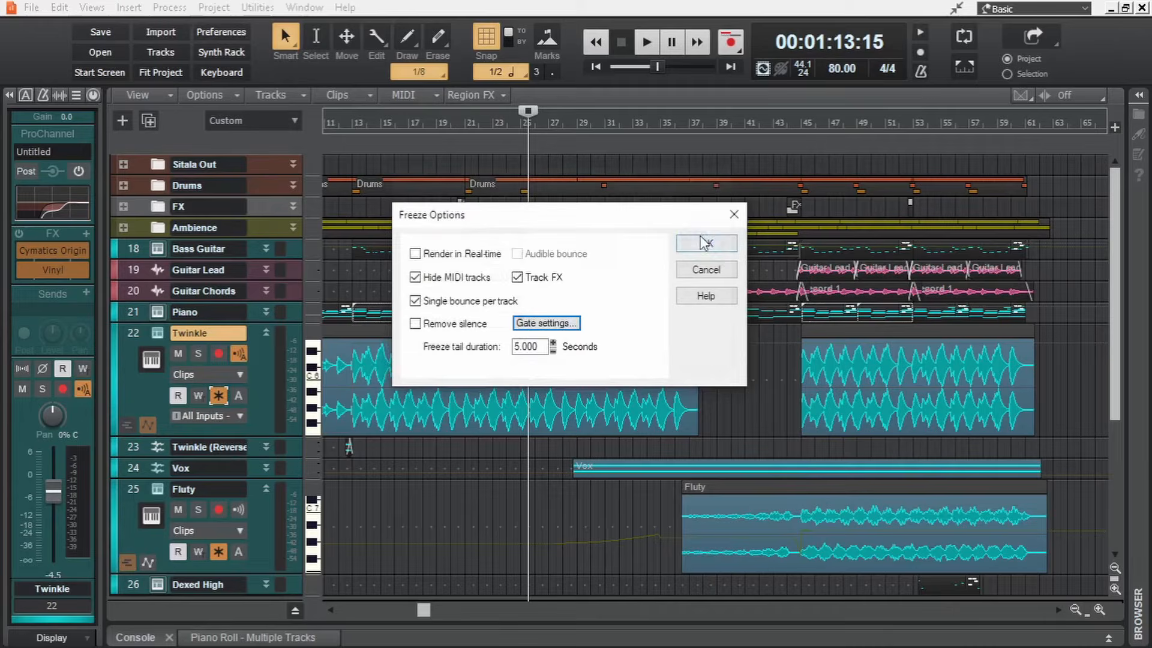
left_click(735, 215)
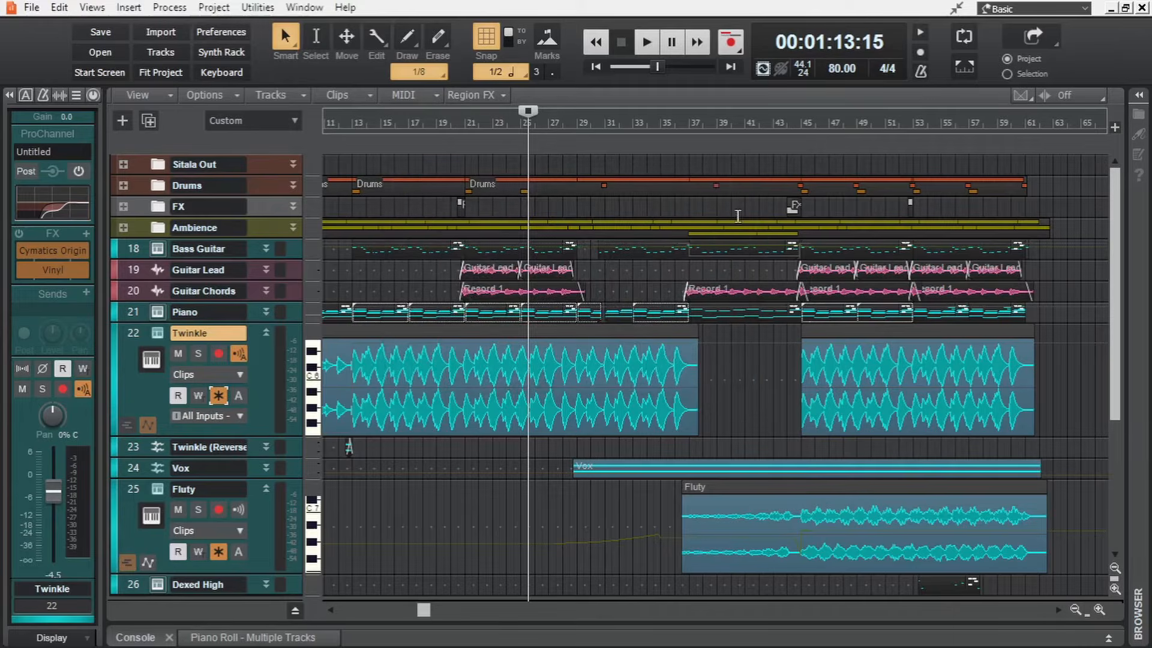
Step: Collapse the Twinkle and Fluty tracks and expand the Bass Guitar track
left_click(265, 332)
left_click(266, 396)
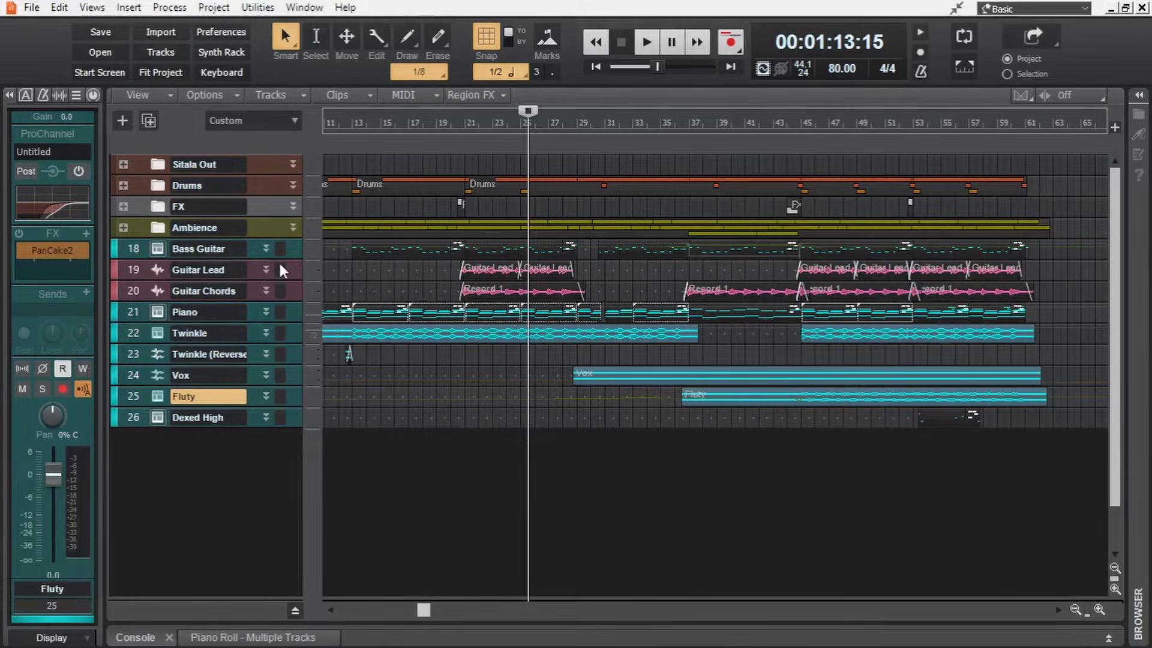
left_click_drag(278, 257, 279, 362)
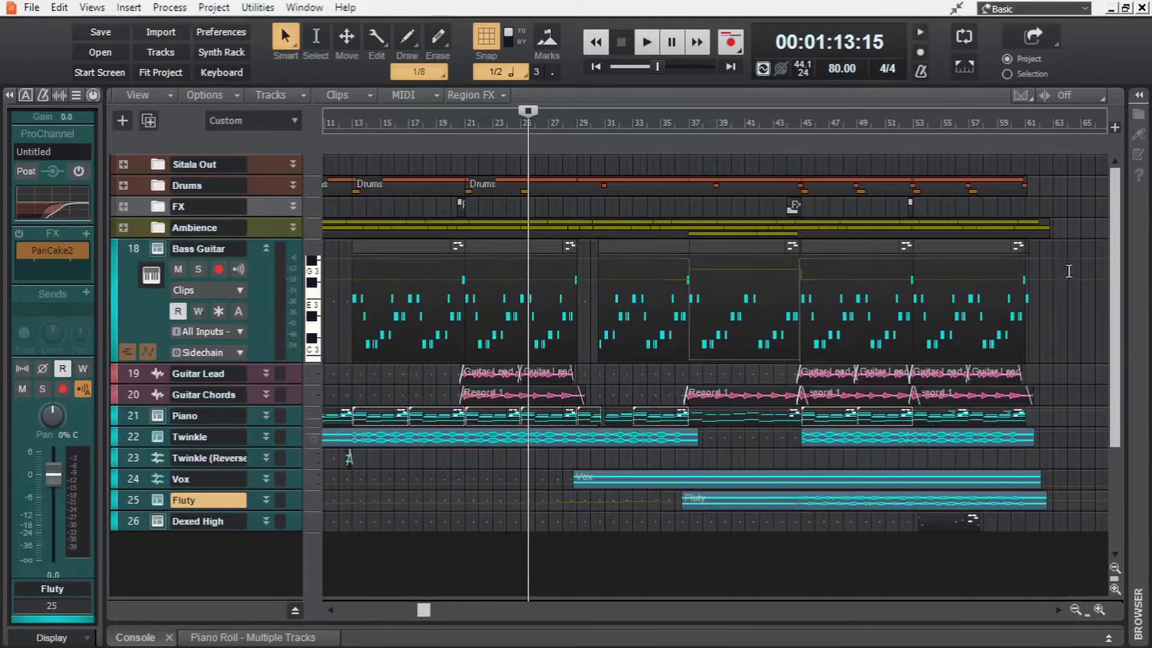
Step: Try bouncing all the Bass Guitar clips into a single clip and undo the bounce
left_click_drag(1068, 270, 345, 308)
right_click(451, 255)
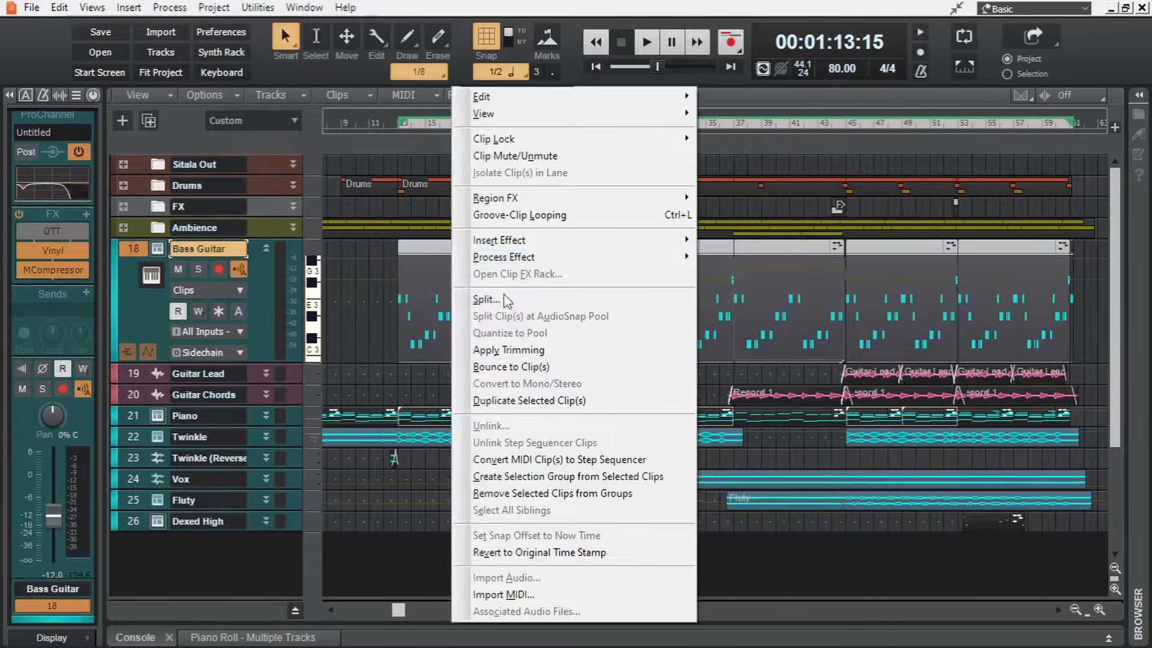
left_click(521, 366)
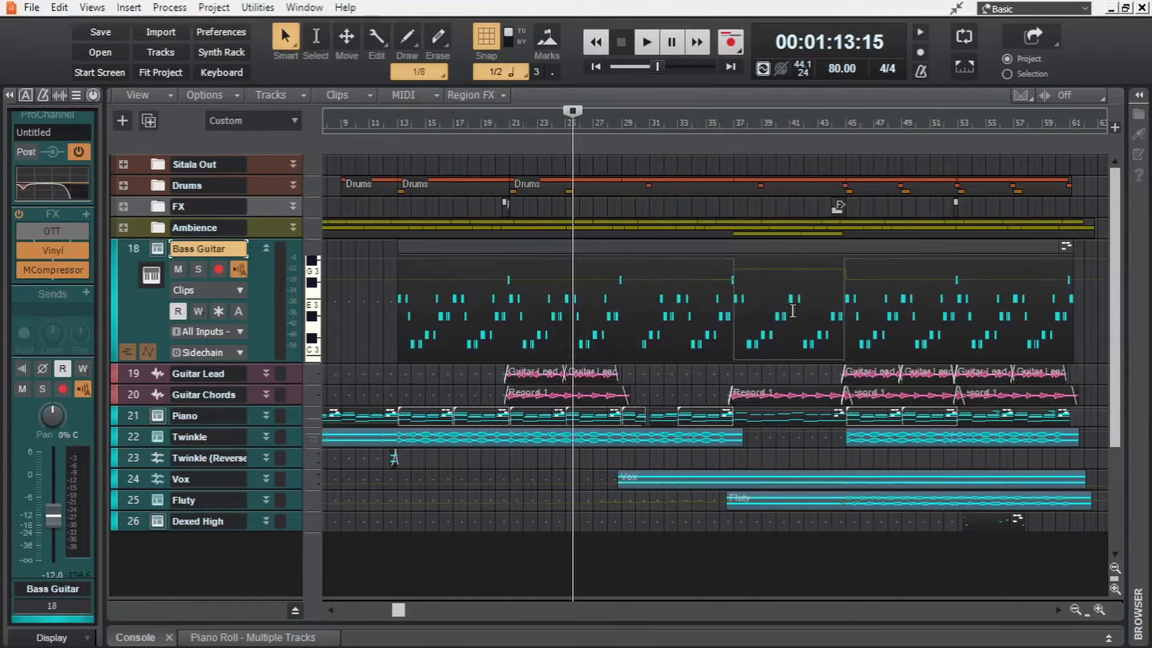
key("ctrl+z")
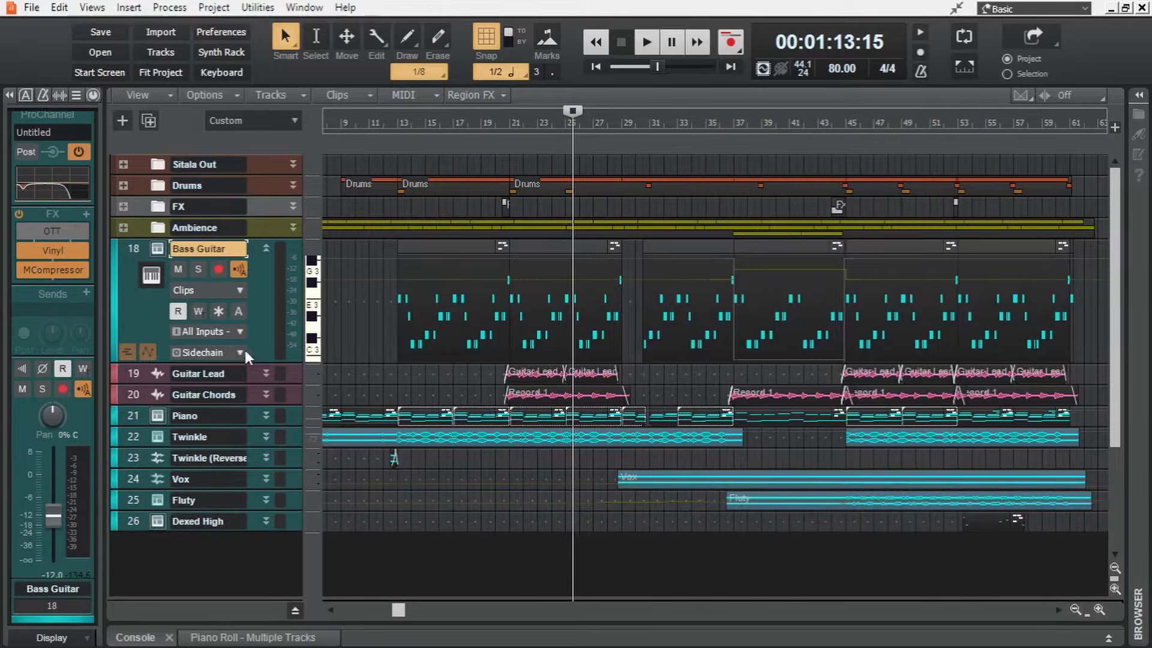
Step: Expand the Guitar Lead track in place of Bass Guitar, try bouncing its last two clips into one clip, and undo the bounce
left_click_drag(249, 362, 256, 240)
left_click_drag(258, 280, 257, 360)
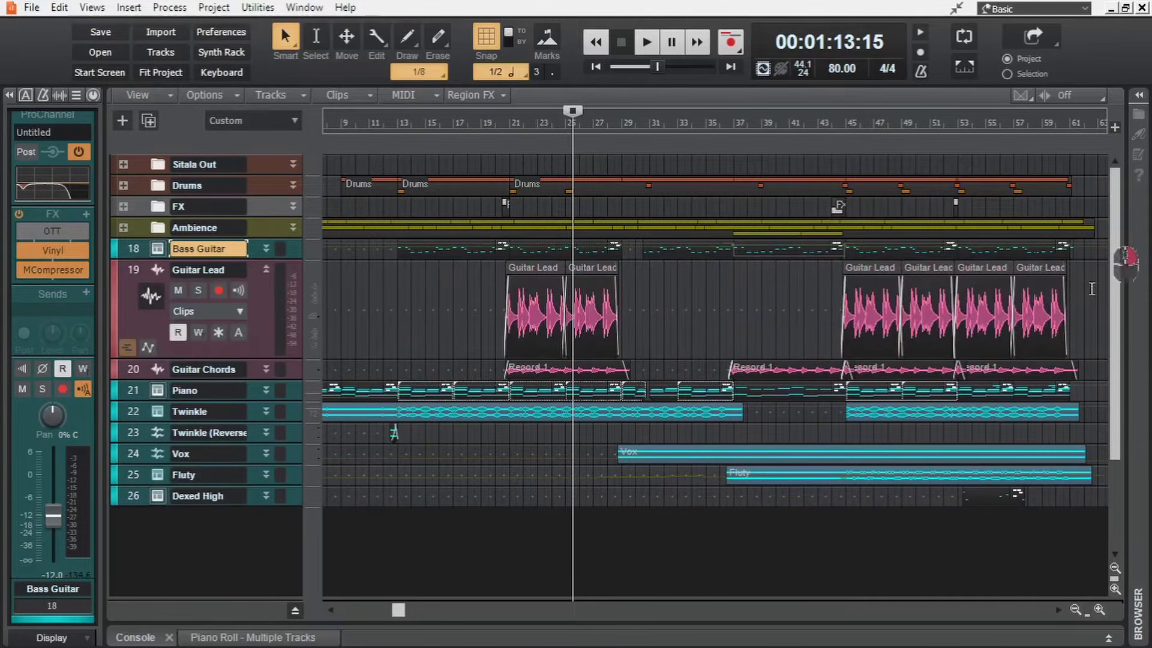
left_click_drag(1091, 289, 974, 328)
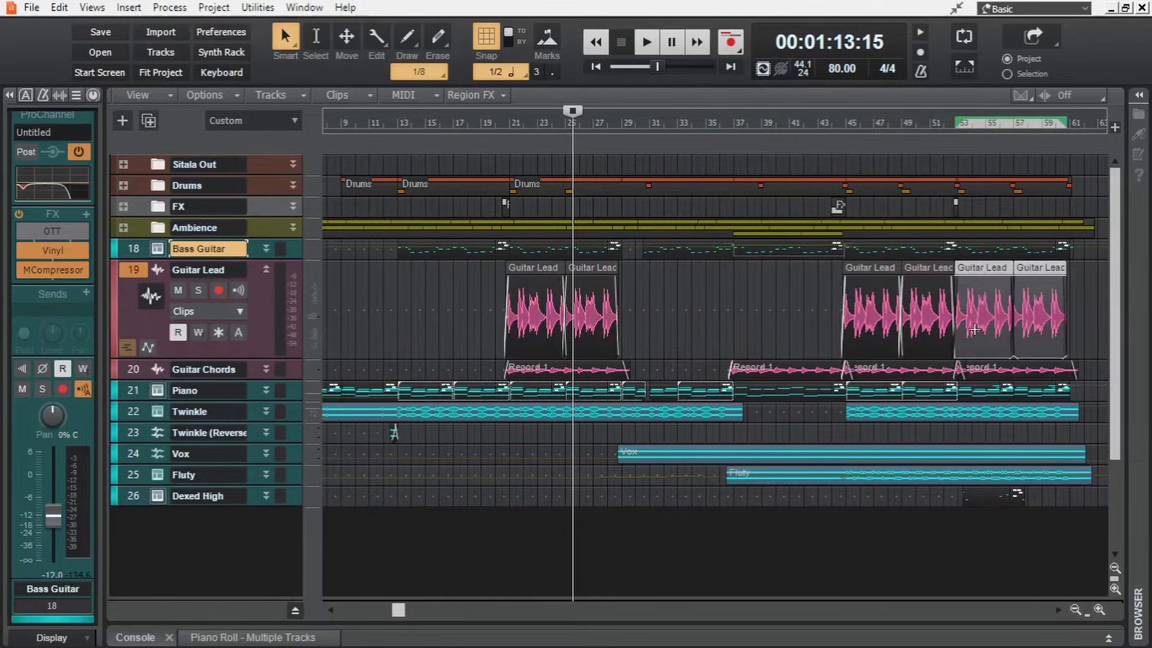
right_click(974, 329)
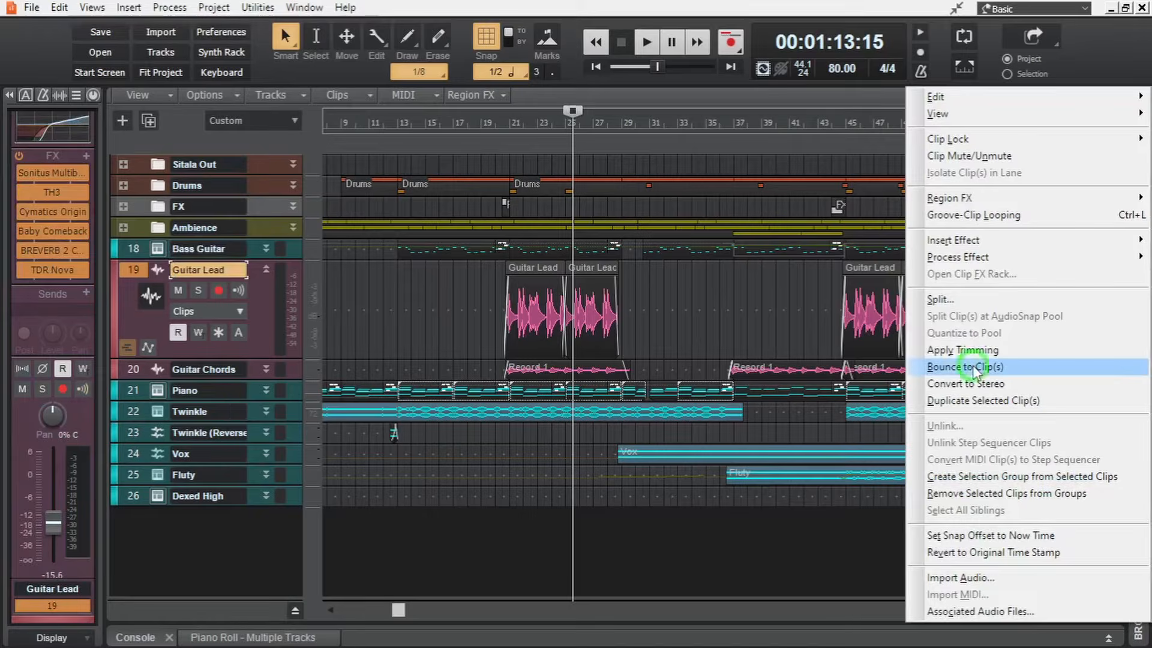
left_click(974, 367)
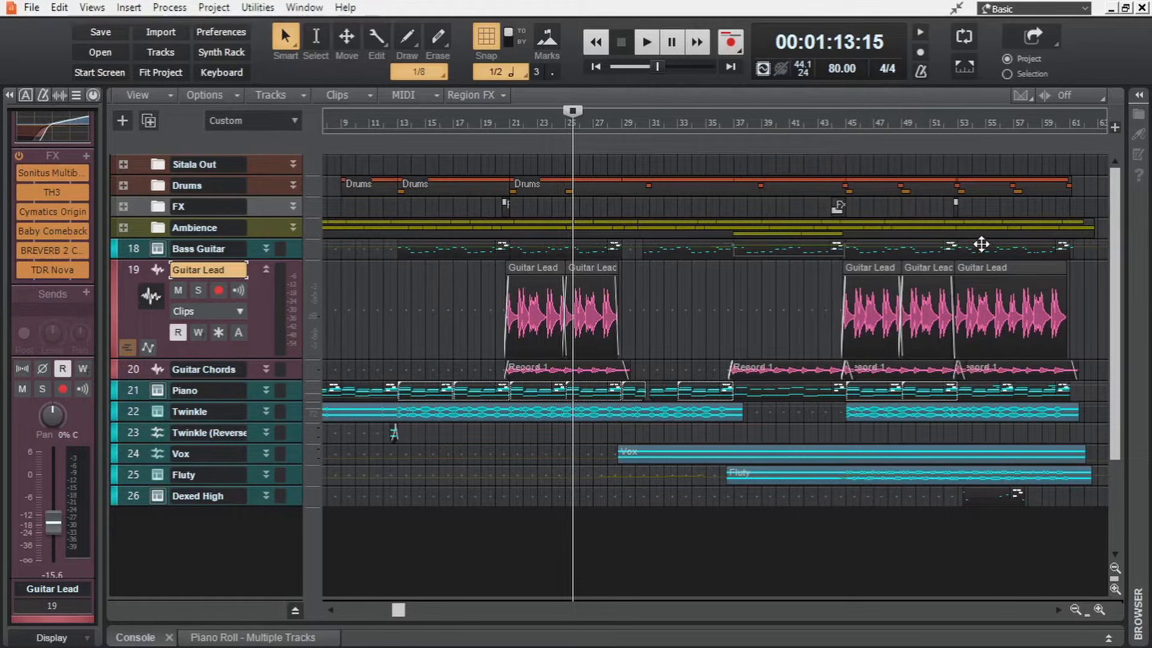
key("ctrl+z")
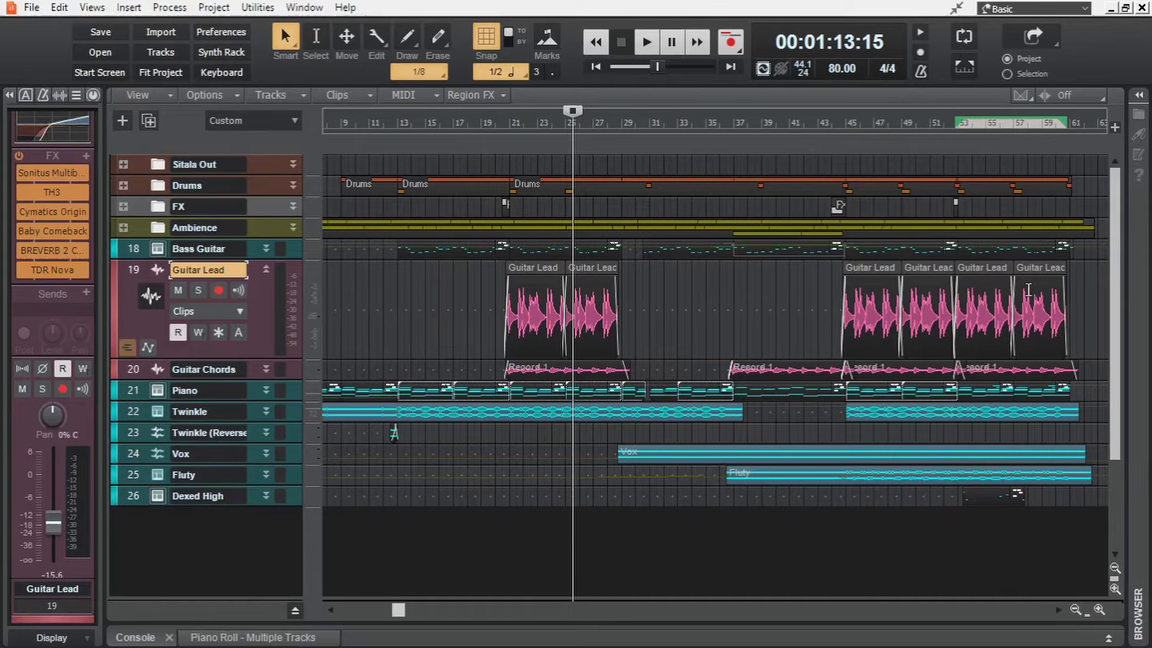
Step: Try time-stretching the Guitar Lead clip at bar 45 back to about bar 38, and undo the stretch
left_click(875, 273)
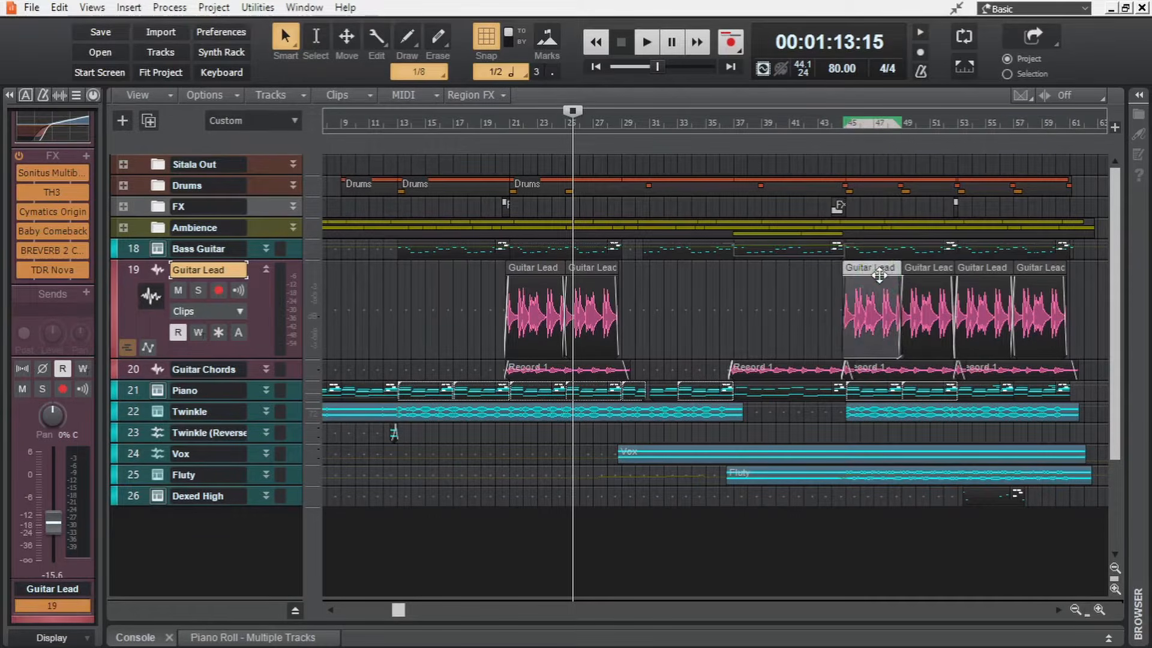
left_click_drag(844, 311, 750, 312)
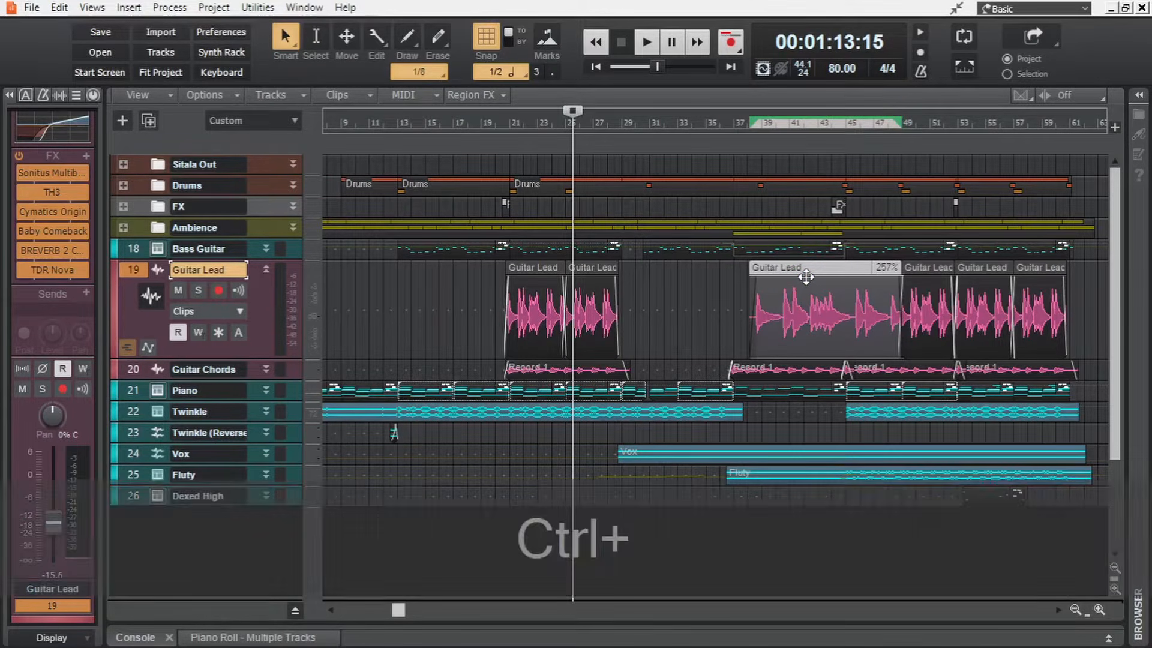
key("ctrl+z")
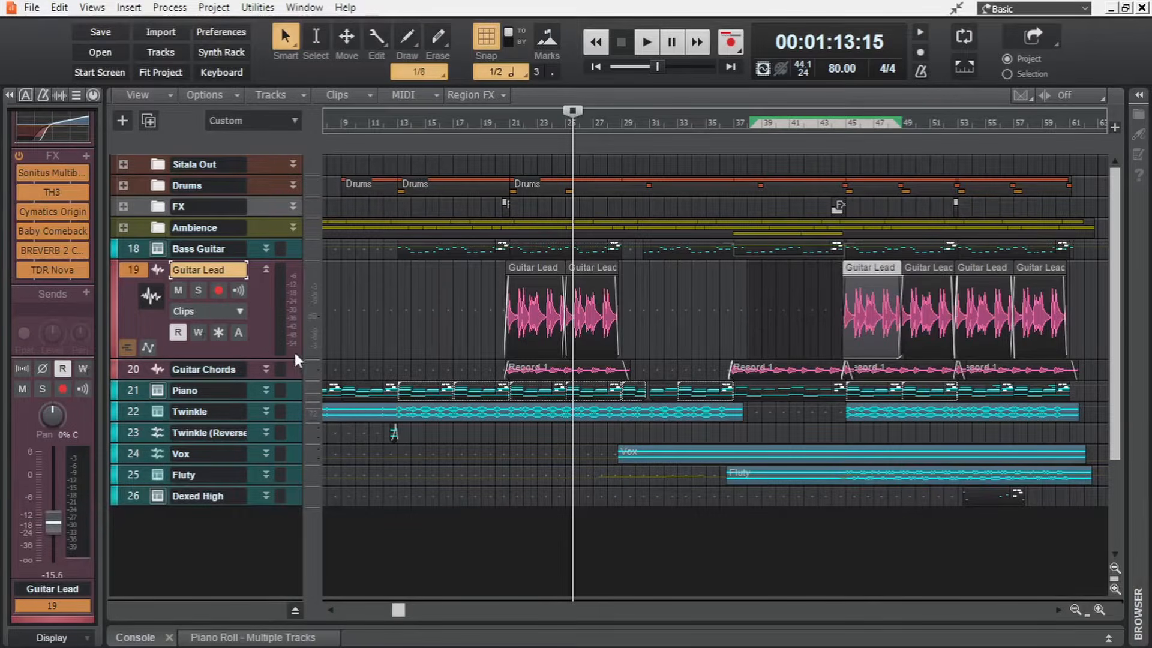
Step: Collapse the Guitar Lead track, then expand and solo the Piano track
left_click_drag(274, 359, 282, 265)
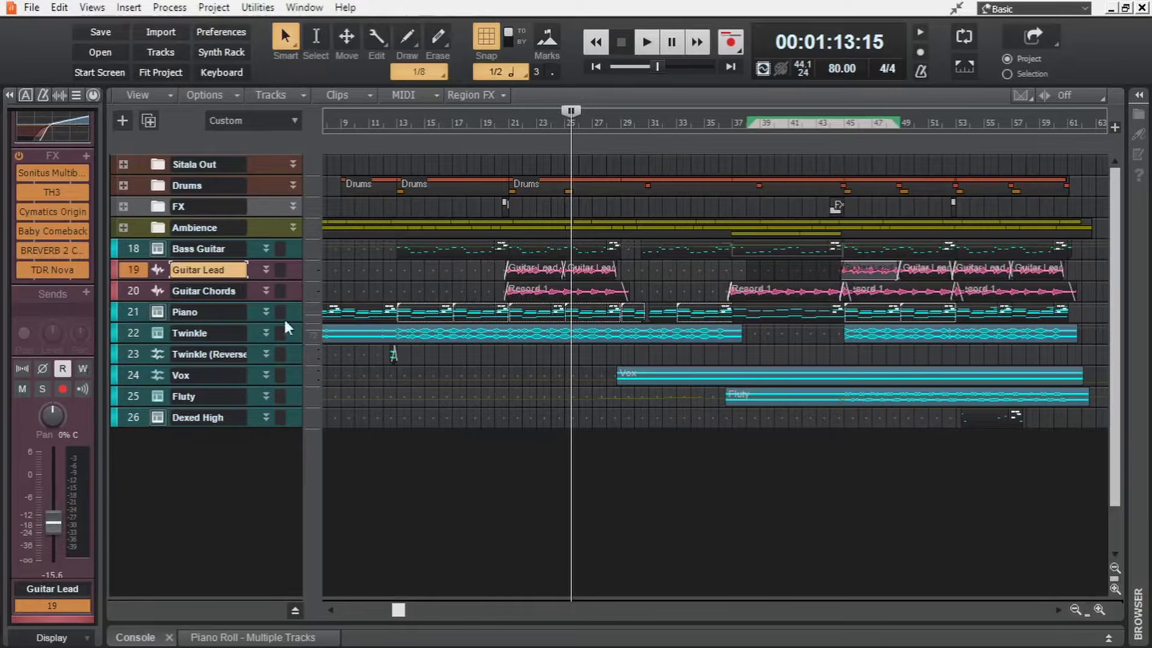
left_click_drag(265, 324, 260, 376)
left_click(199, 336)
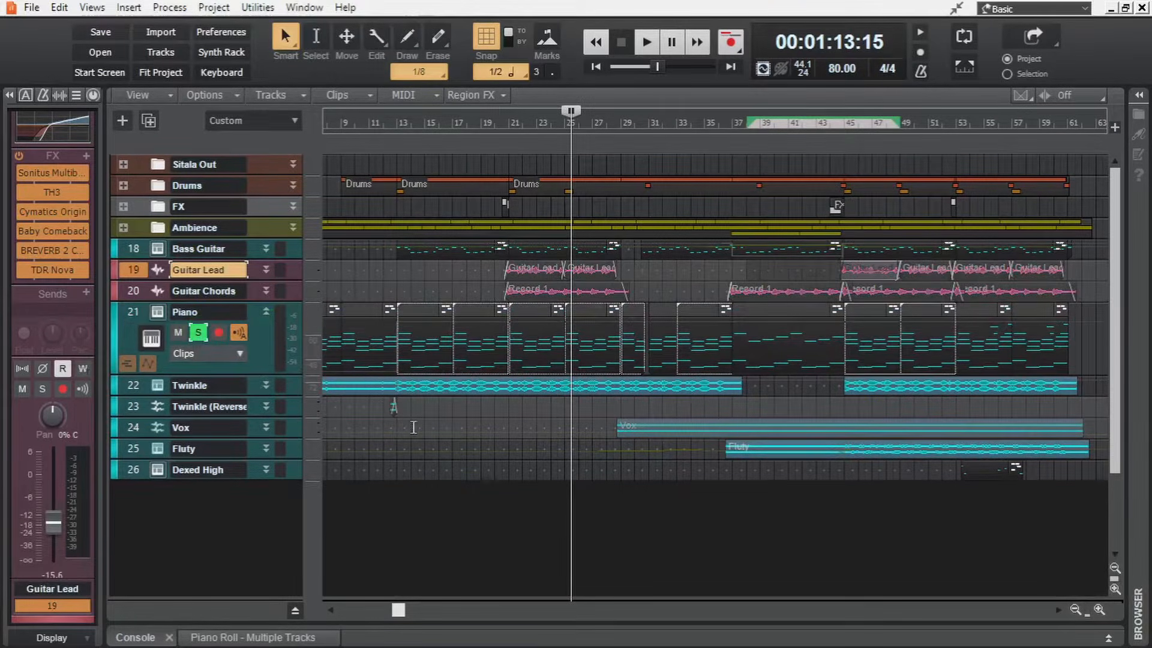
Step: Play the soloed Piano track from bar 21 and stop playback
left_click(510, 453)
scroll(511, 453, "up", 3)
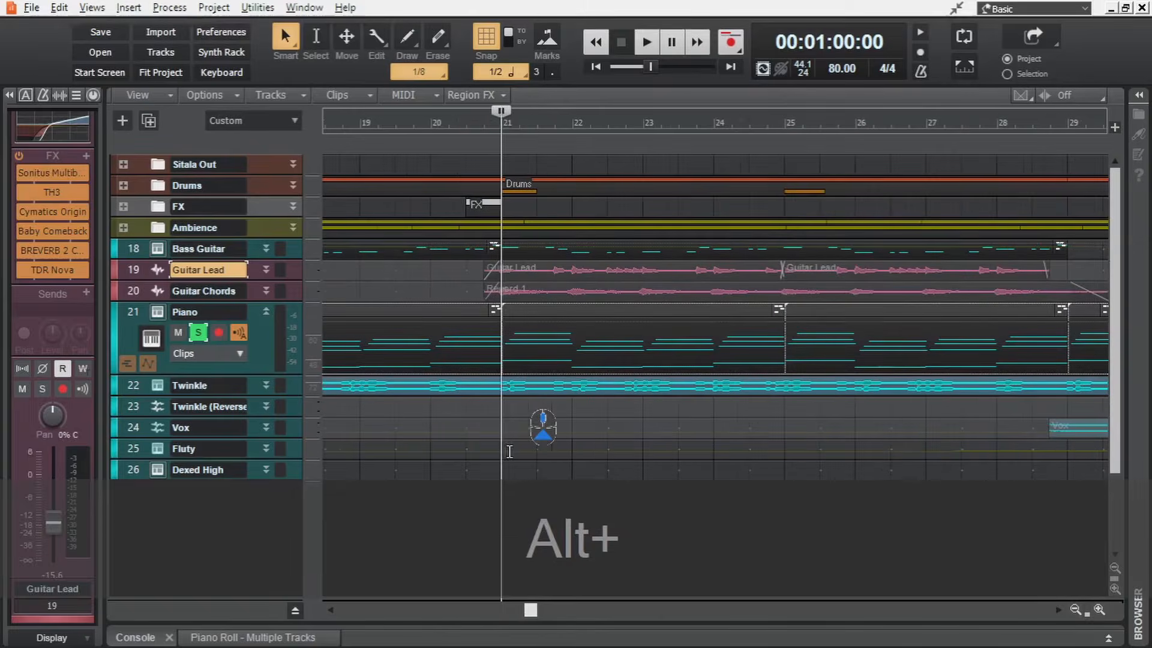
key("space")
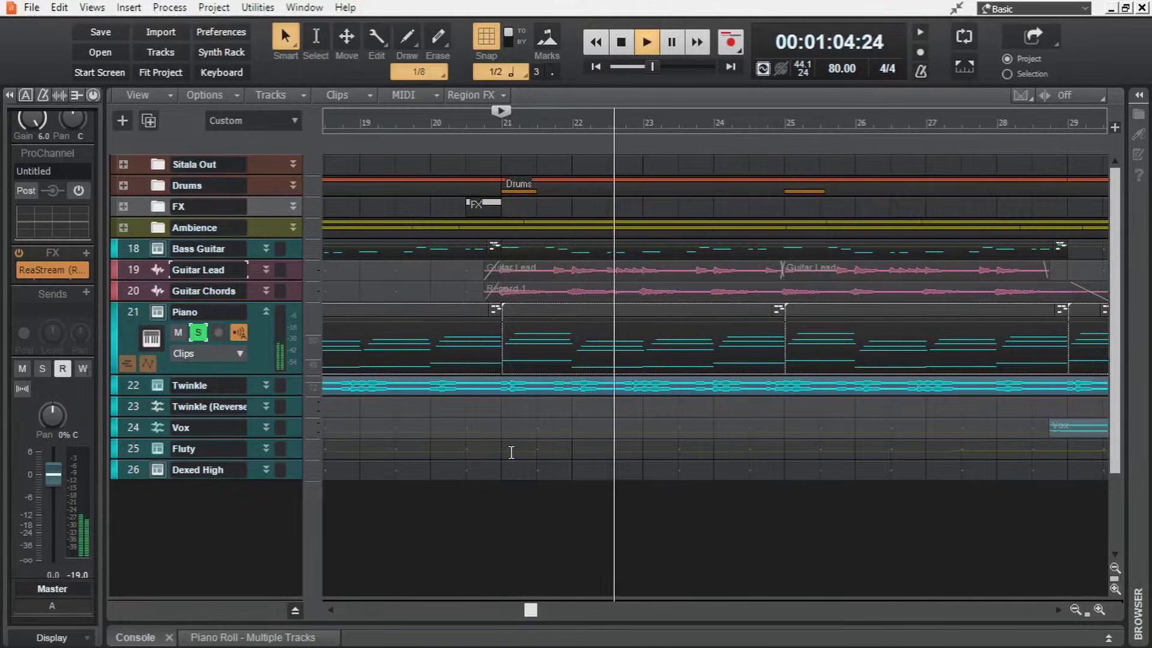
key("space")
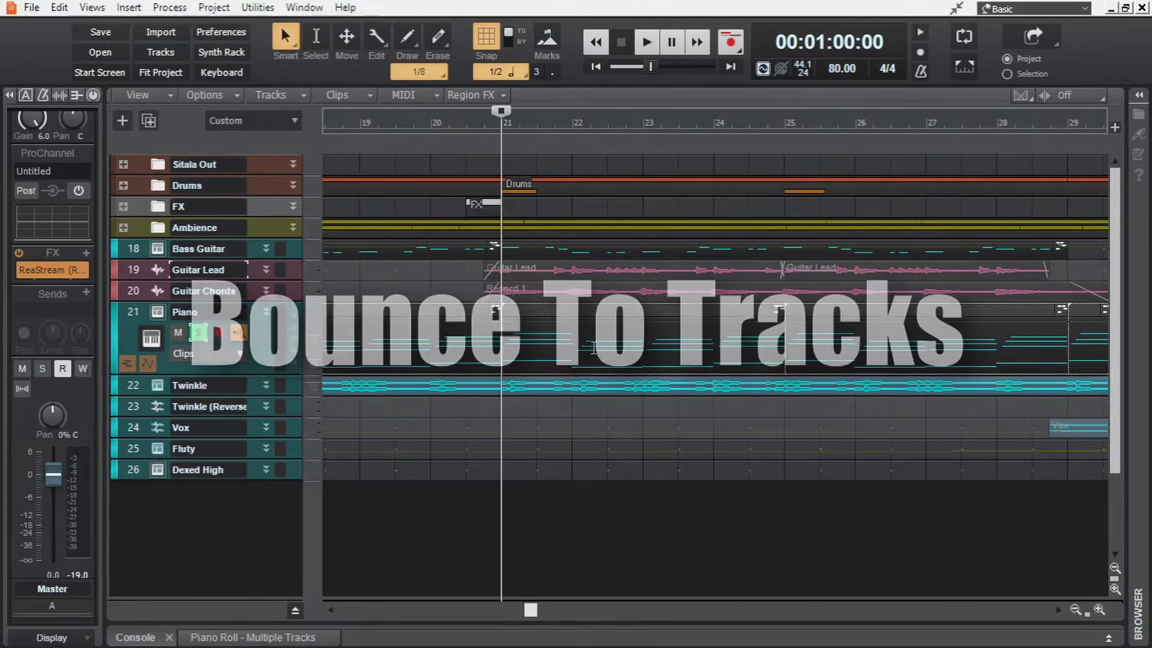
Step: Select the Piano clip spanning bars 21 to 25 and open the Bounce to Track(s) settings for it
left_click(609, 318)
left_click(273, 95)
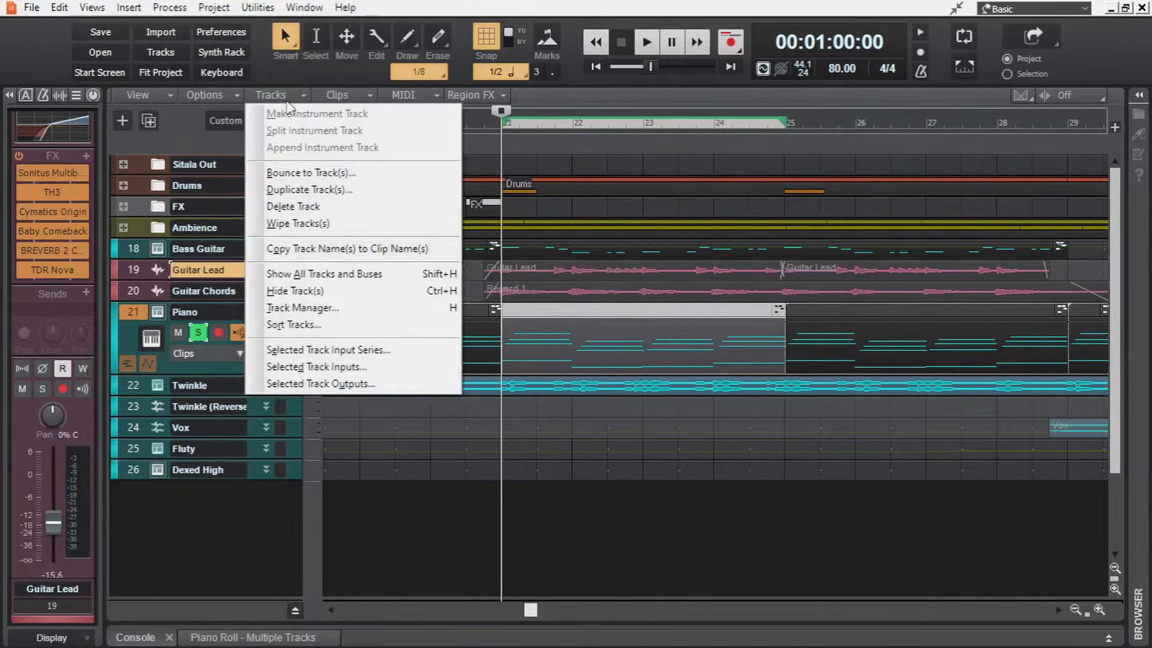
left_click(346, 174)
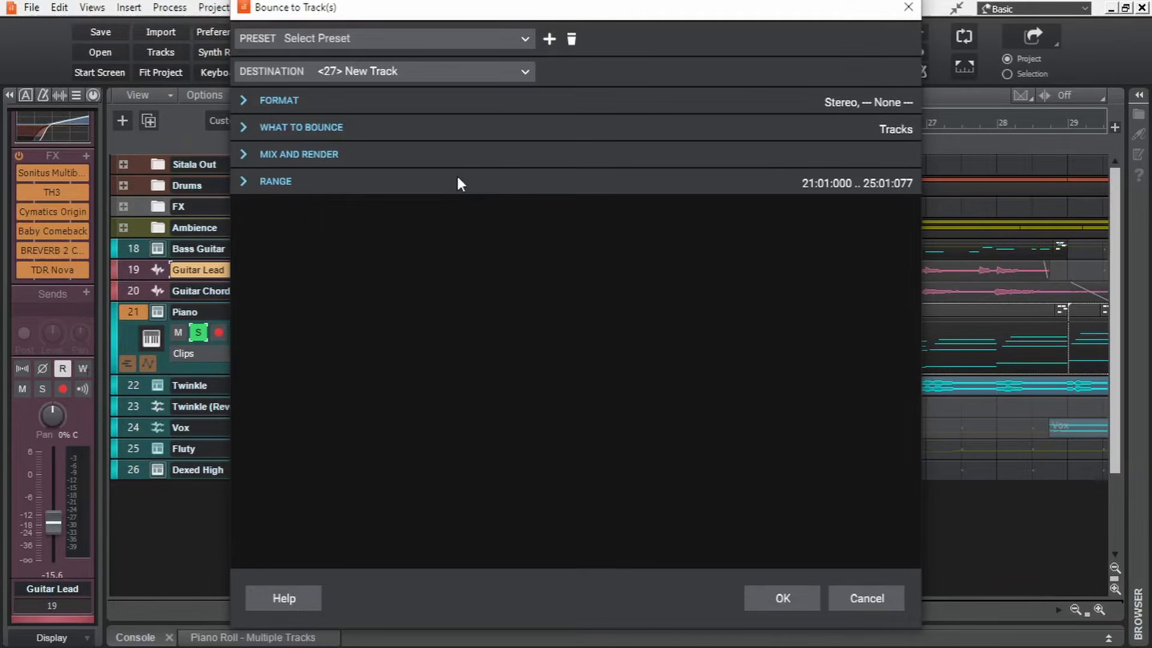
Step: Review the bounce destination and format options, keeping New Track as destination, Stereo as channel format and no dithering
left_click(525, 72)
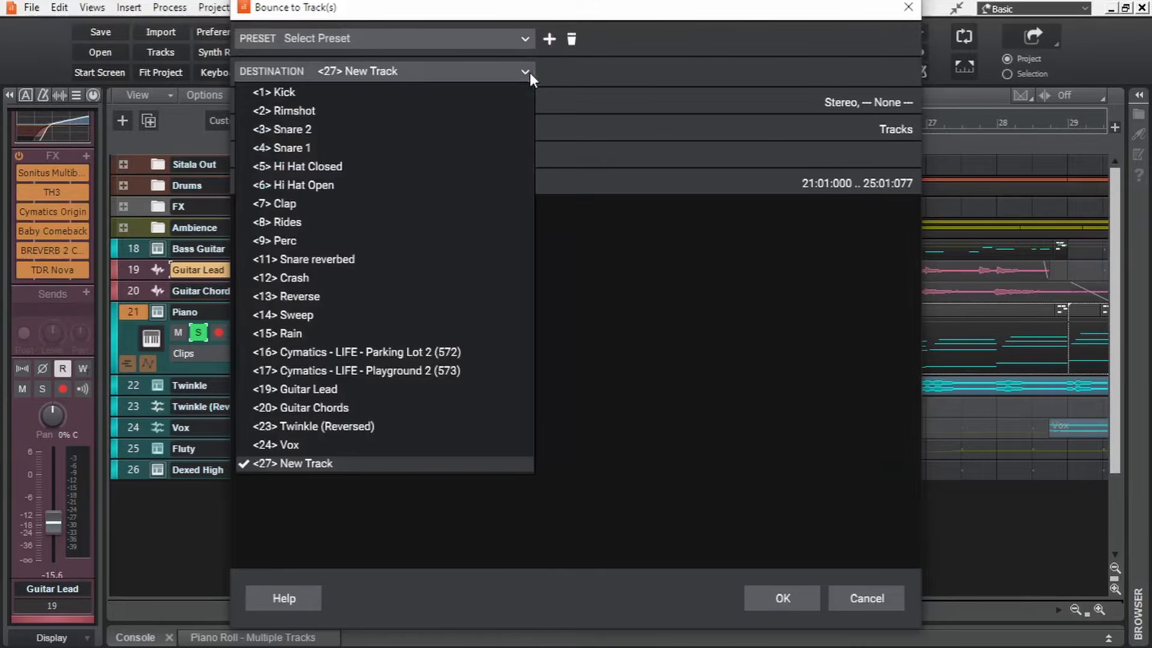
left_click(600, 420)
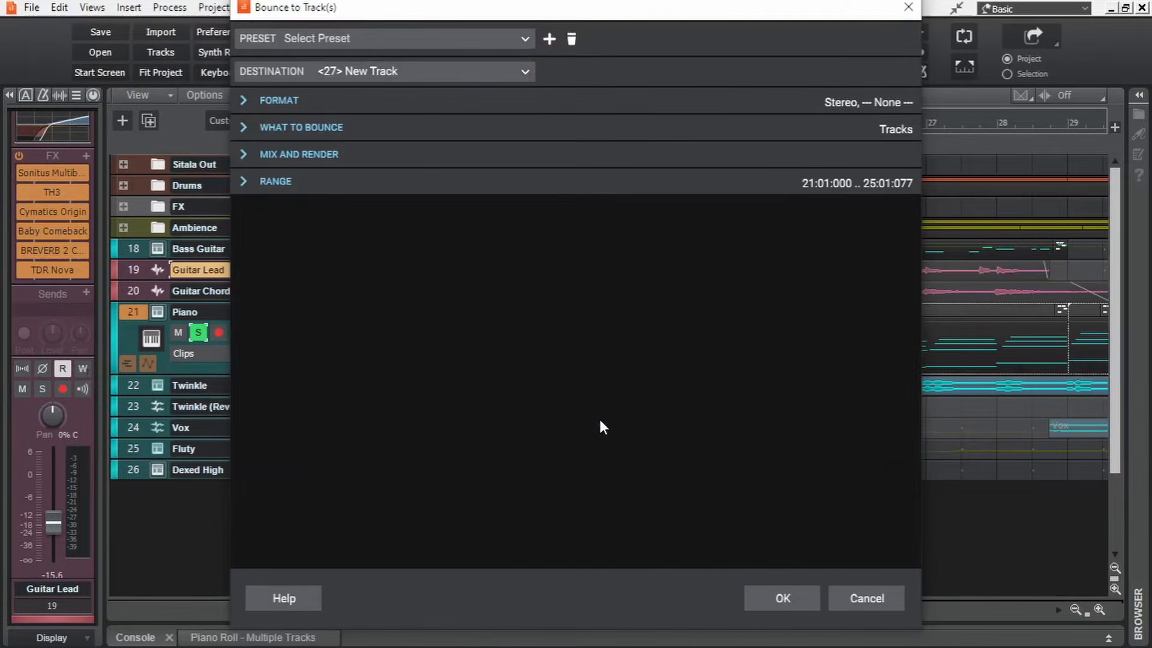
left_click(245, 103)
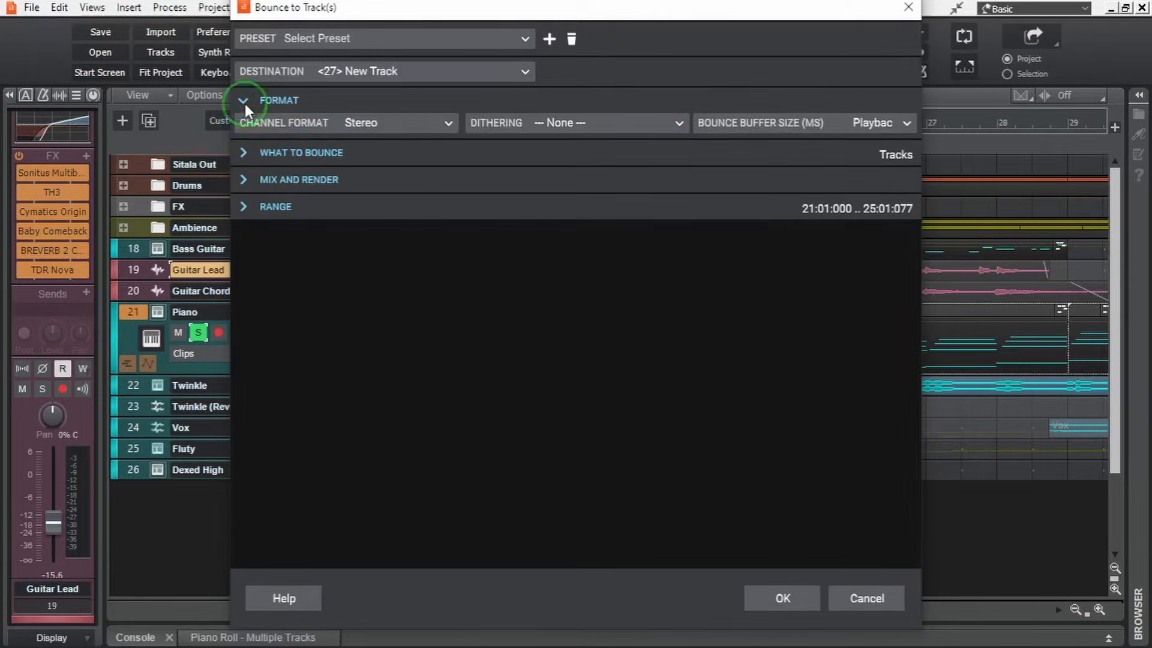
left_click(384, 123)
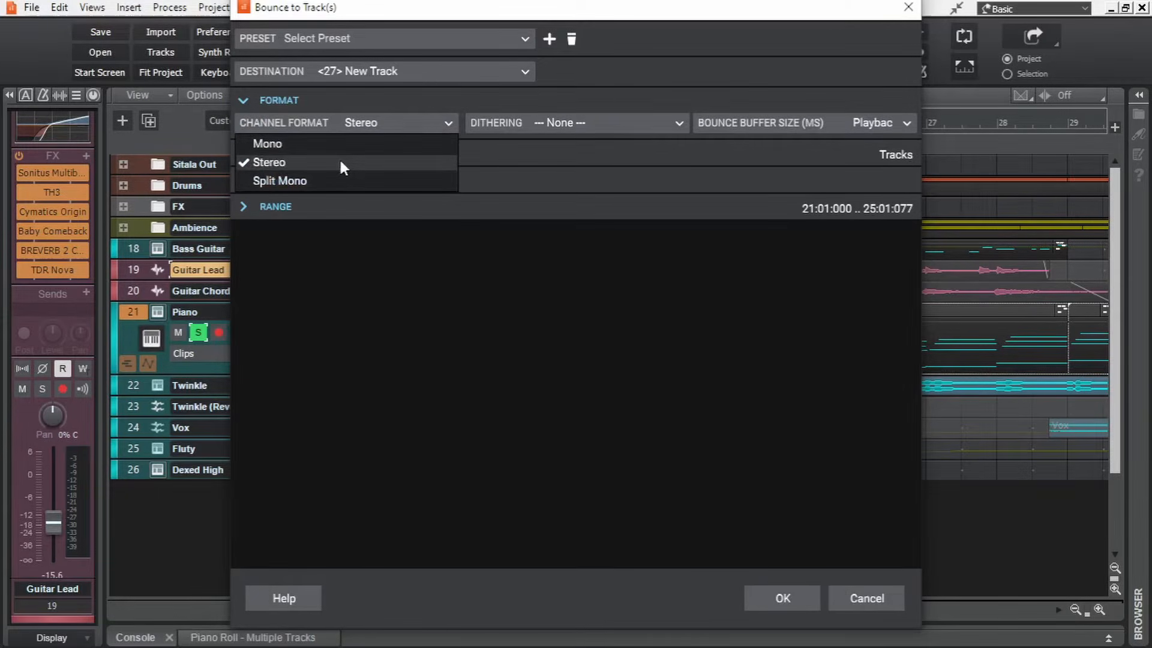
left_click(538, 121)
left_click(607, 91)
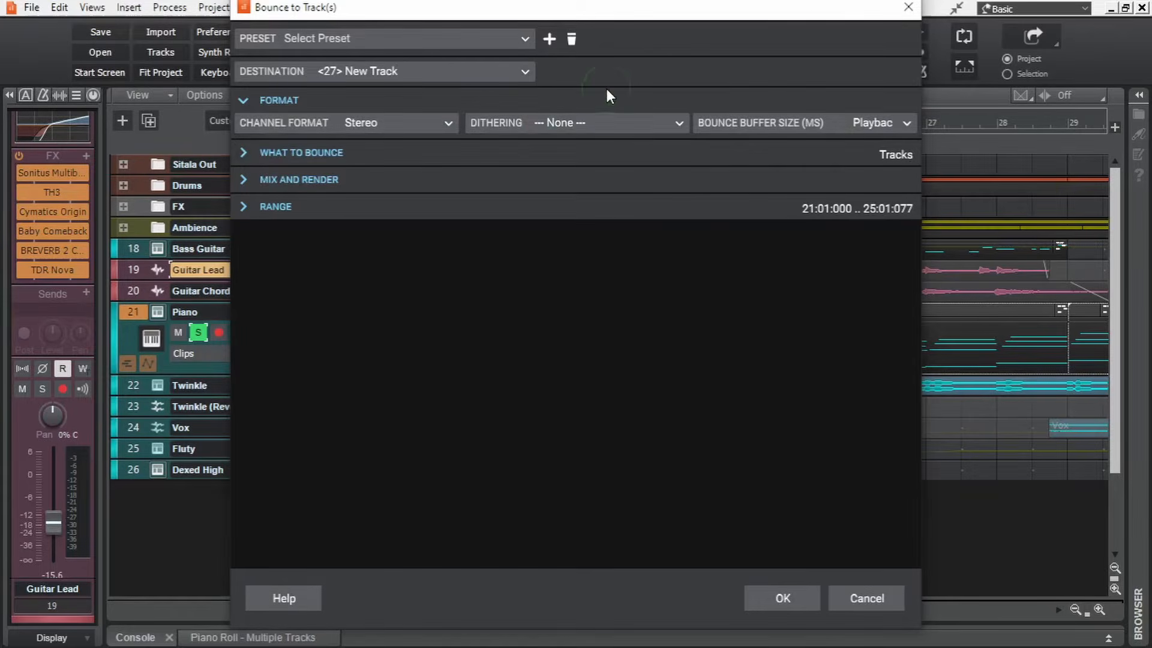
left_click(244, 101)
Step: Review what to bounce, keeping Tracks as the source category and checking the Piano track in the sources list
left_click(245, 127)
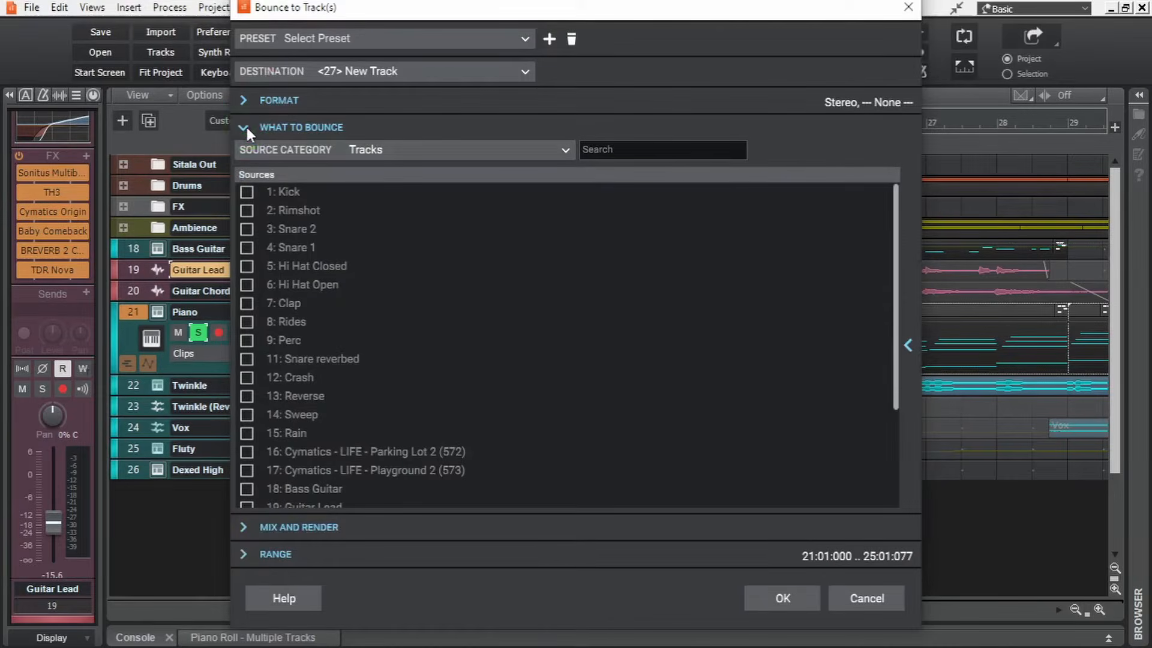
left_click(375, 150)
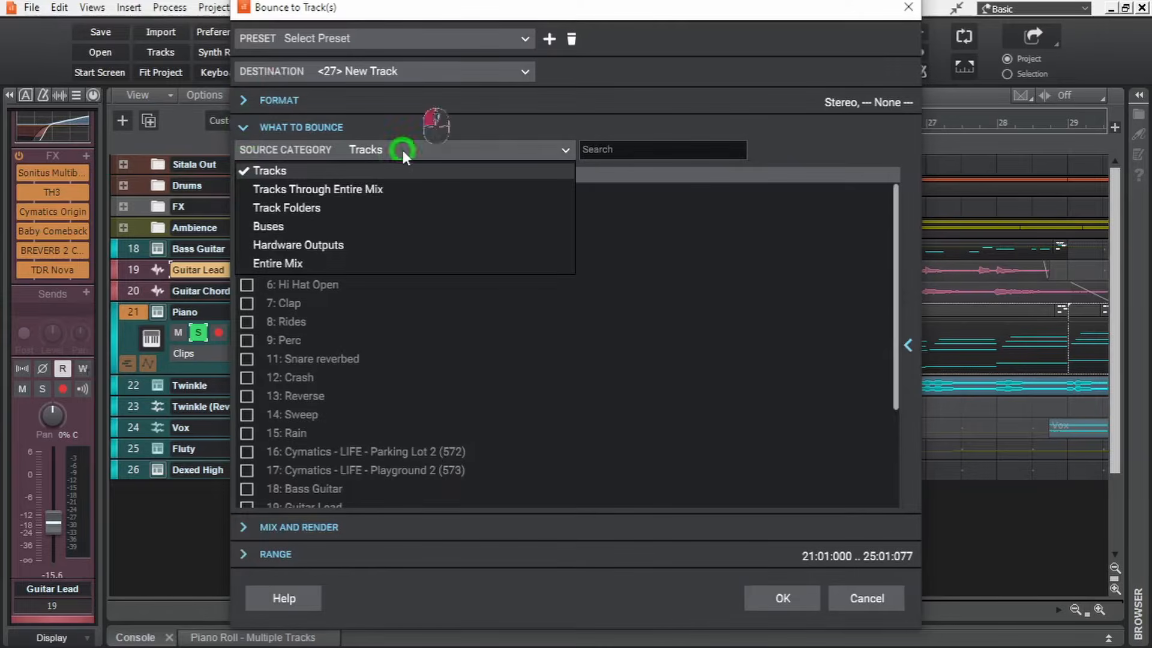
left_click(383, 170)
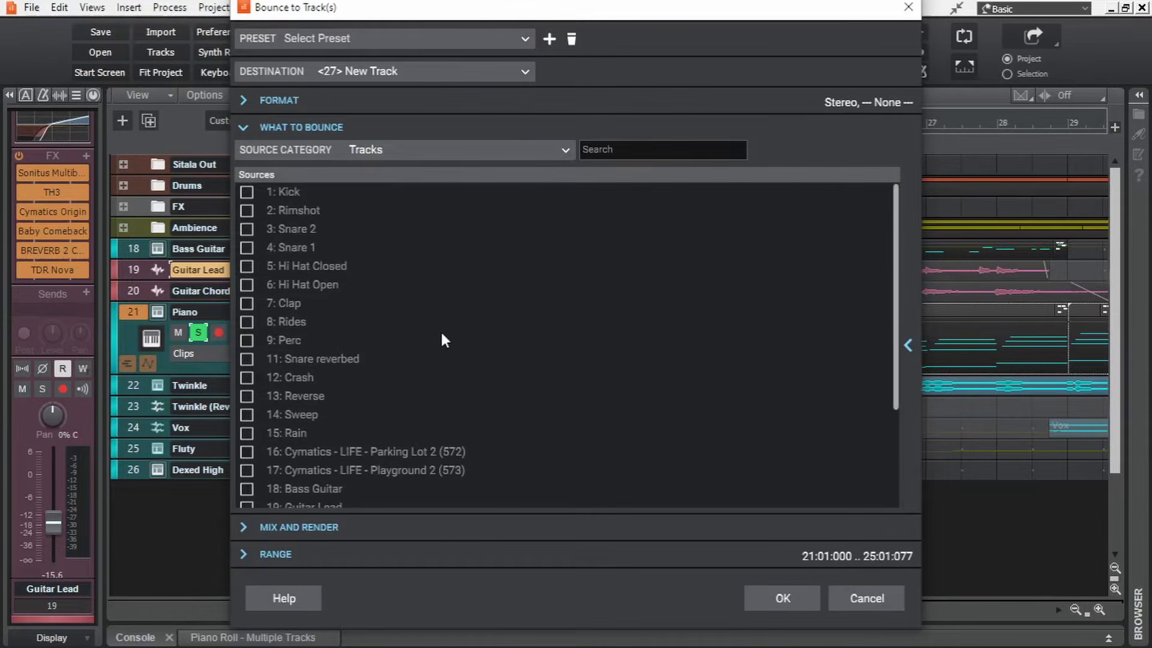
scroll(443, 338, "down", 3)
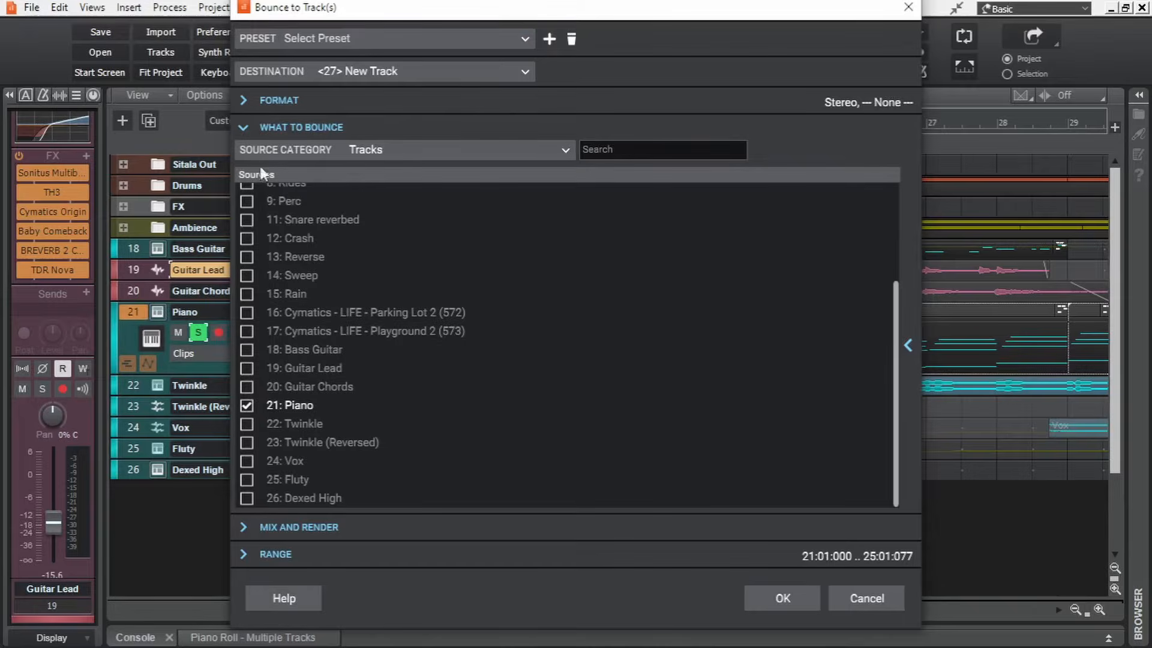
left_click(243, 127)
Step: Review the Mix and Render options and the range choices of the bounce, keeping Time Selection as the range
left_click(243, 155)
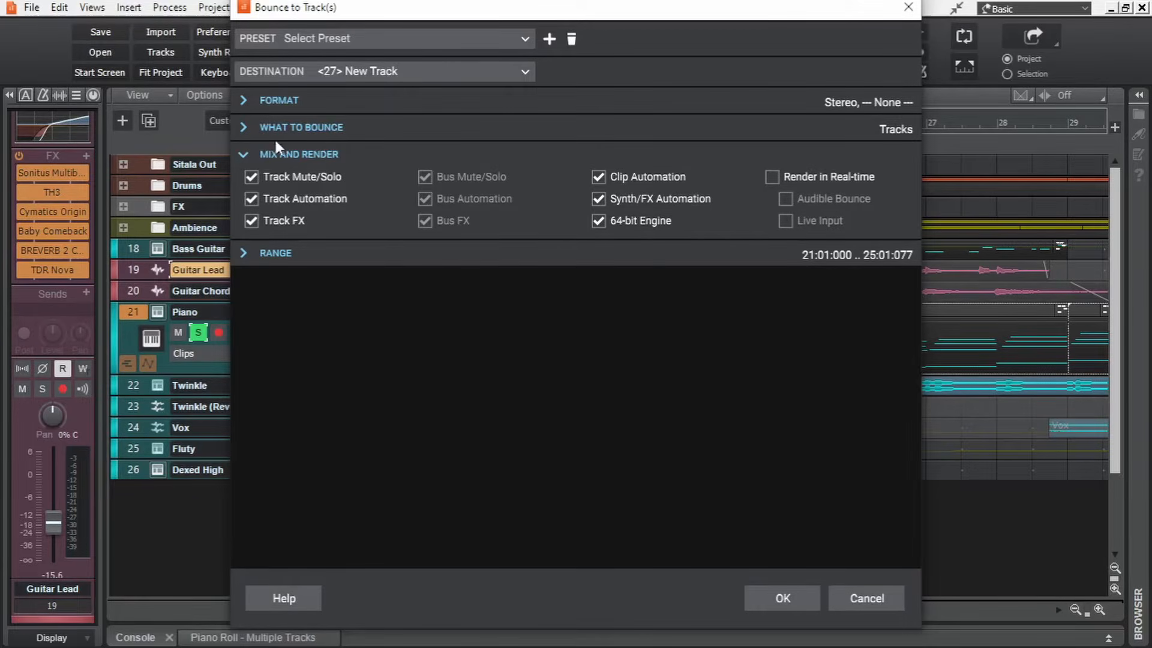
left_click(244, 155)
left_click(243, 180)
left_click(297, 207)
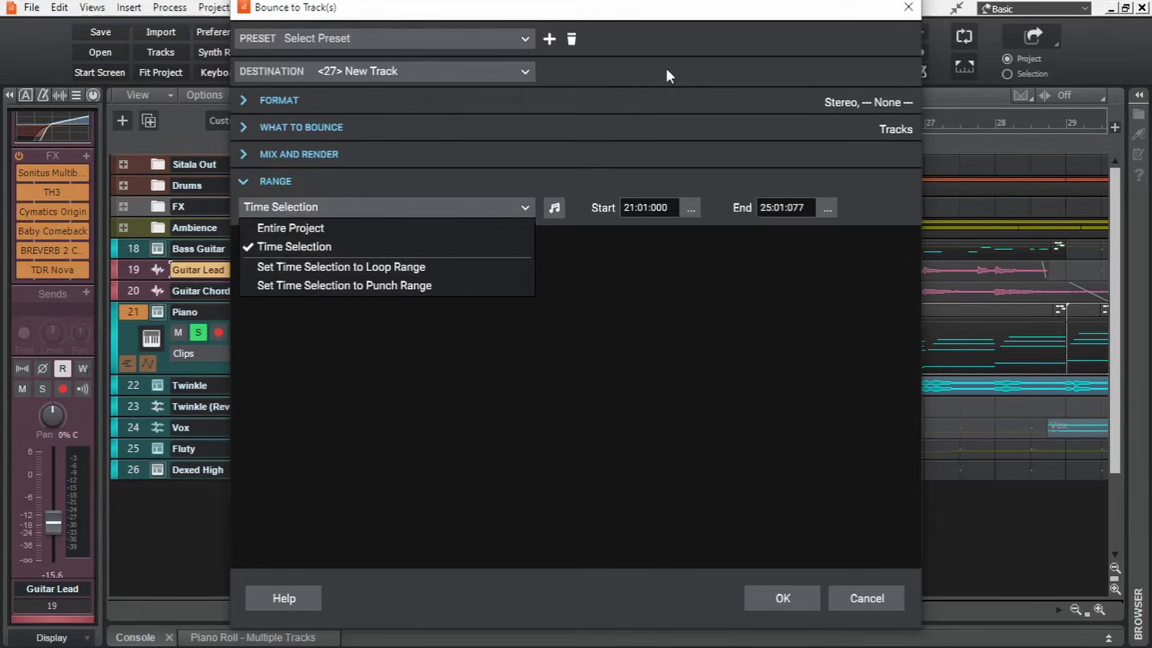
left_click_drag(652, 8, 712, 350)
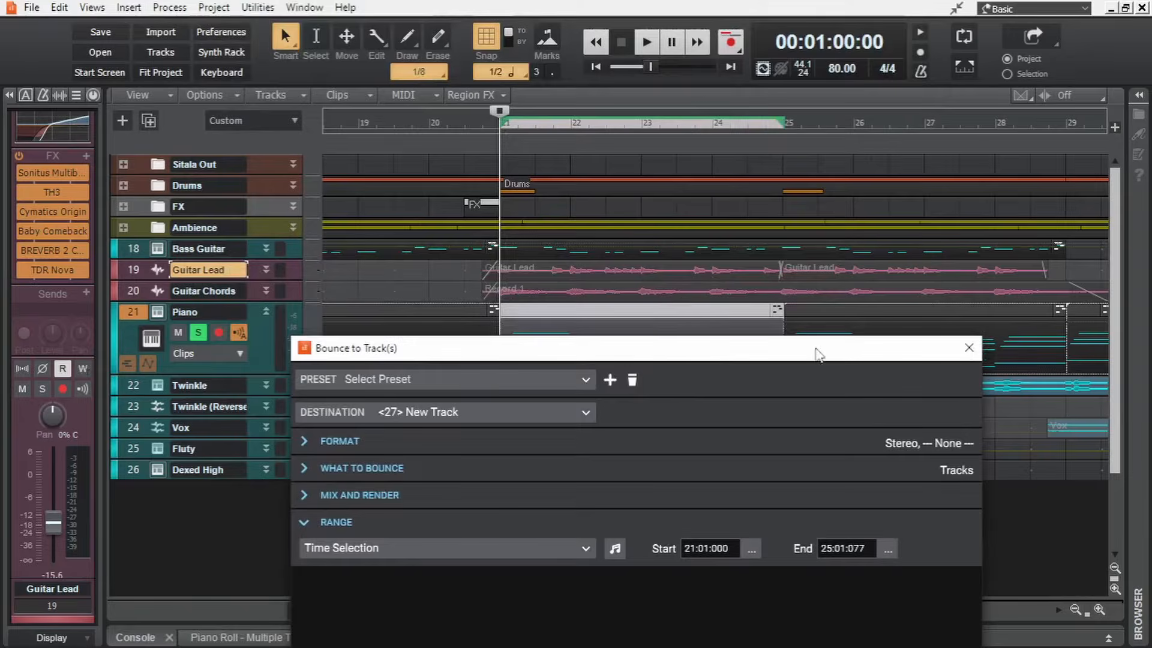
left_click_drag(956, 350, 948, 27)
left_click(299, 204)
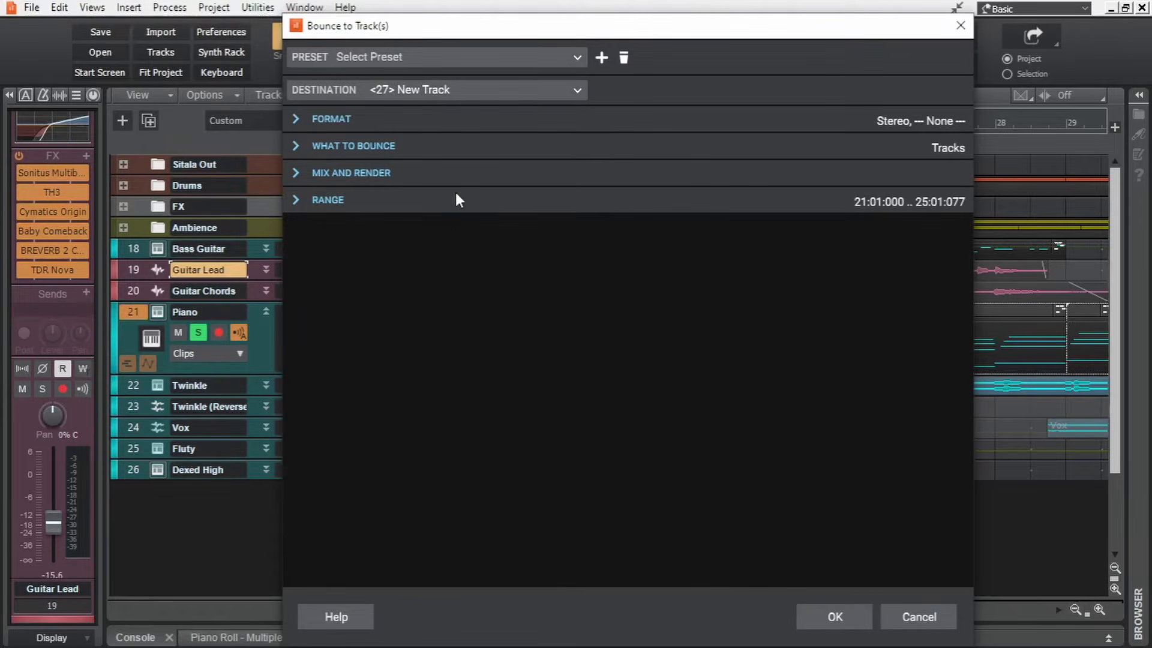
Step: Save the bounce settings as preset "Track Bounce", overwriting the existing one, and bounce the selected Piano clip to a new track
left_click(435, 60)
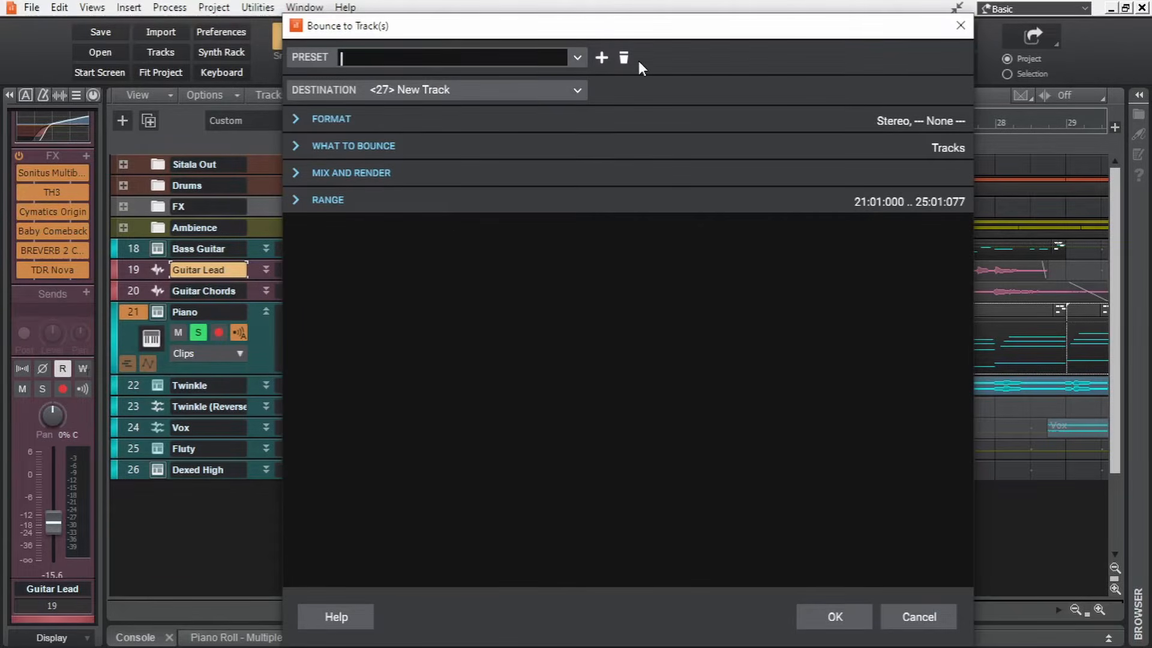
type("Track Bounce")
left_click(602, 60)
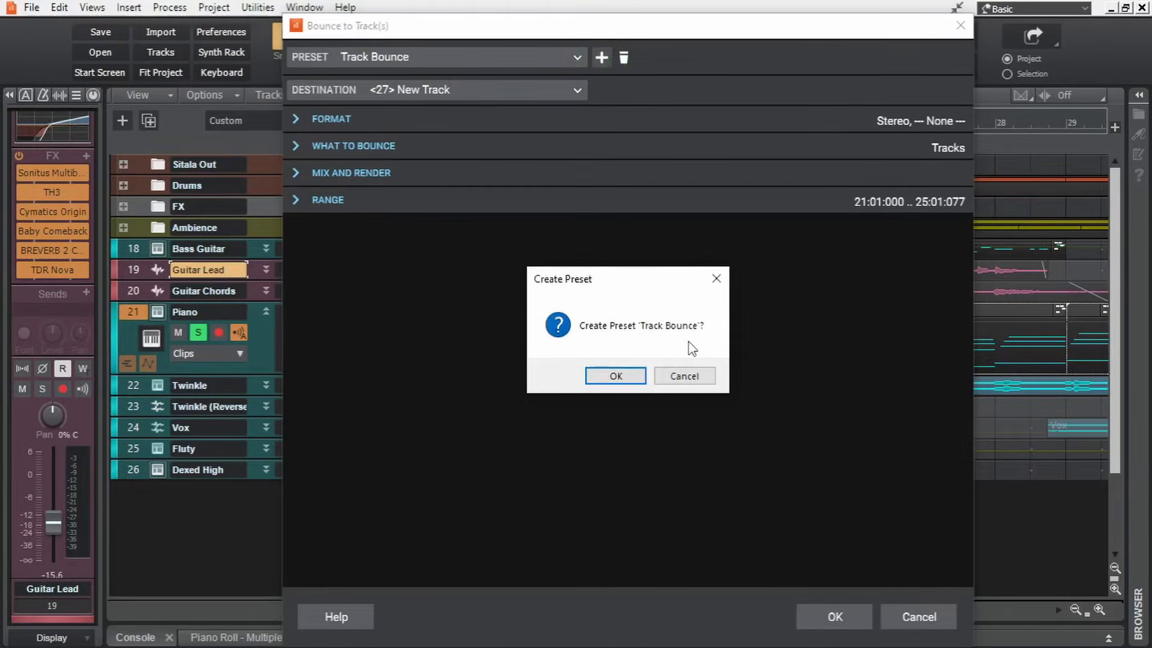
left_click(612, 376)
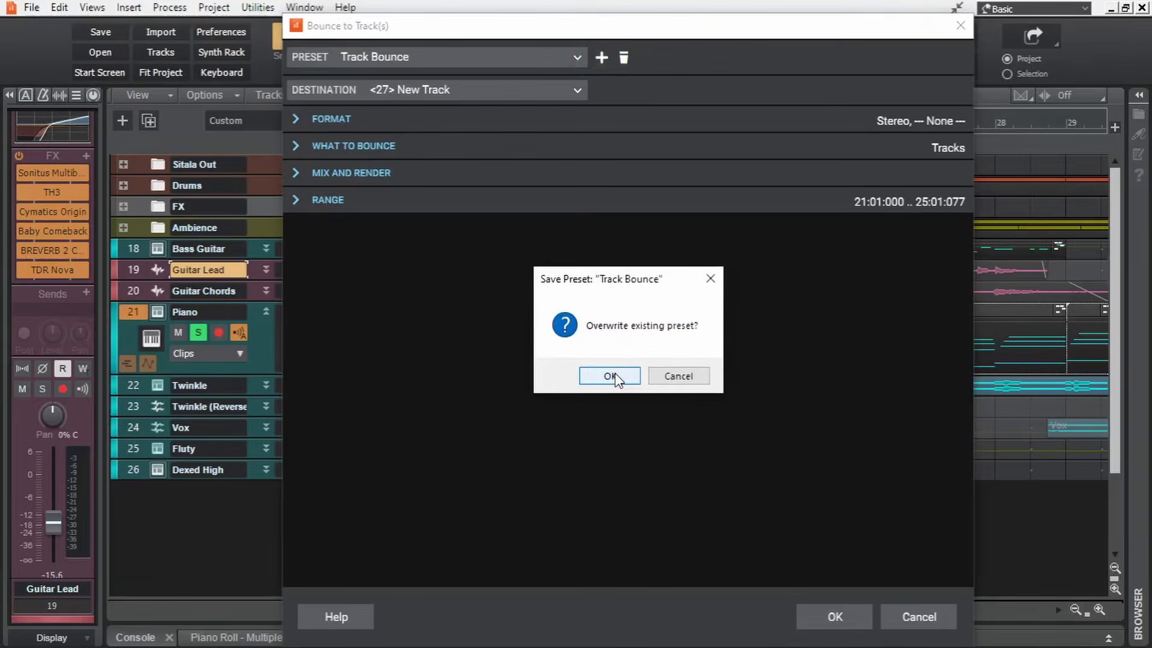
left_click(611, 376)
left_click(834, 617)
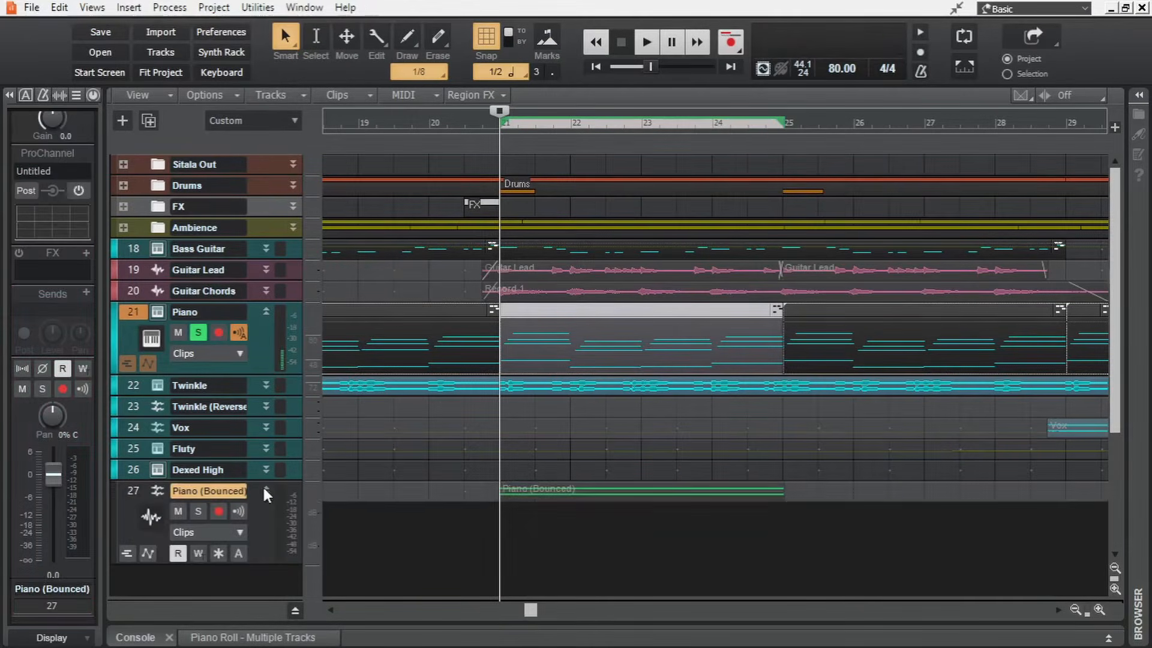
Step: Solo the bounced piano track, turn off solo on the original Piano track, and listen to the bounced audio from bar 21
left_click(198, 511)
key("space")
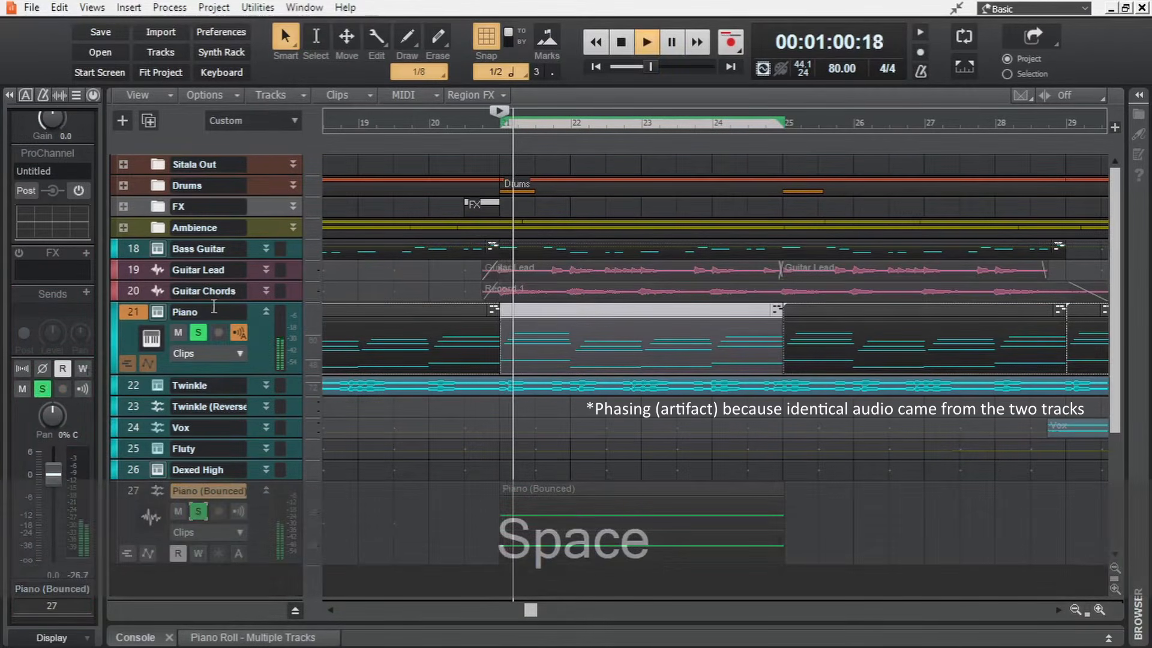
left_click(200, 332)
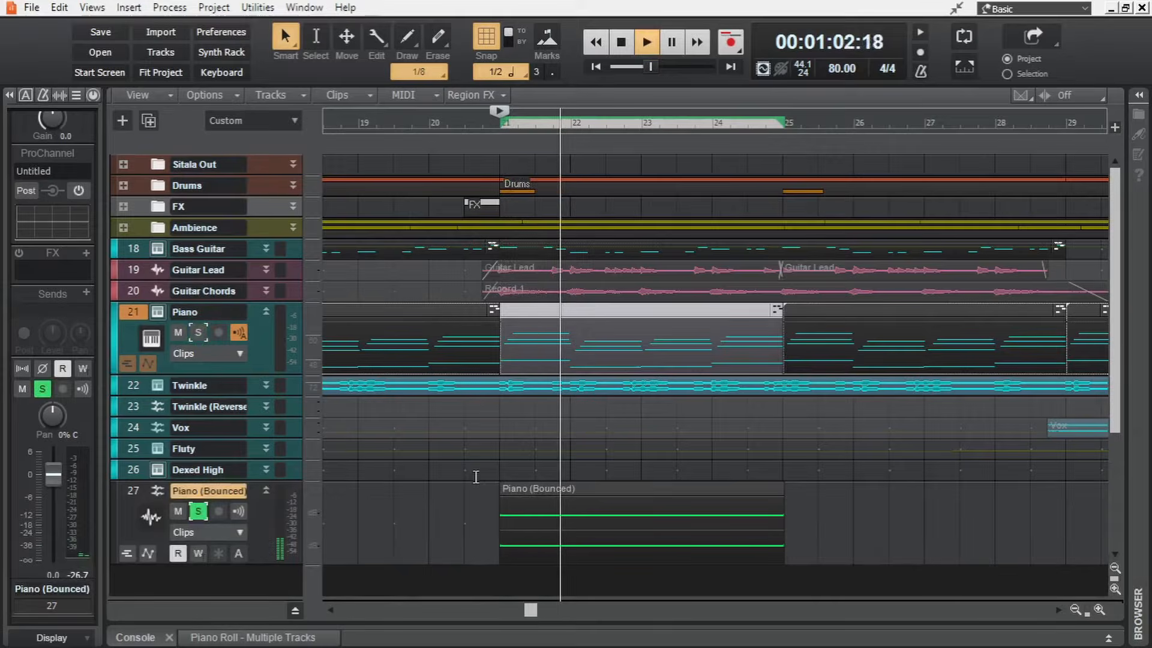
key("space")
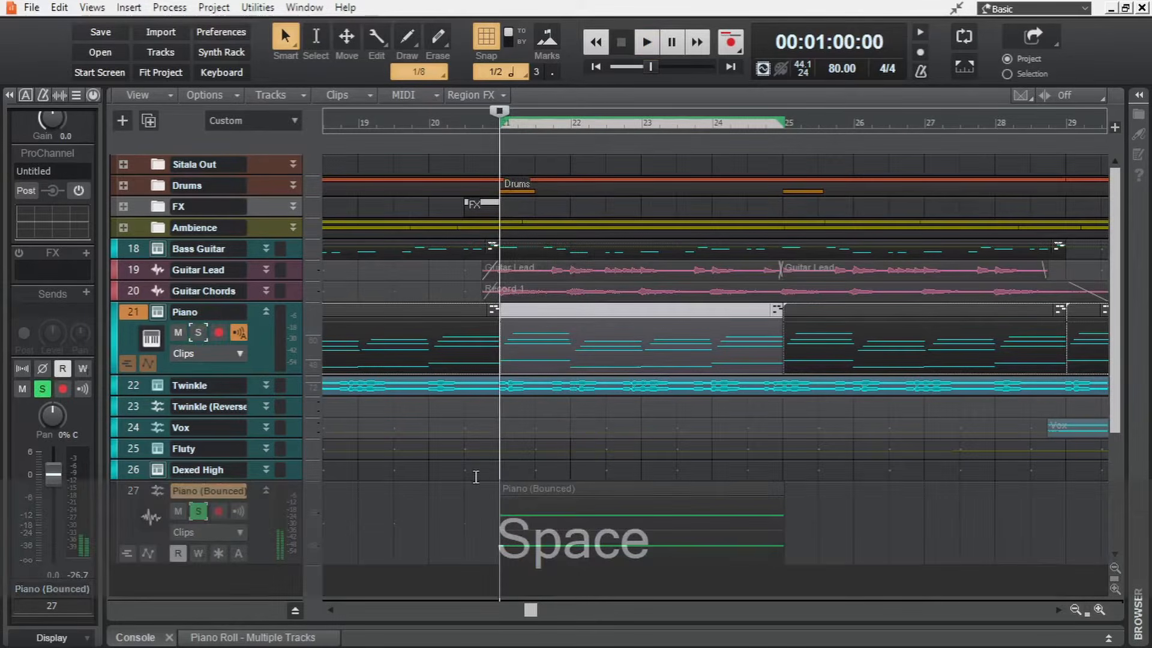
Step: Reverse the bounced Piano clip, listen to it from bar 21, and undo both the reverse and the bounce
left_click(538, 488)
left_click(172, 9)
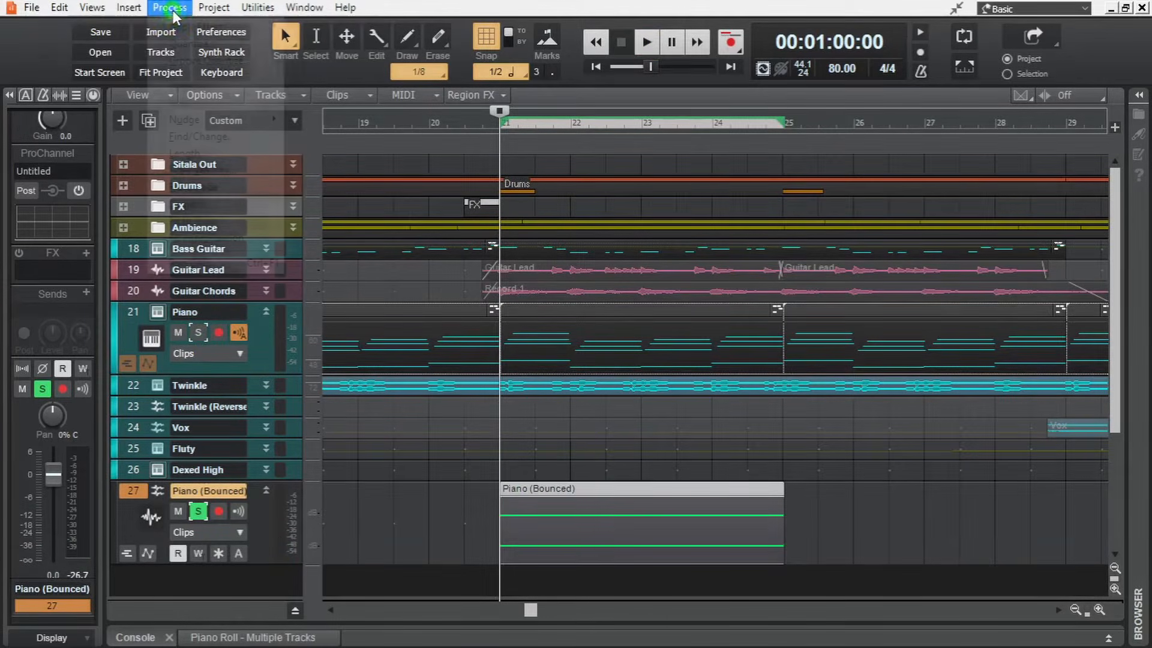
mouse_move(198, 26)
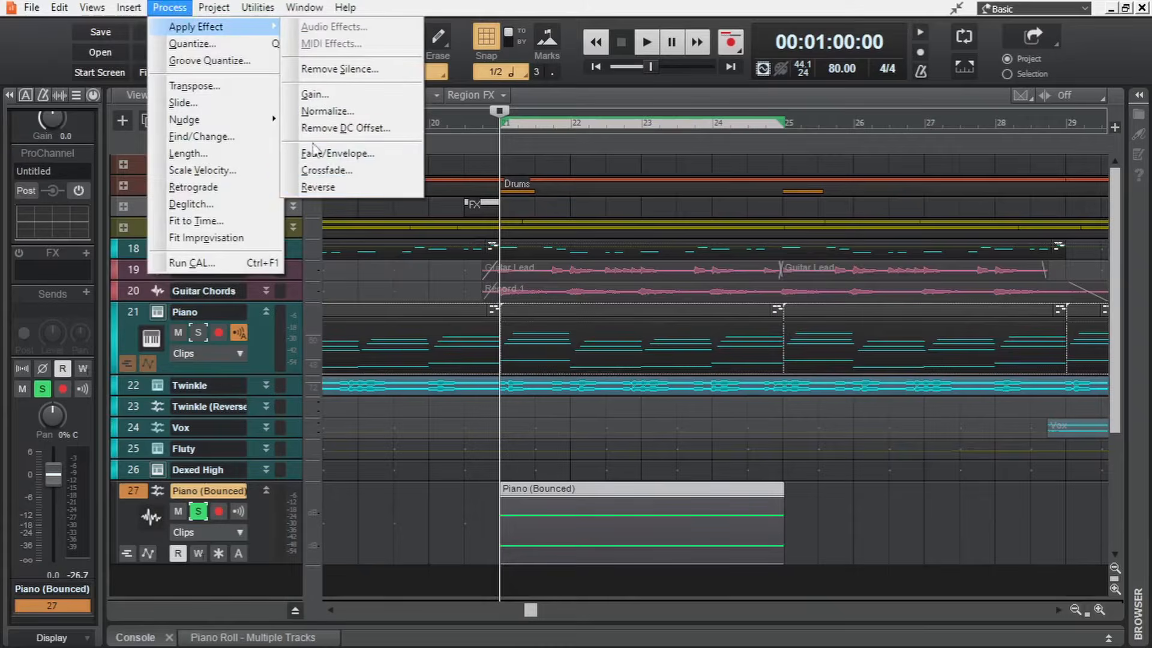
left_click(318, 186)
key("space")
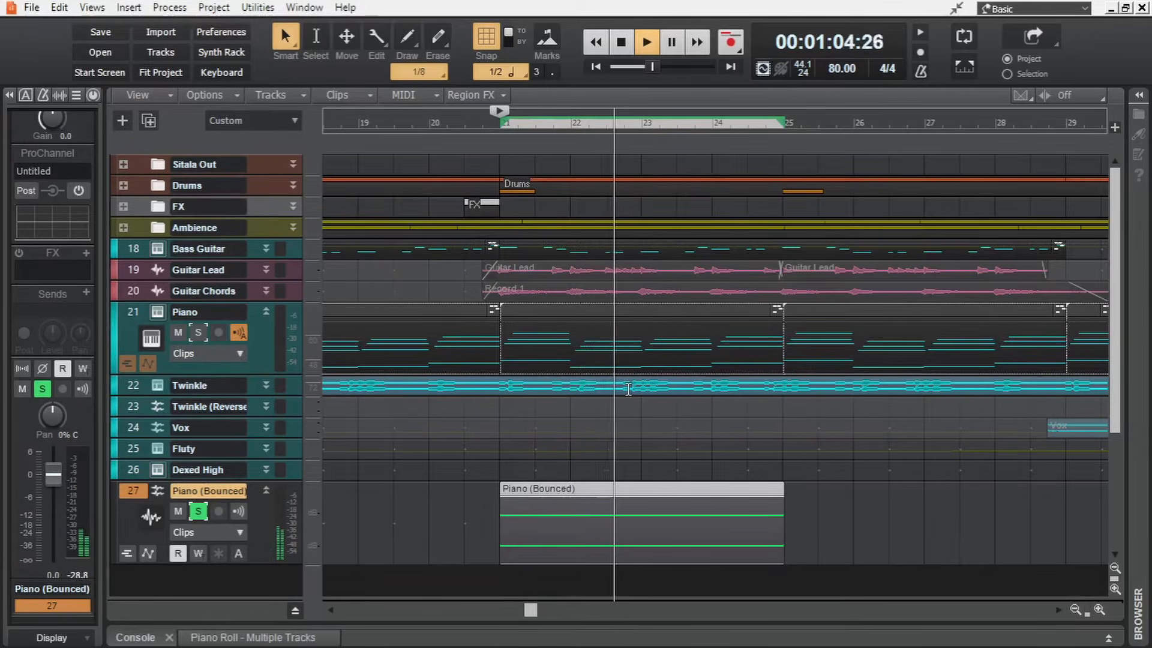
key("space")
key("ctrl+z")
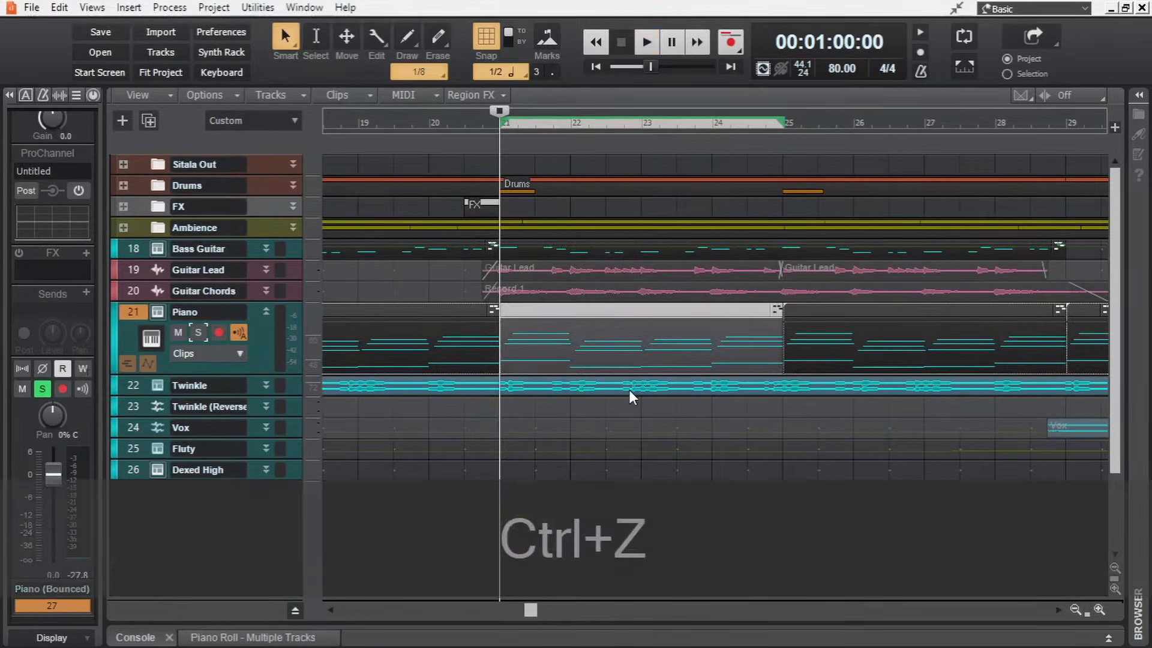
Step: Solo the Twinkle (Reversed) track and listen to its clip just before bar 13
left_click_drag(530, 611, 437, 610)
left_click(527, 442)
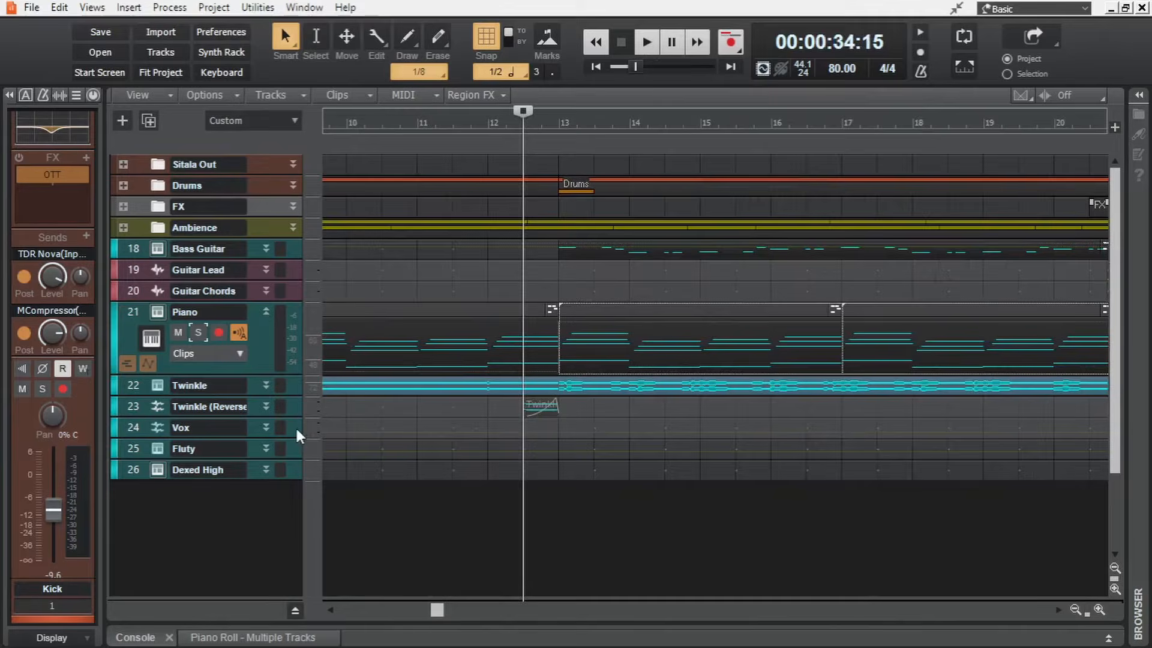
left_click(266, 406)
left_click(198, 426)
key("space")
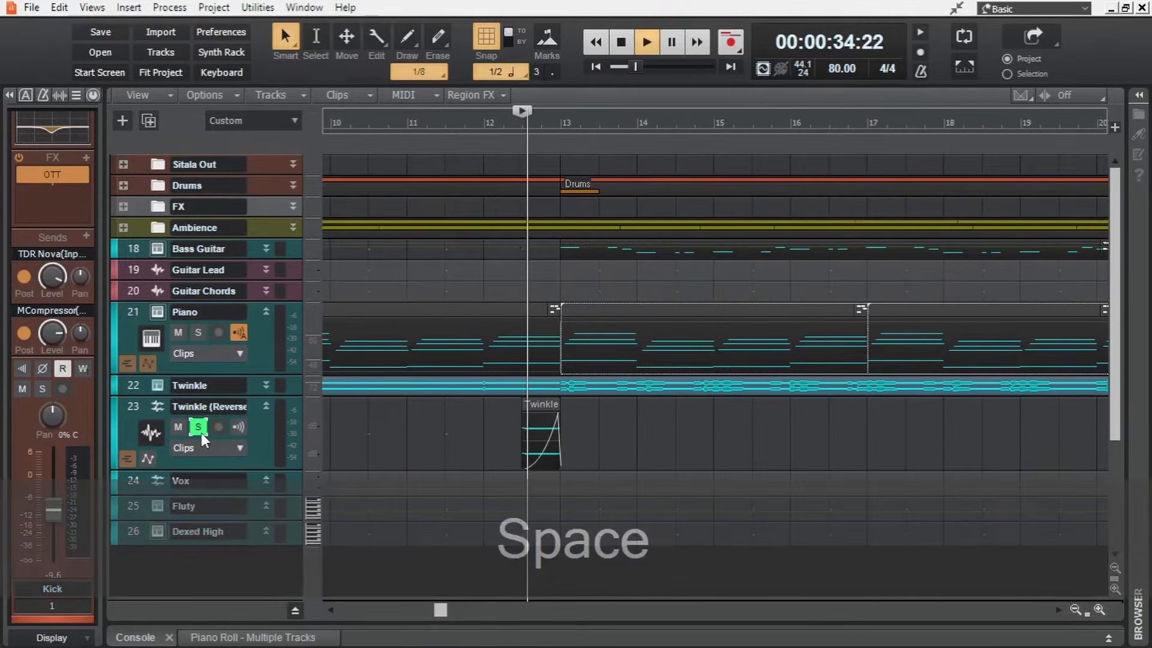
key("space")
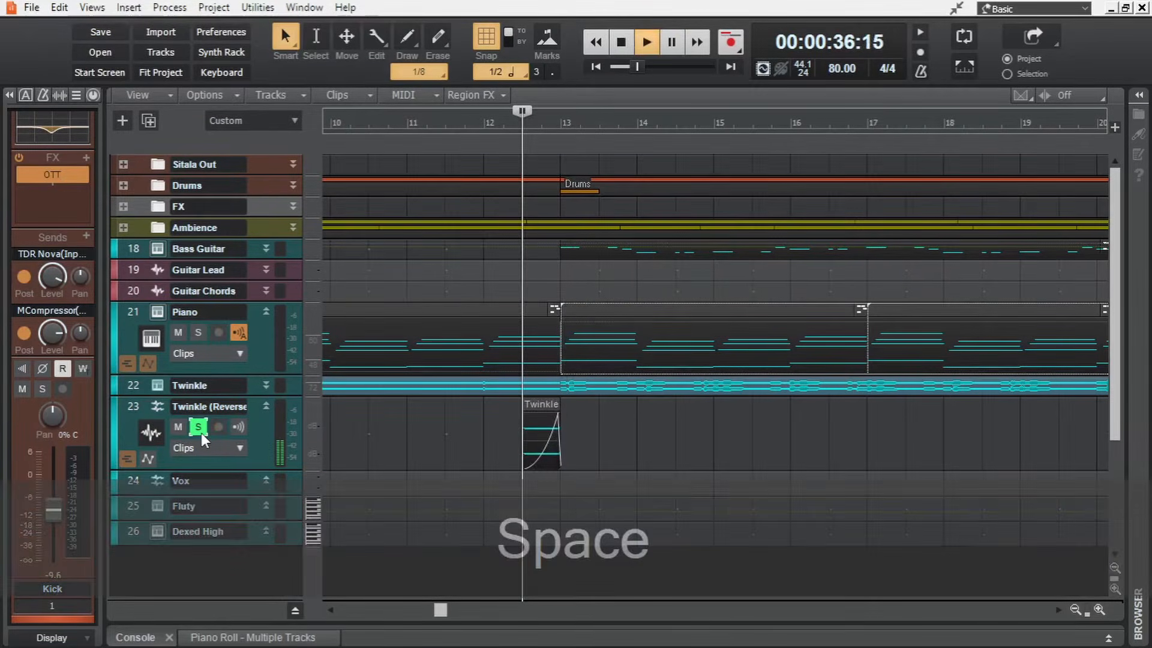
Step: Enlarge and solo the Twinkle track too, and listen to it alongside Twinkle (Reversed) from bar 13 and from bar 11
left_click_drag(273, 397, 273, 459)
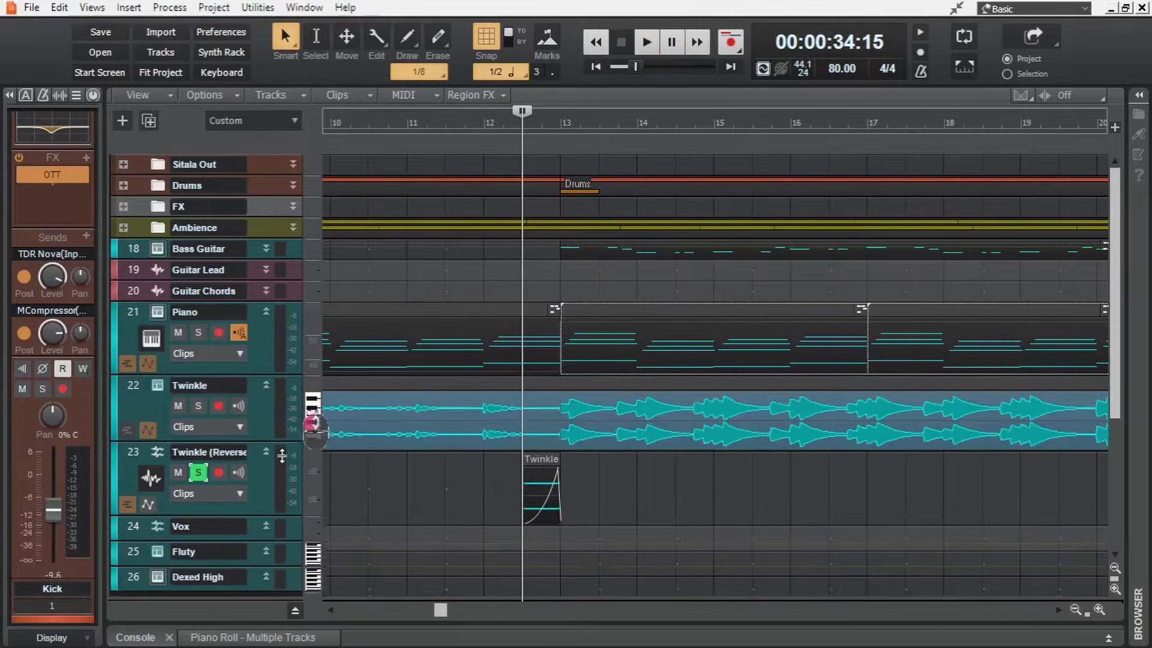
left_click(149, 389)
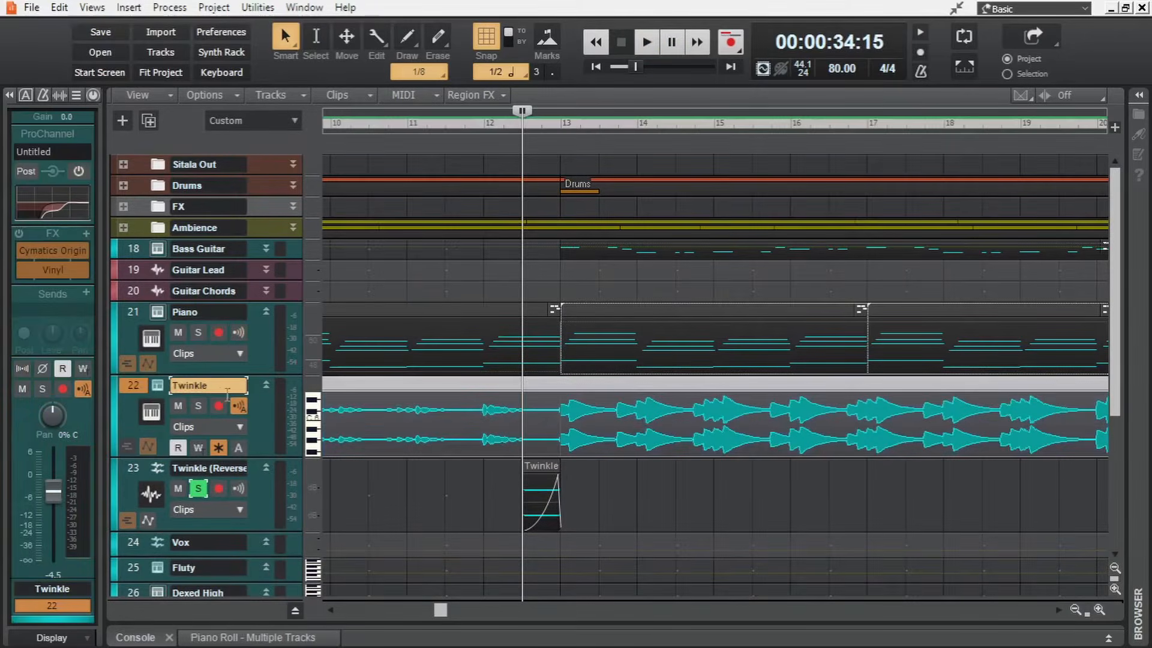
left_click(567, 453)
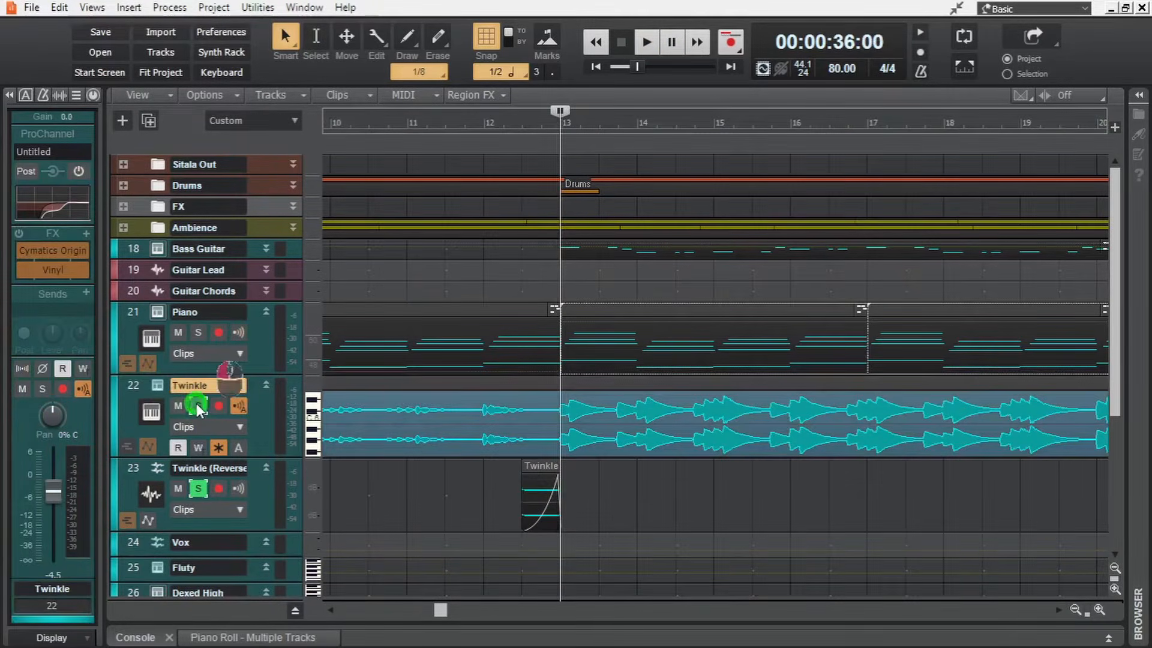
left_click(198, 406)
key("space")
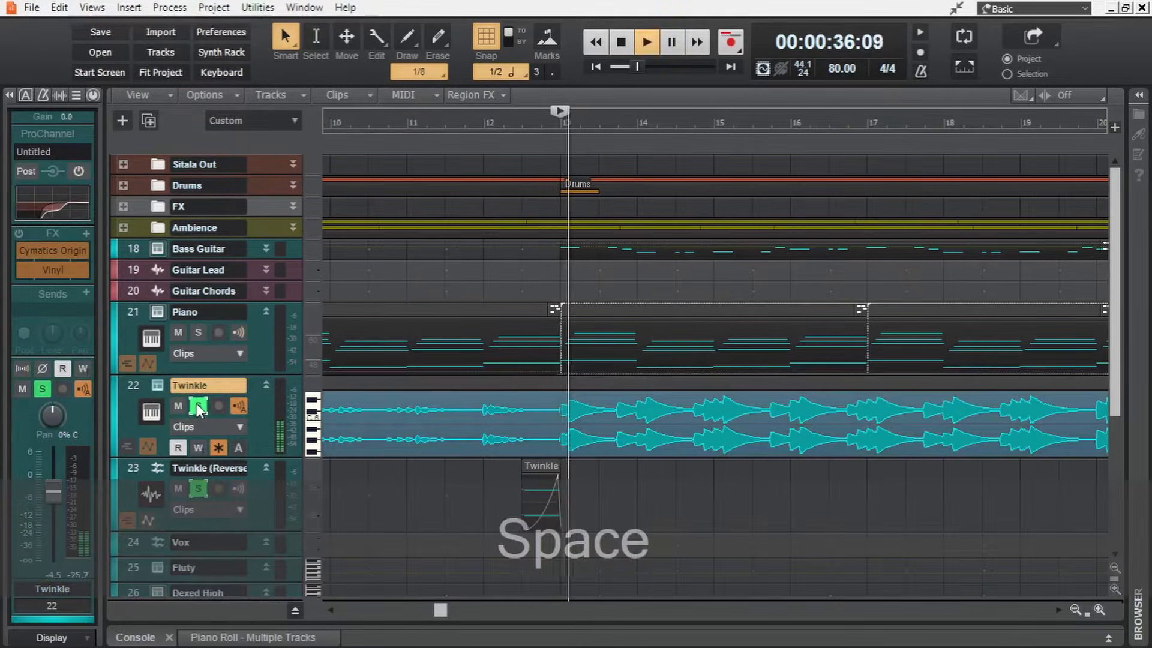
key("space")
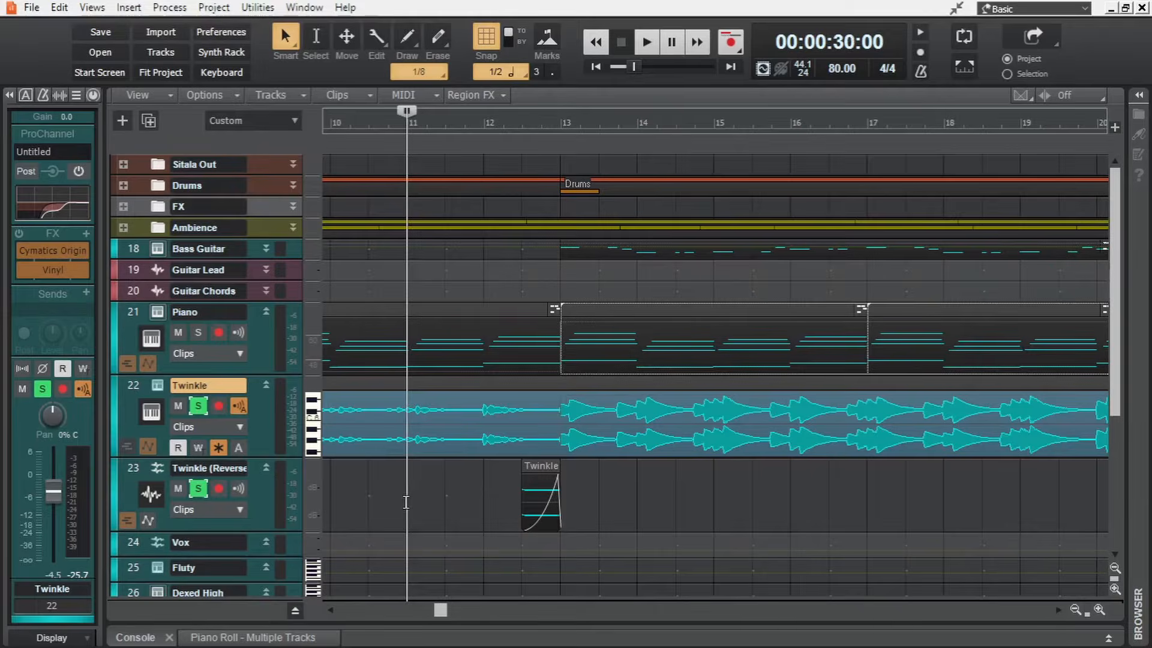
key("space")
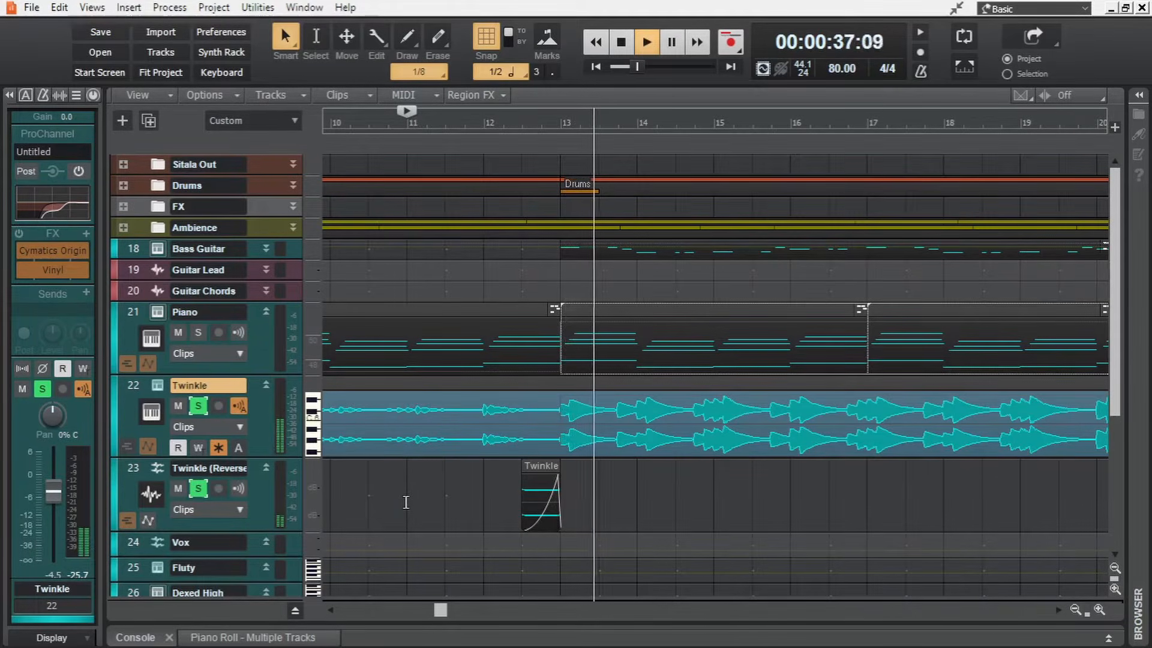
key("space")
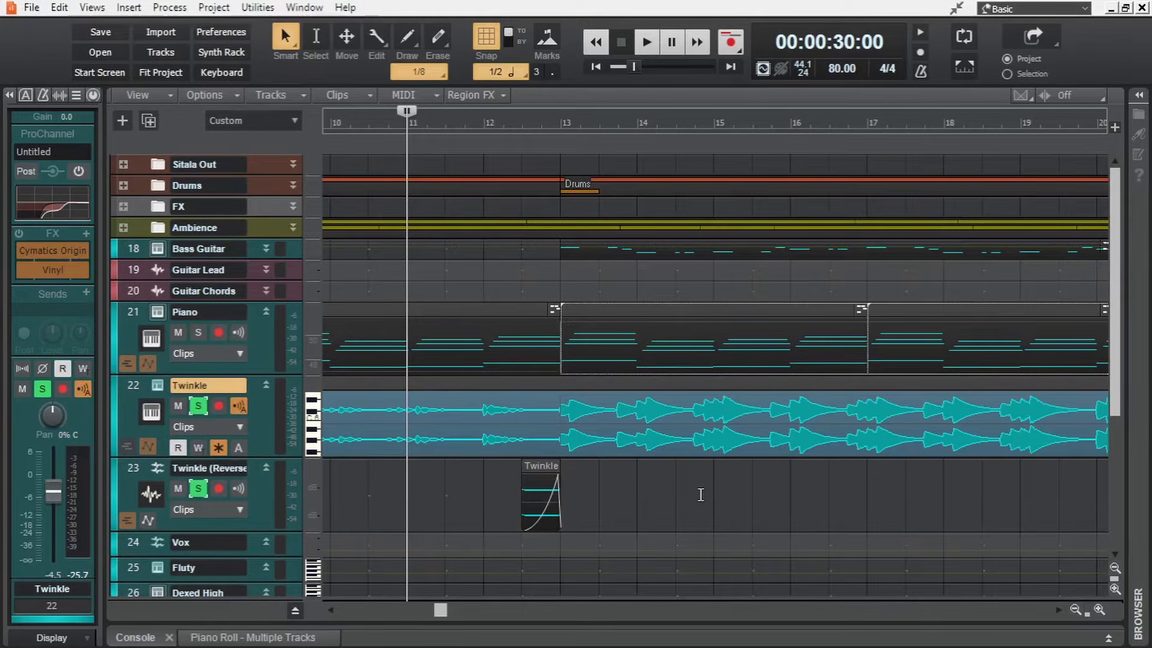
Step: Turn off the solos on both Twinkle tracks, collapse them, and return to the Piano track around bar 21
left_click(198, 407)
left_click(266, 384)
left_click(266, 406)
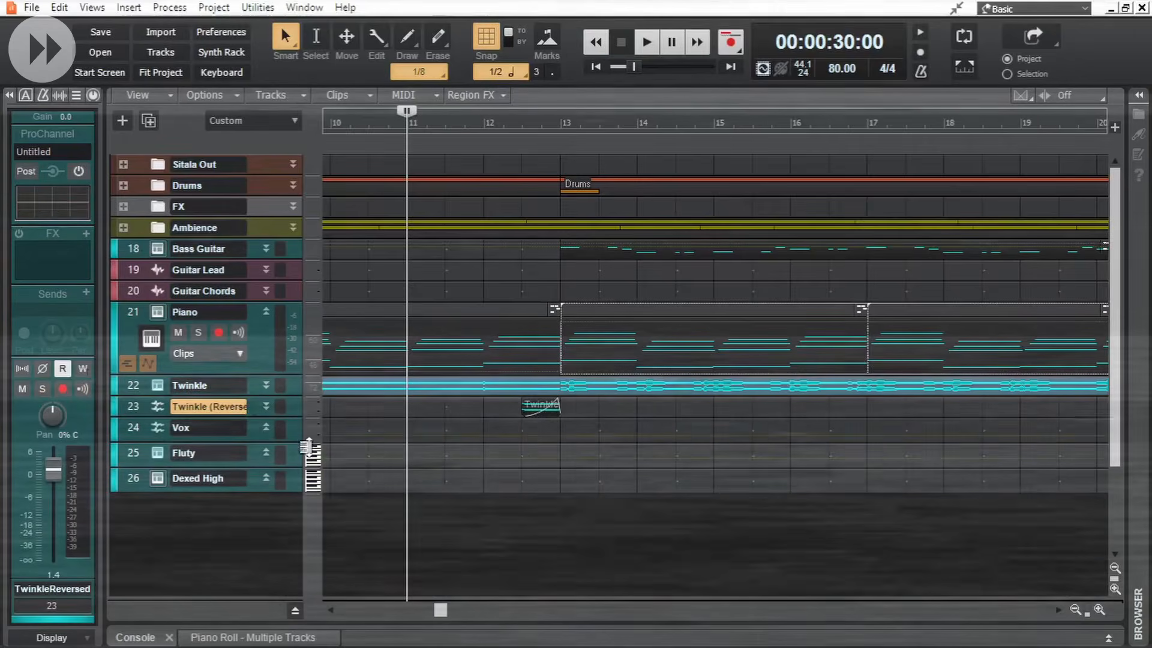
left_click_drag(445, 610, 540, 612)
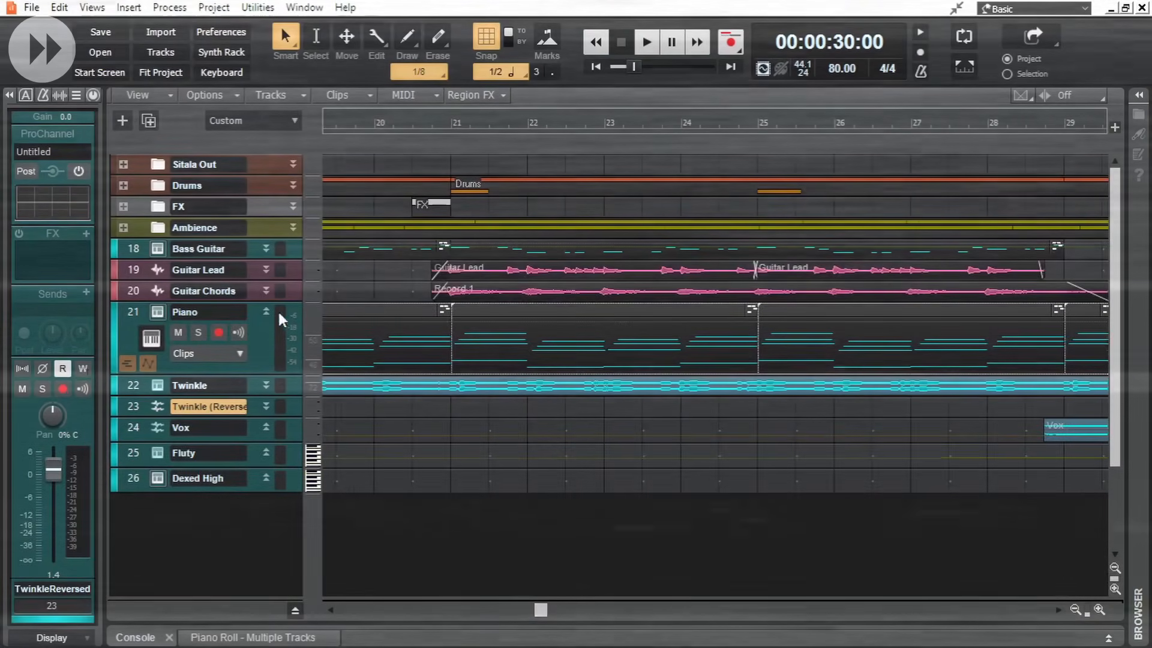
left_click(198, 332)
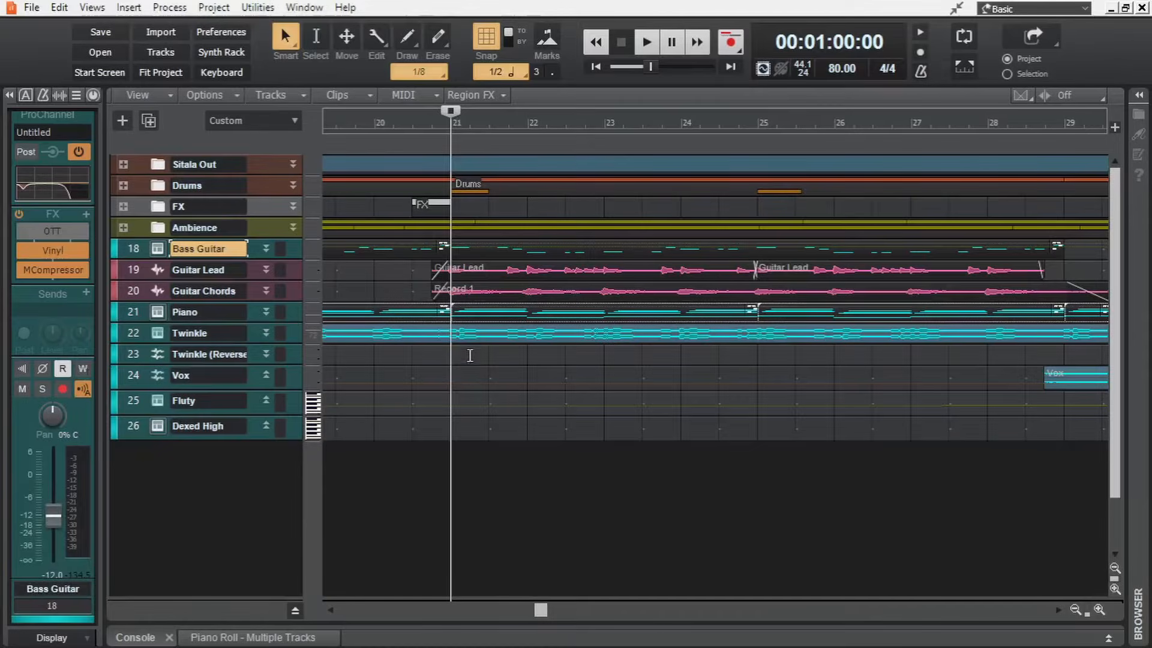
Step: Set a time selection from bar 21 to bar 25 and select the Bass Guitar, Guitar Lead, Guitar Chords and Twinkle tracks
left_click_drag(454, 126, 755, 123)
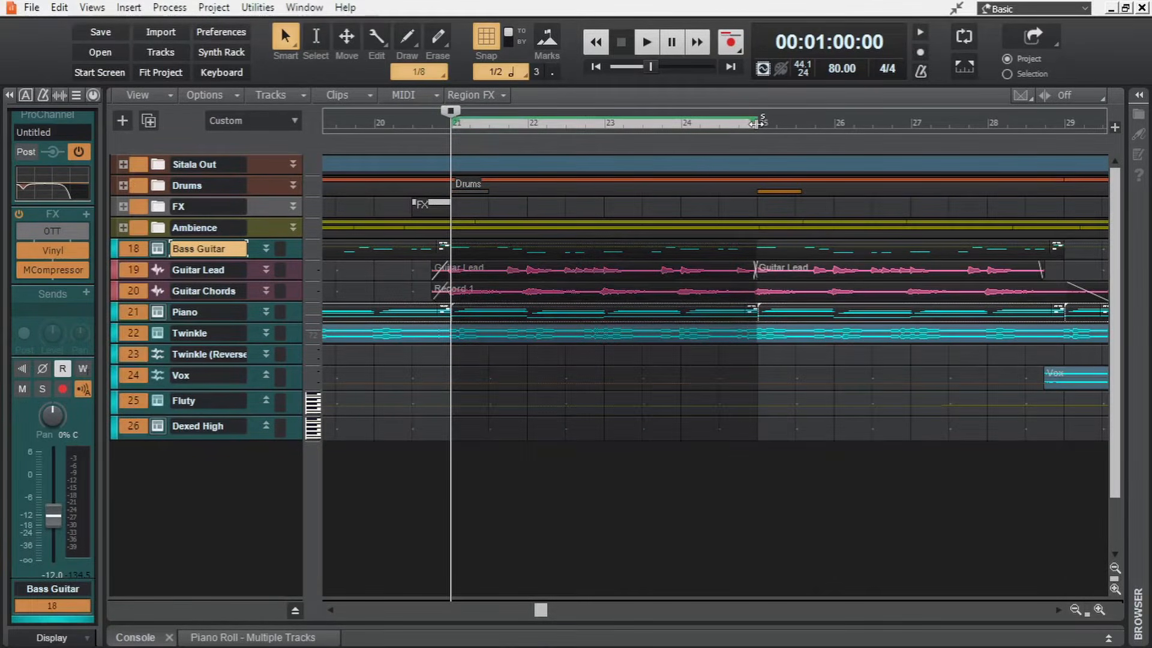
left_click(135, 246)
left_click(133, 269, "ctrl")
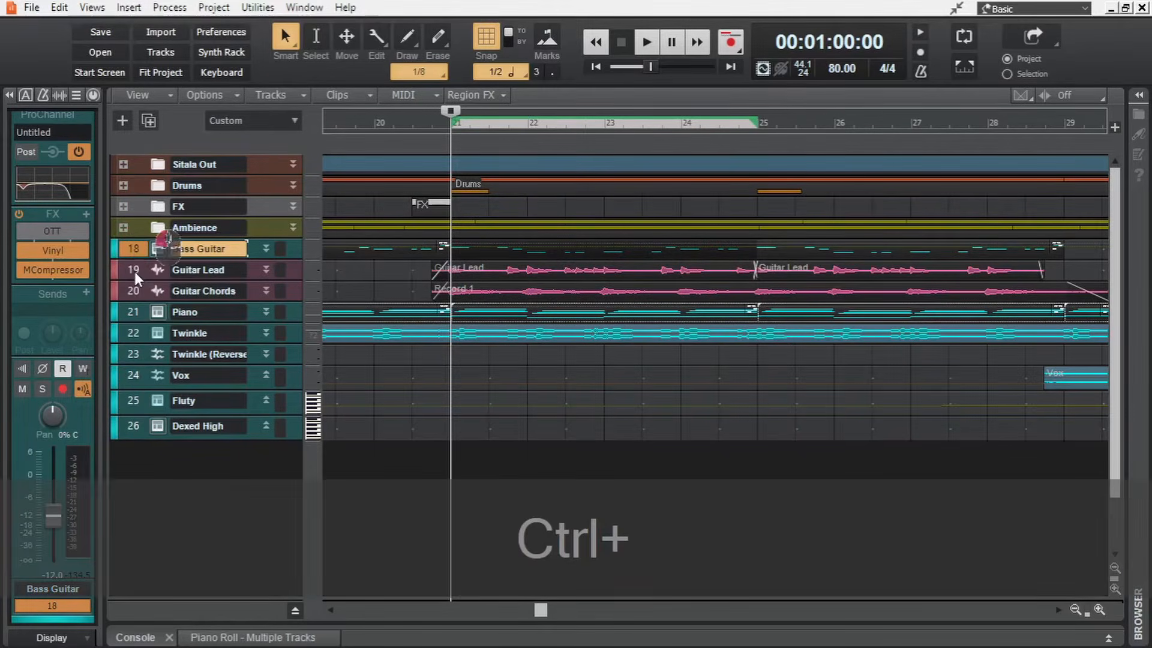
left_click(135, 294, "ctrl")
left_click(138, 337, "ctrl")
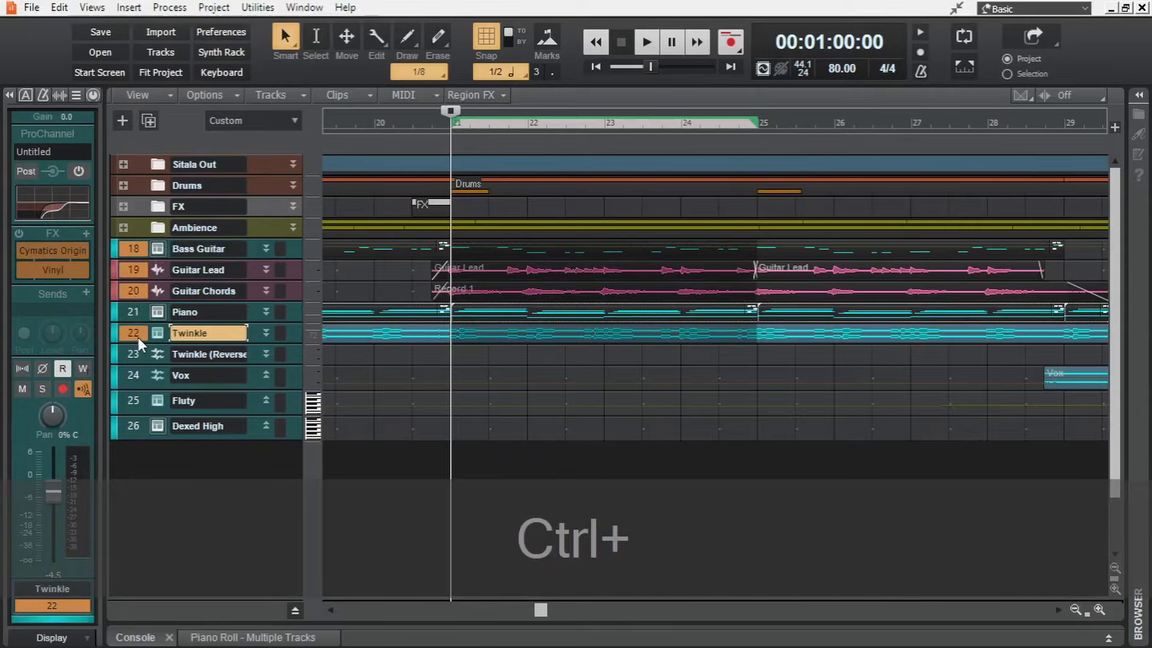
Step: Enlarge the four selected tracks, solo them together, listen from bar 21, and shrink them back
left_click_drag(254, 303, 253, 327)
left_click(200, 276, "ctrl")
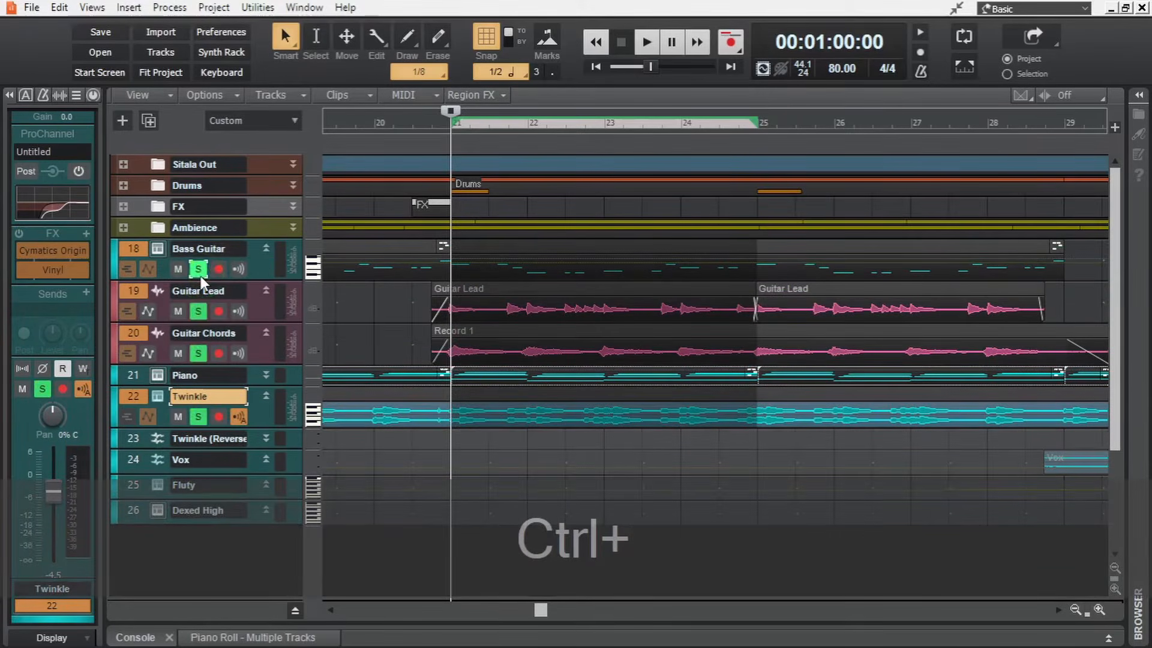
key("space")
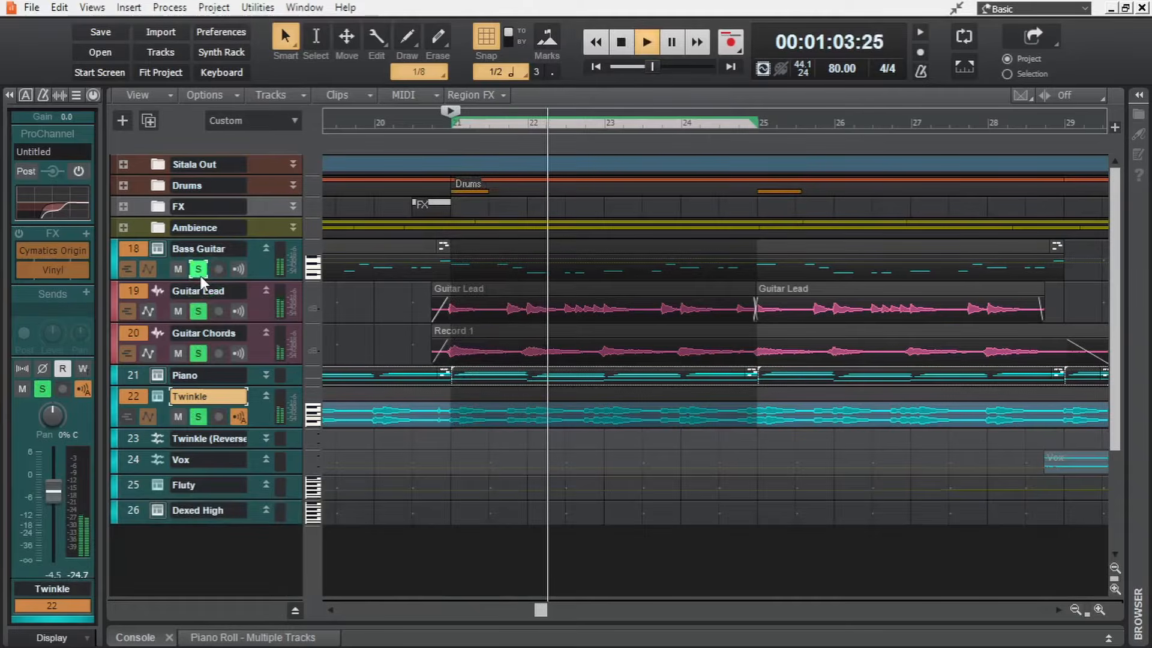
key("space")
left_click_drag(261, 323, 261, 282)
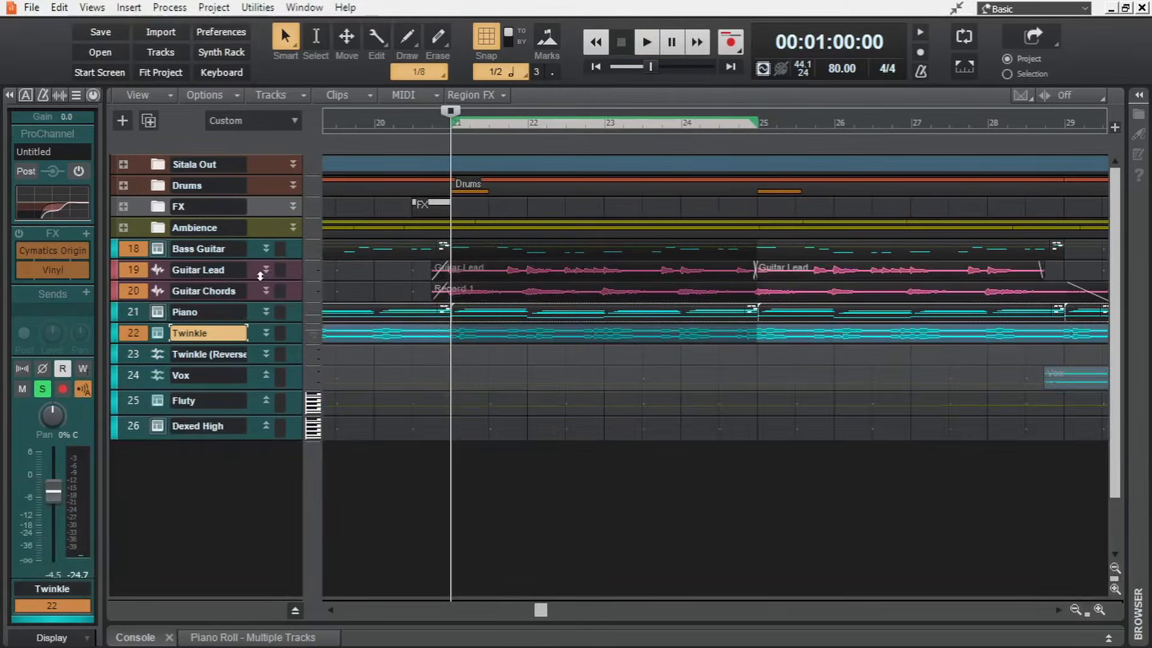
Step: Bounce the four selected tracks to new tracks with the Track Bounce preset, checking the ticked sources first
left_click(270, 95)
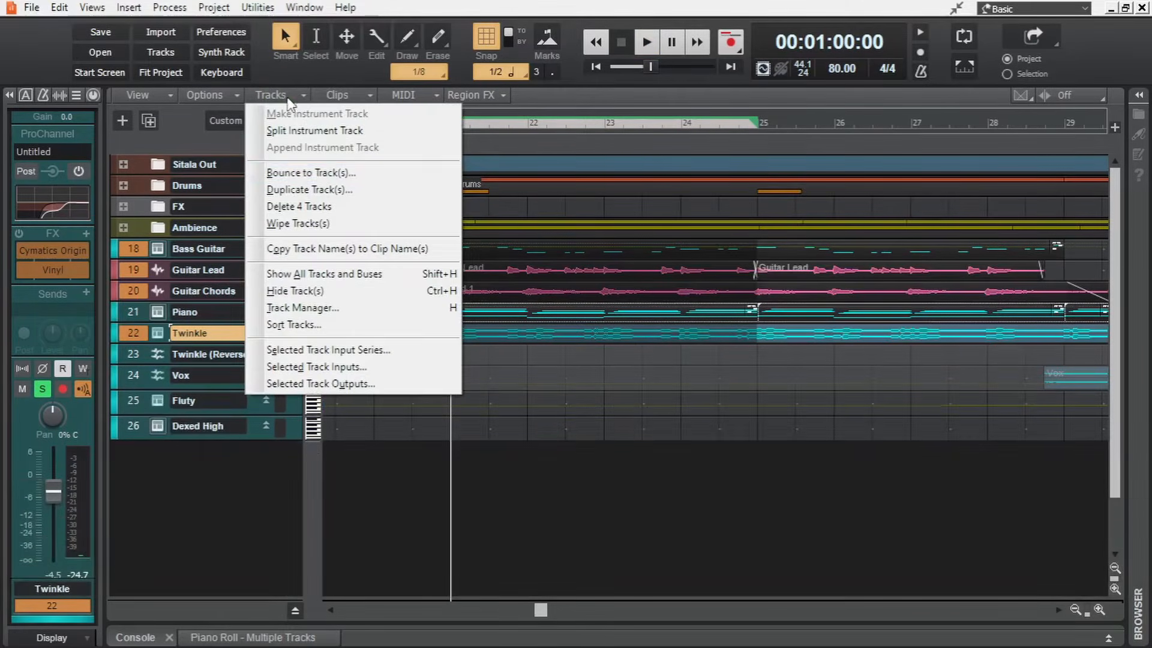
left_click(334, 173)
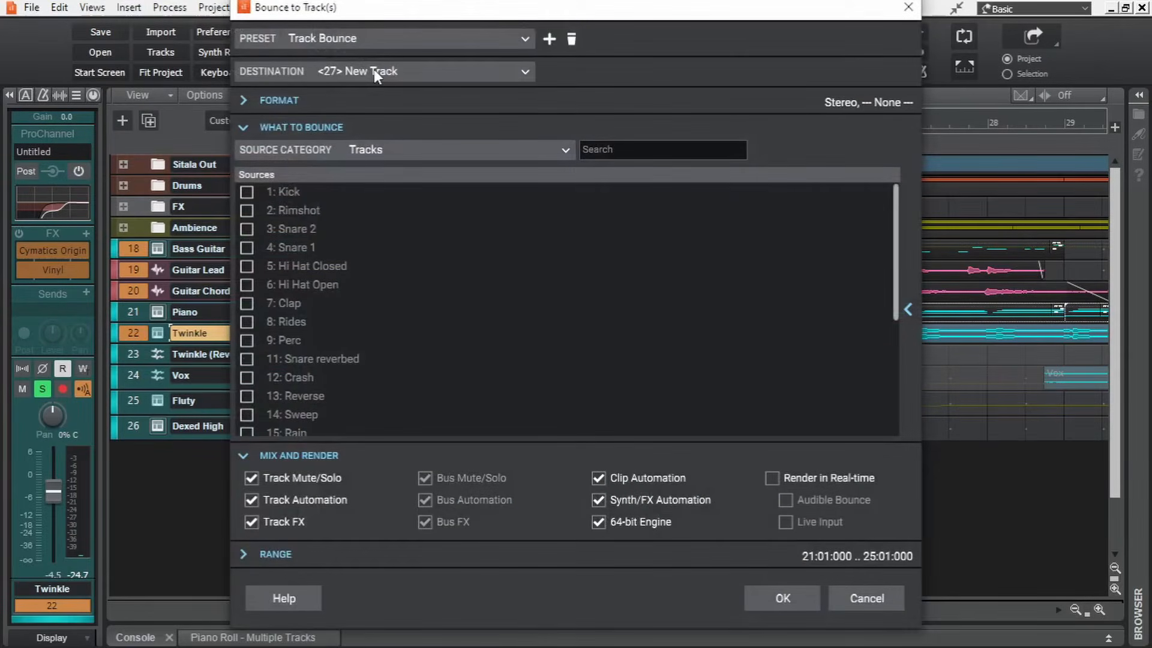
scroll(383, 257, "down", 4)
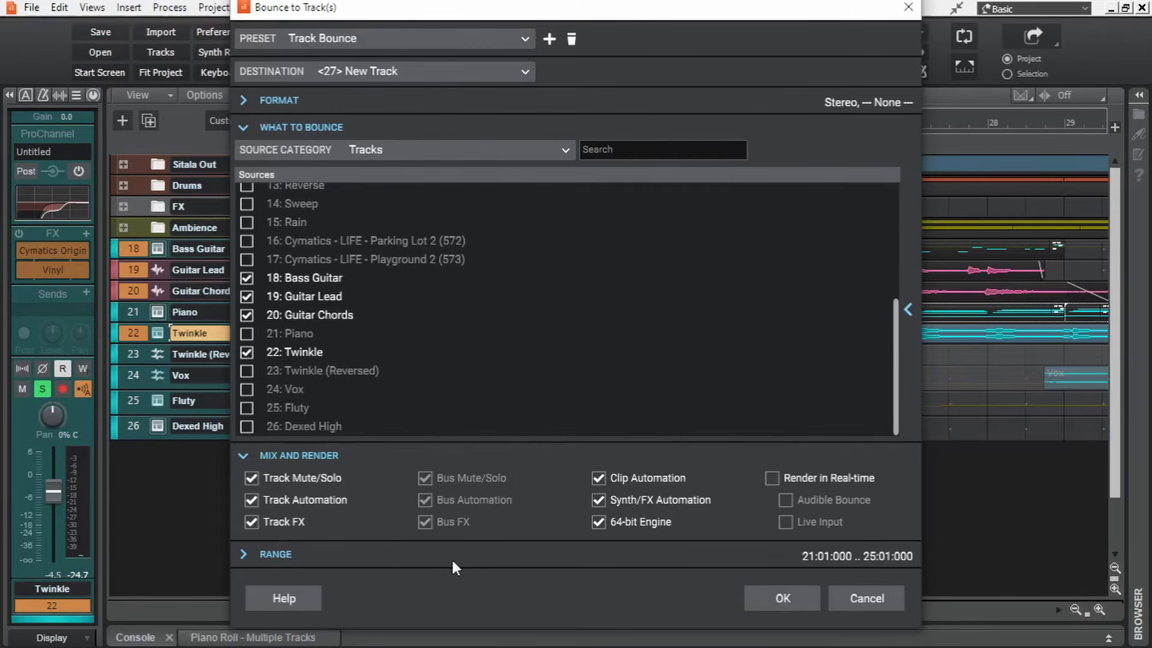
left_click(781, 597)
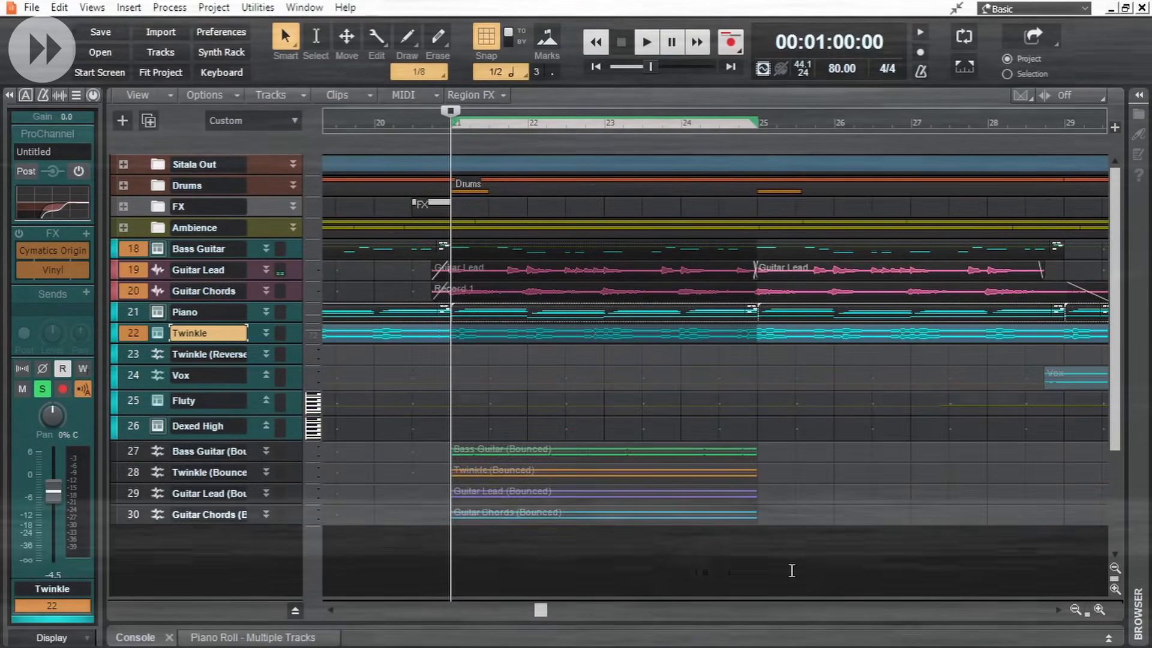
Step: Select the four bounced tracks, from Bass Guitar to Guitar Chords, and enlarge them
left_click(137, 453)
left_click(136, 514, "shift")
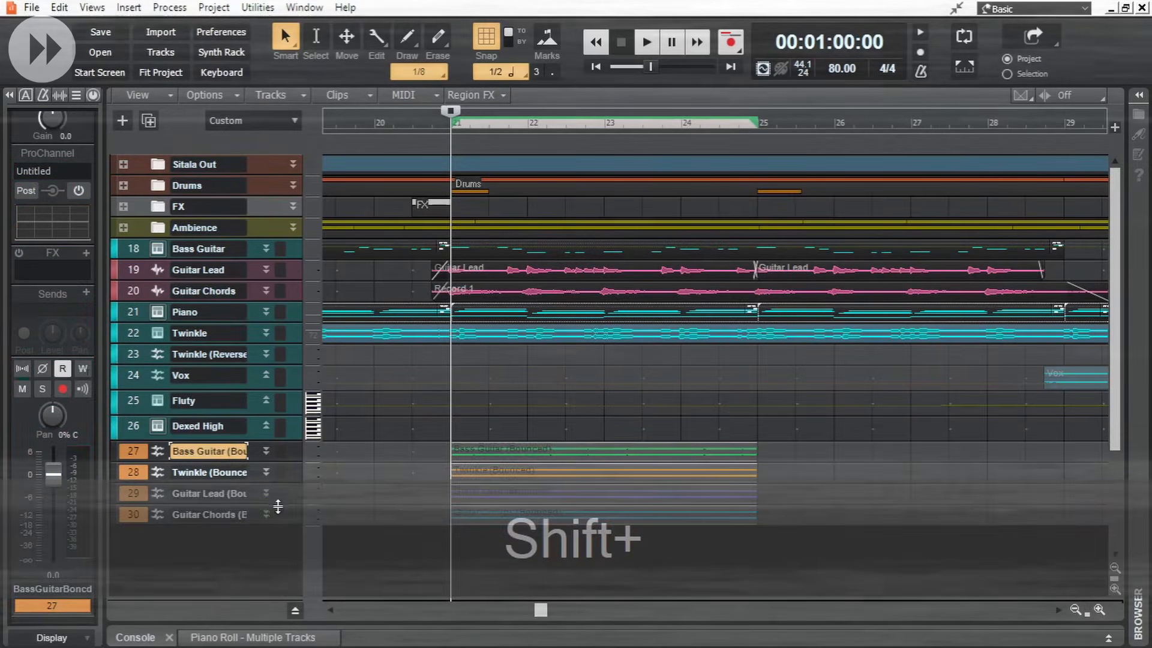
left_click_drag(278, 504, 278, 532)
scroll(400, 471, "down", 1)
Step: Clear every track solo with the global mix controls, showing that module only temporarily
right_click(1092, 64)
mouse_move(954, 73)
left_click(818, 183)
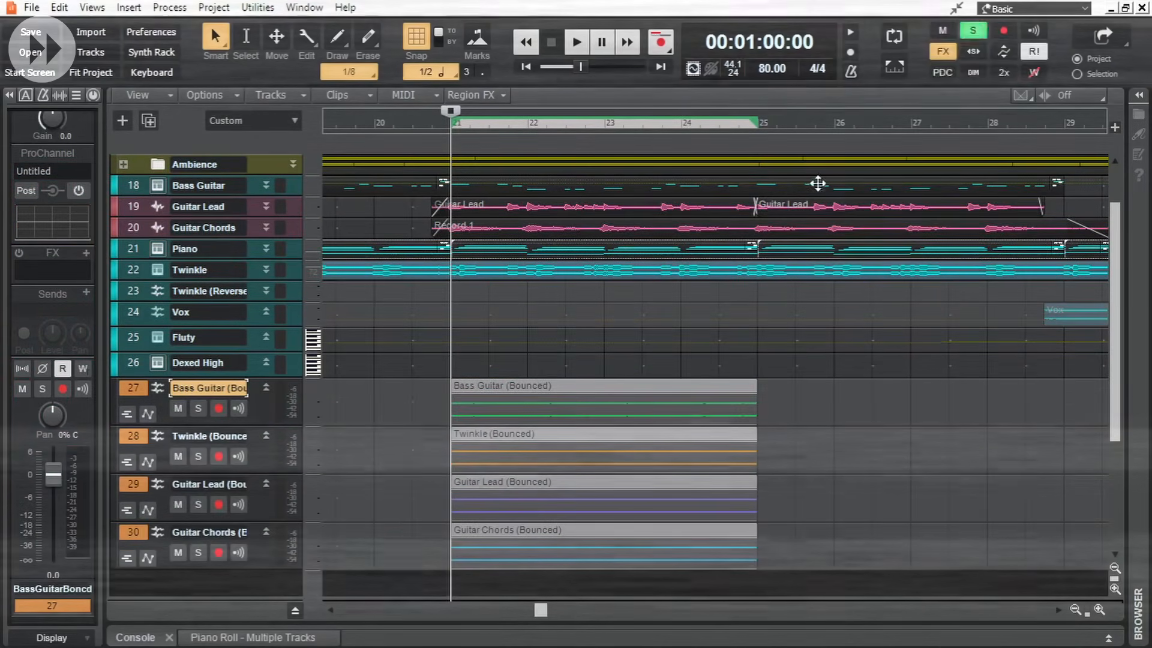
left_click(973, 31)
right_click(1060, 58)
left_click(834, 185)
Step: Solo the four bounced tracks, play from bar 21, and toggle individual solos to hear different combinations
left_click_drag(198, 408, 198, 553)
key("space")
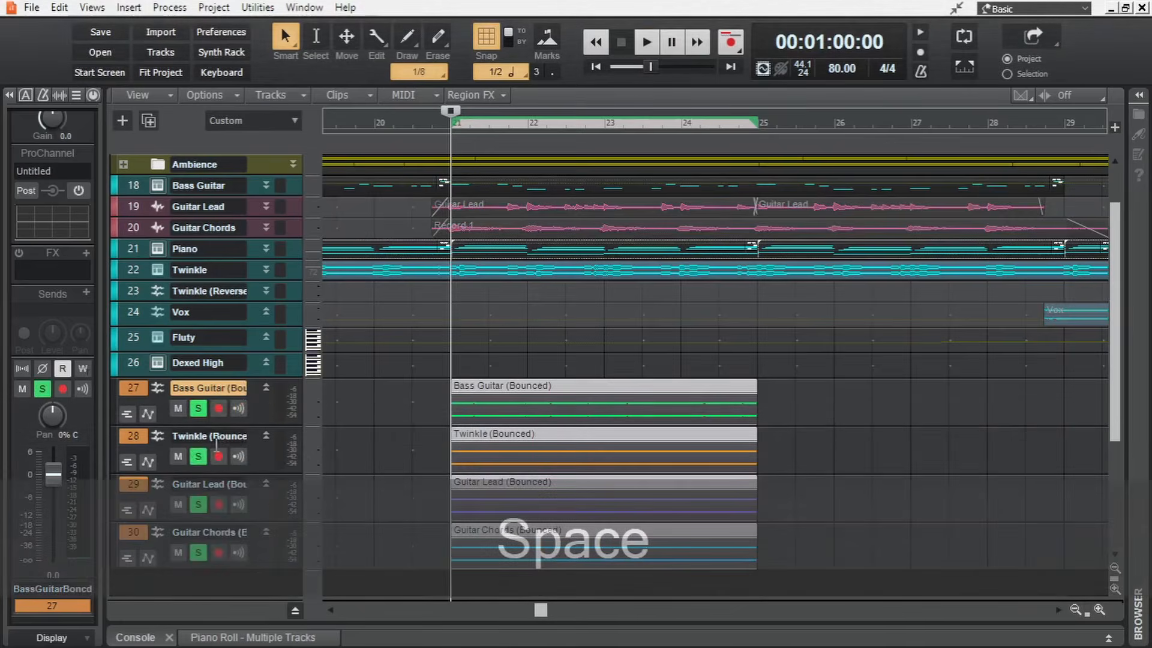
left_click(198, 409)
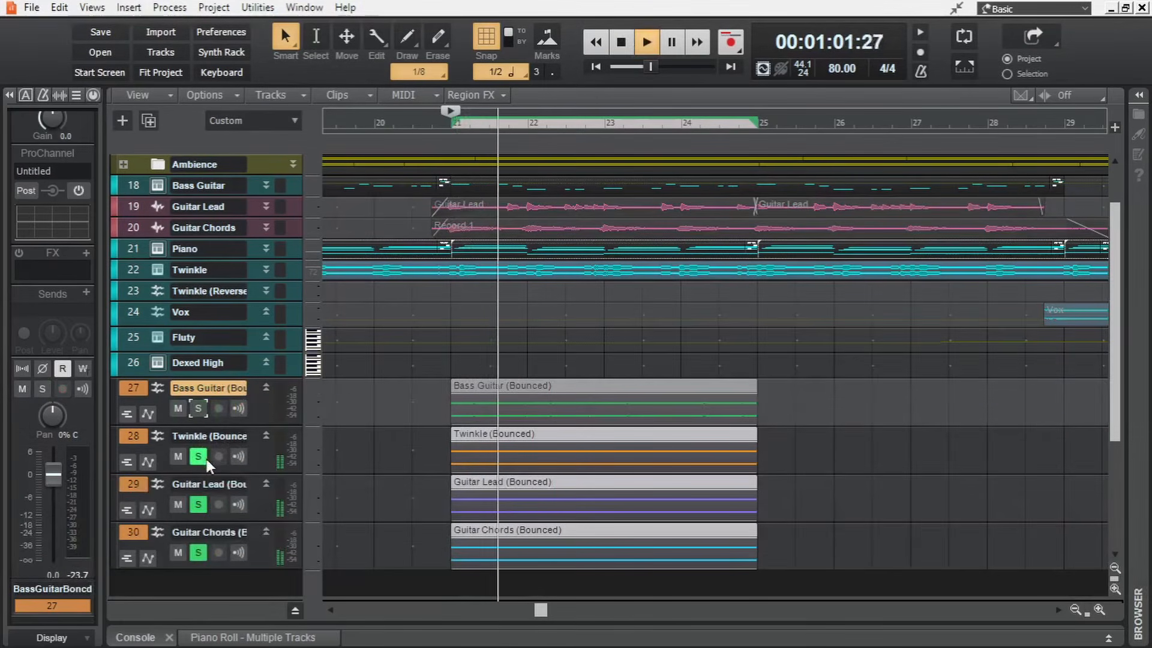
left_click(198, 456)
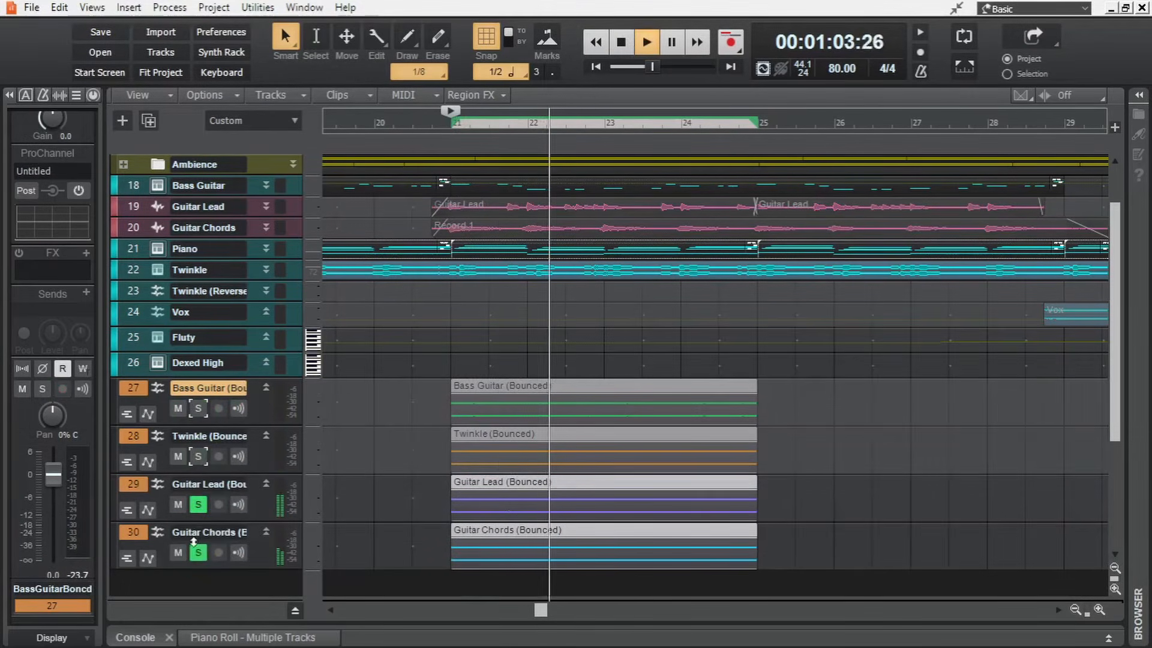
left_click(198, 553)
left_click(198, 457)
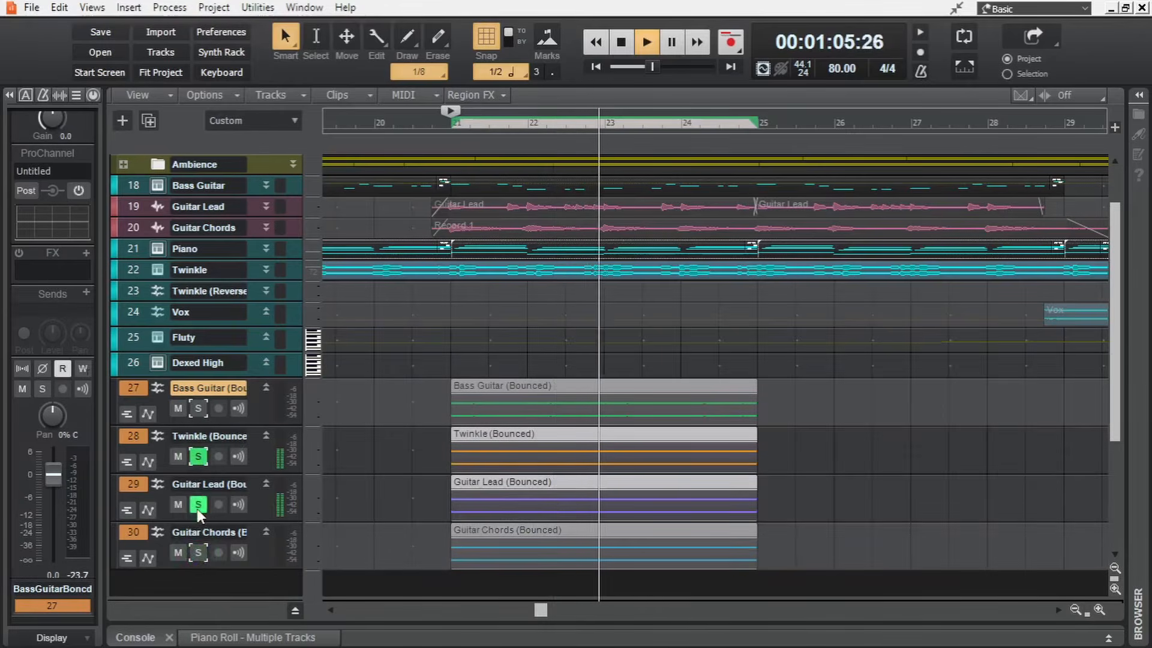
left_click(198, 409)
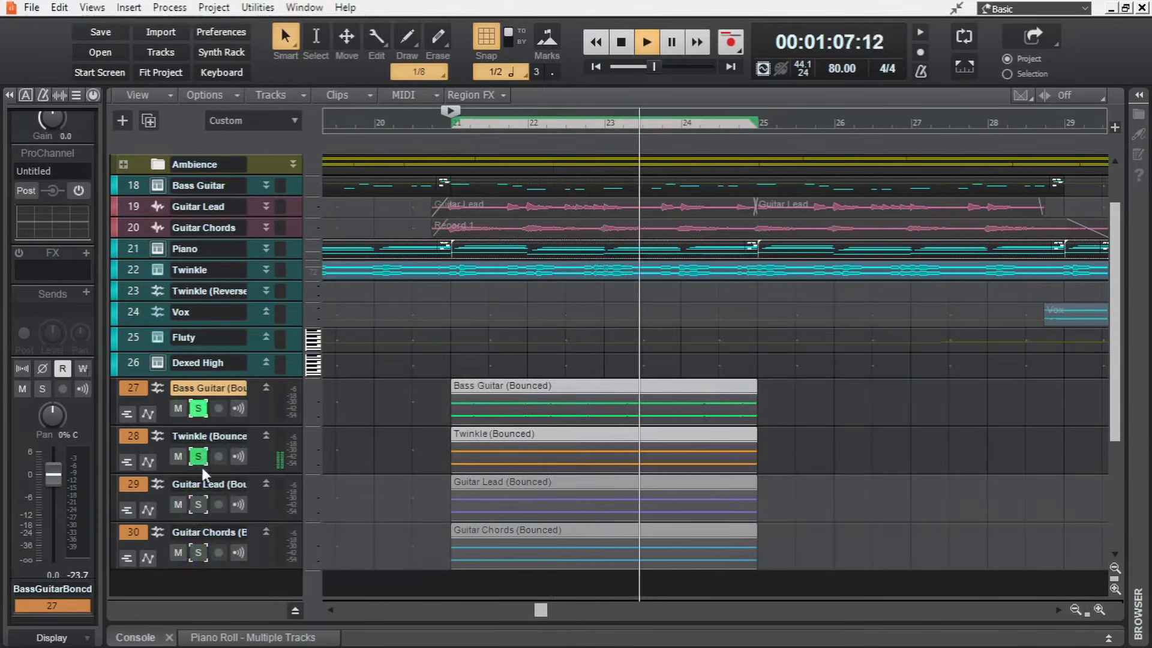
left_click(198, 552)
left_click(198, 409)
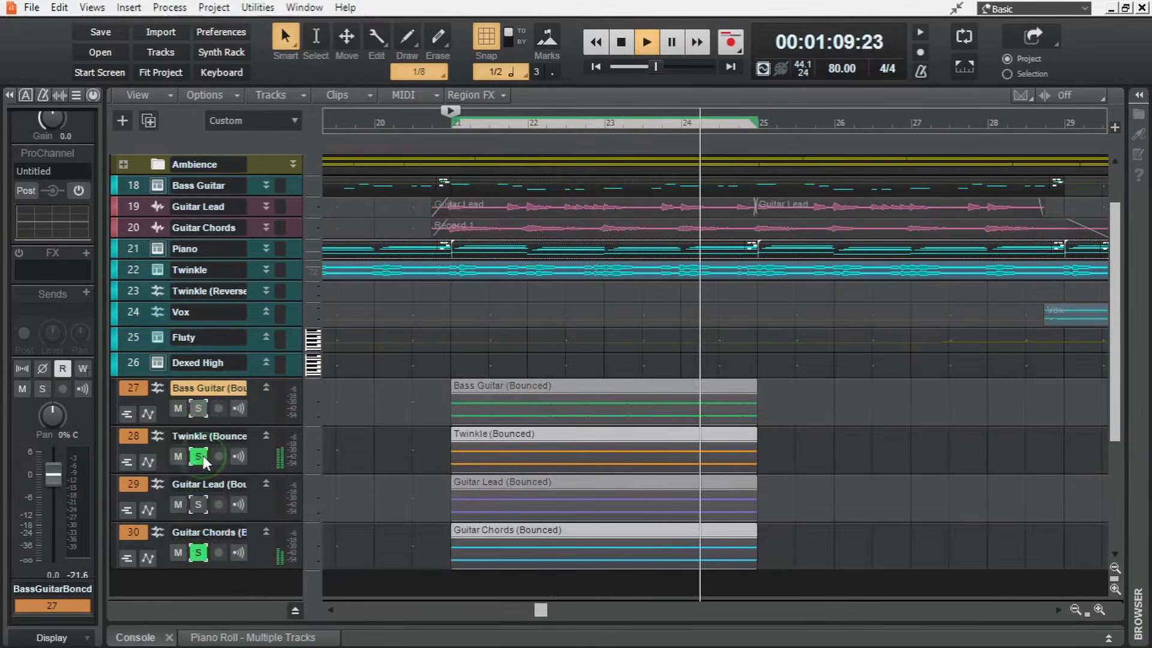
left_click(201, 456)
key("space")
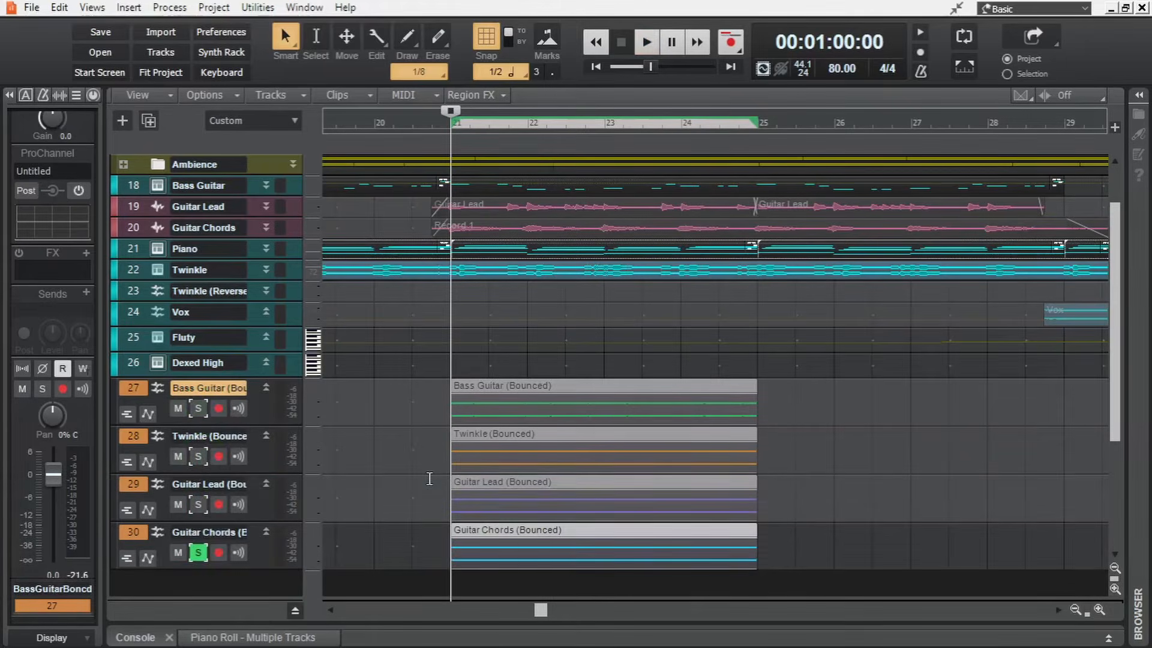
Step: Undo the four-track bounce and start a new bounce to tracks with Tracks Through Entire Mix as source category
key("ctrl+z")
left_click(271, 95)
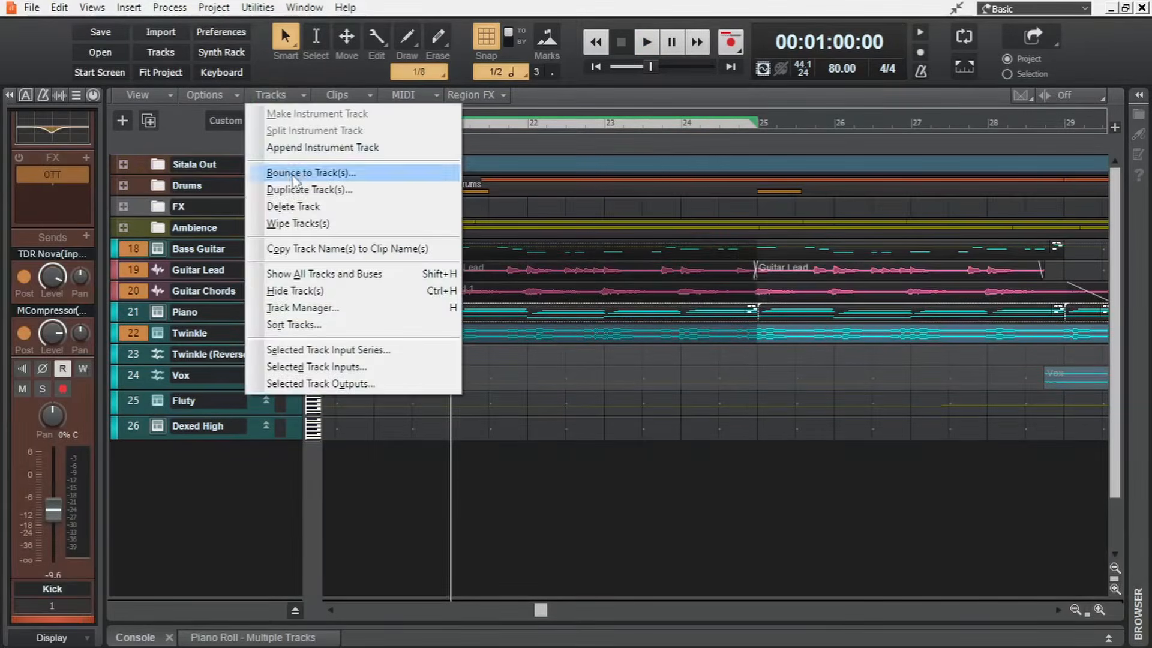
left_click(360, 173)
left_click(348, 149)
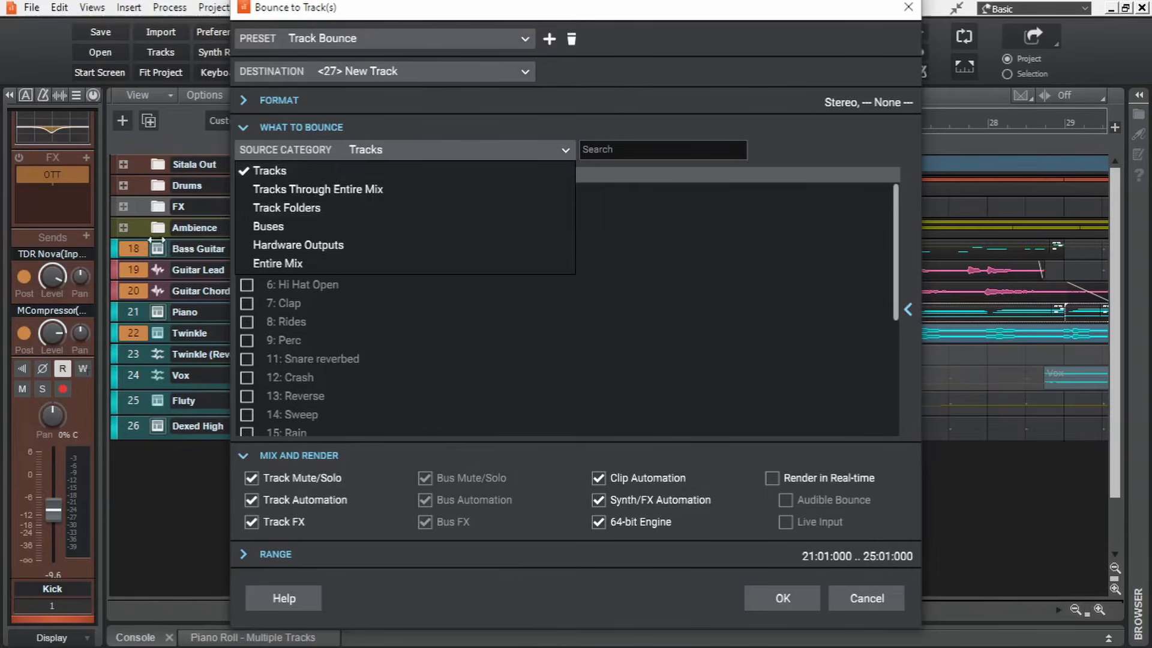
left_click(312, 191)
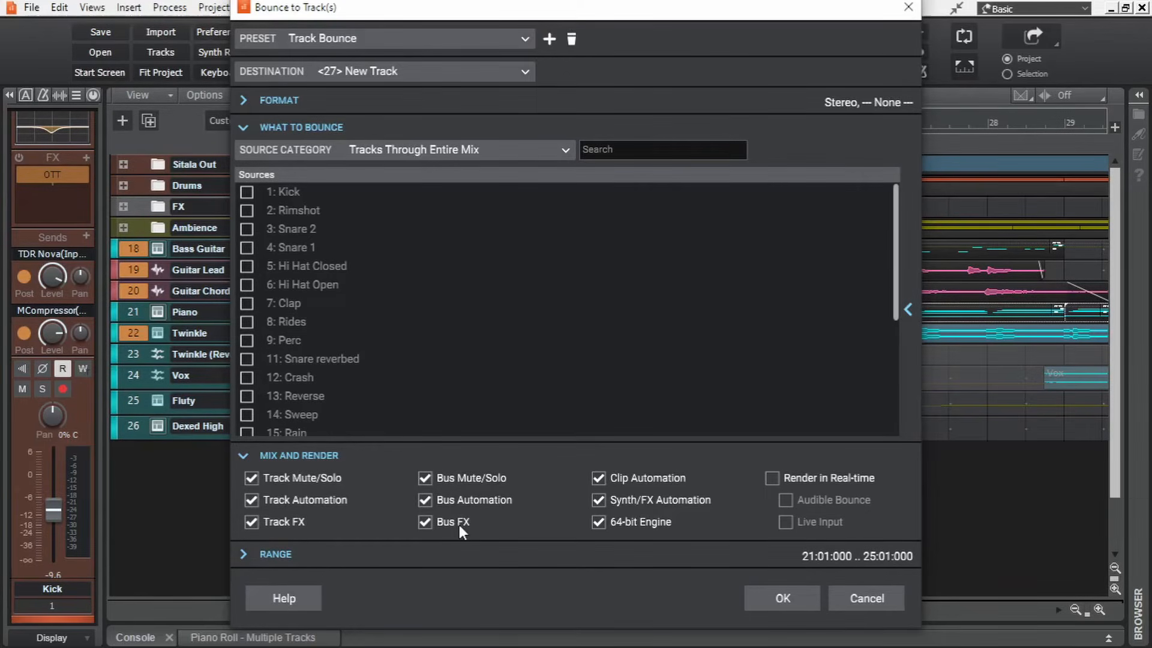
Step: Try the Buses source category with the Master source toggled, and the Hardware Outputs category
left_click(395, 156)
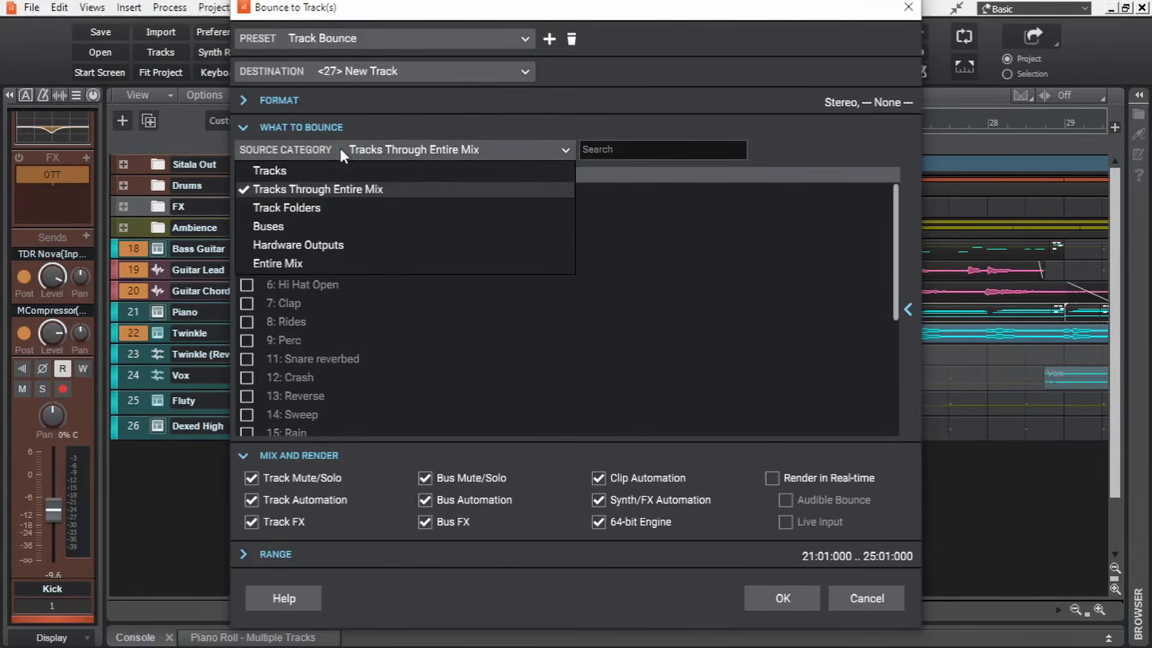
left_click(315, 226)
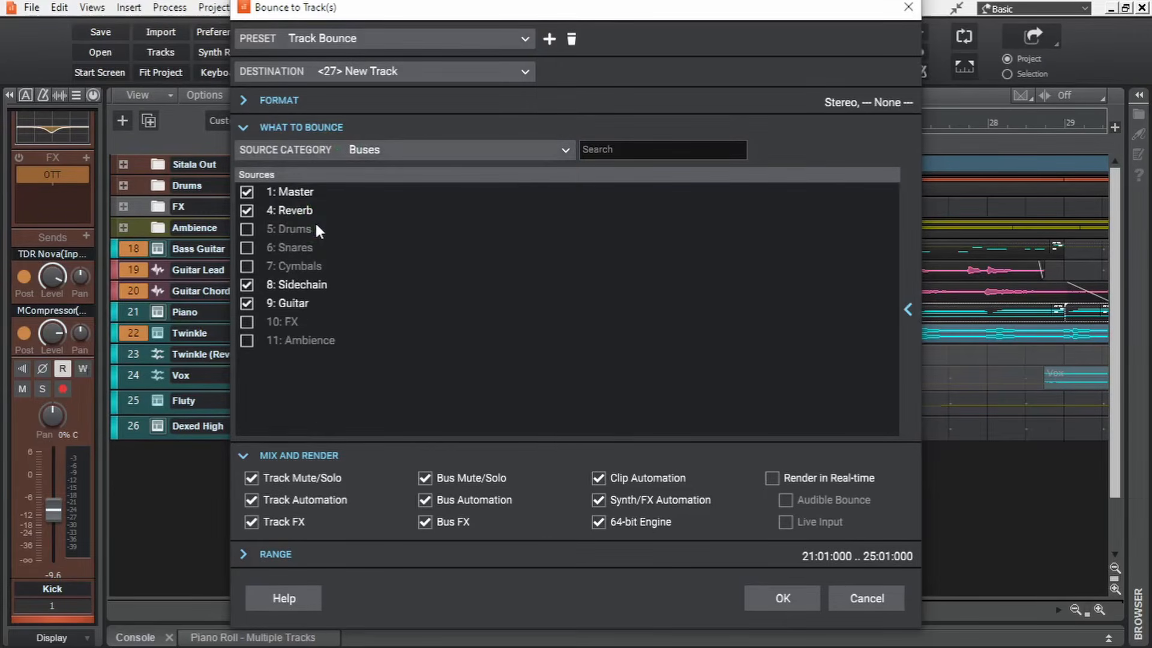
left_click(247, 196)
left_click(377, 150)
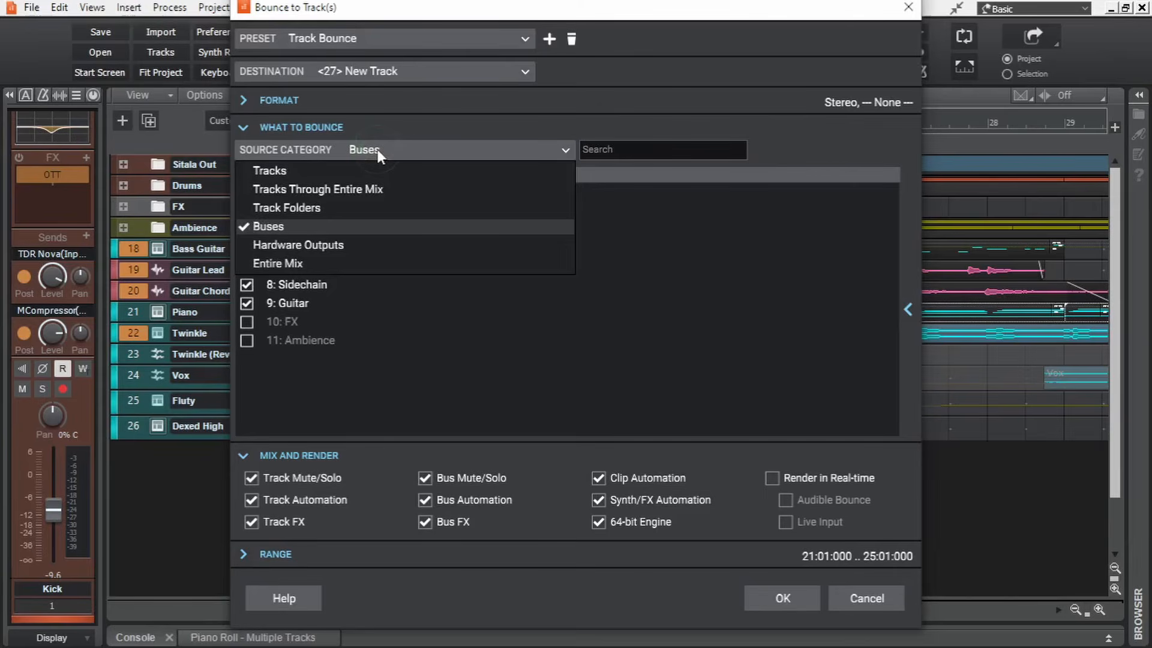
left_click(336, 246)
Step: Bounce to a new track with Entire Mix as the source category
left_click(421, 154)
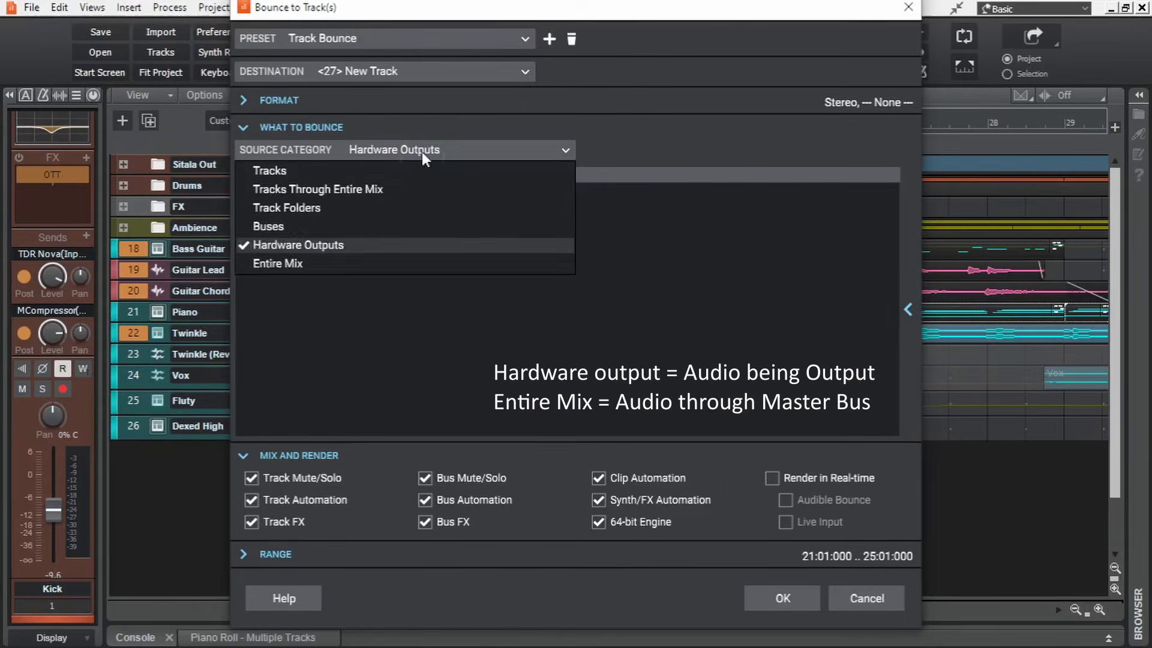
left_click(294, 262)
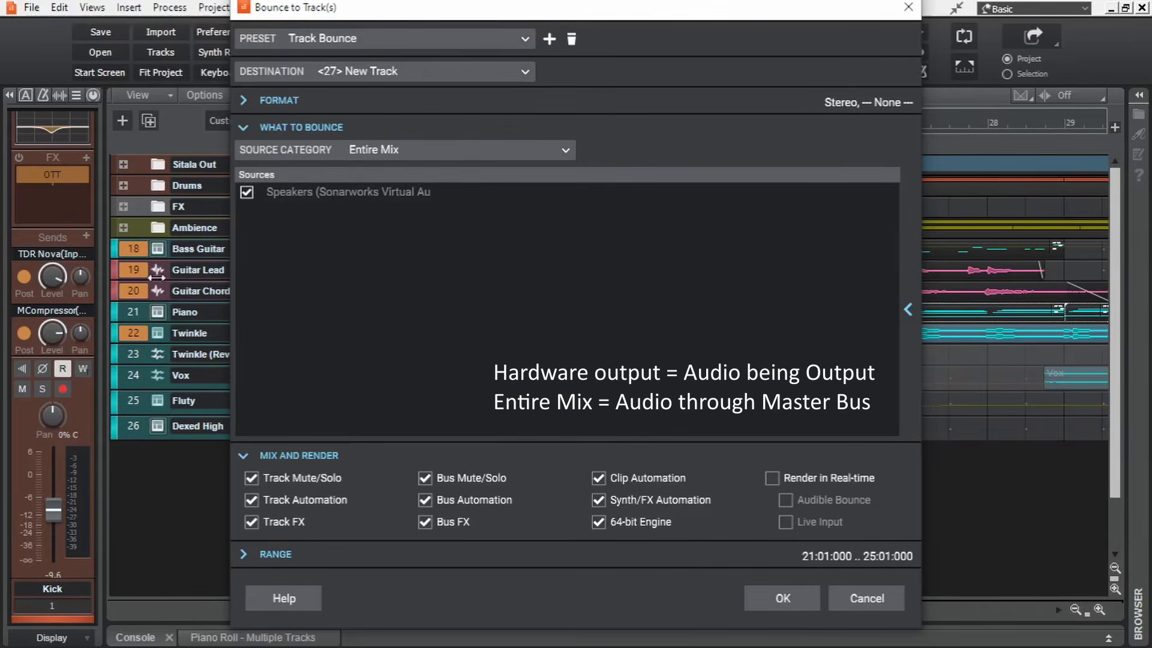
left_click(783, 598)
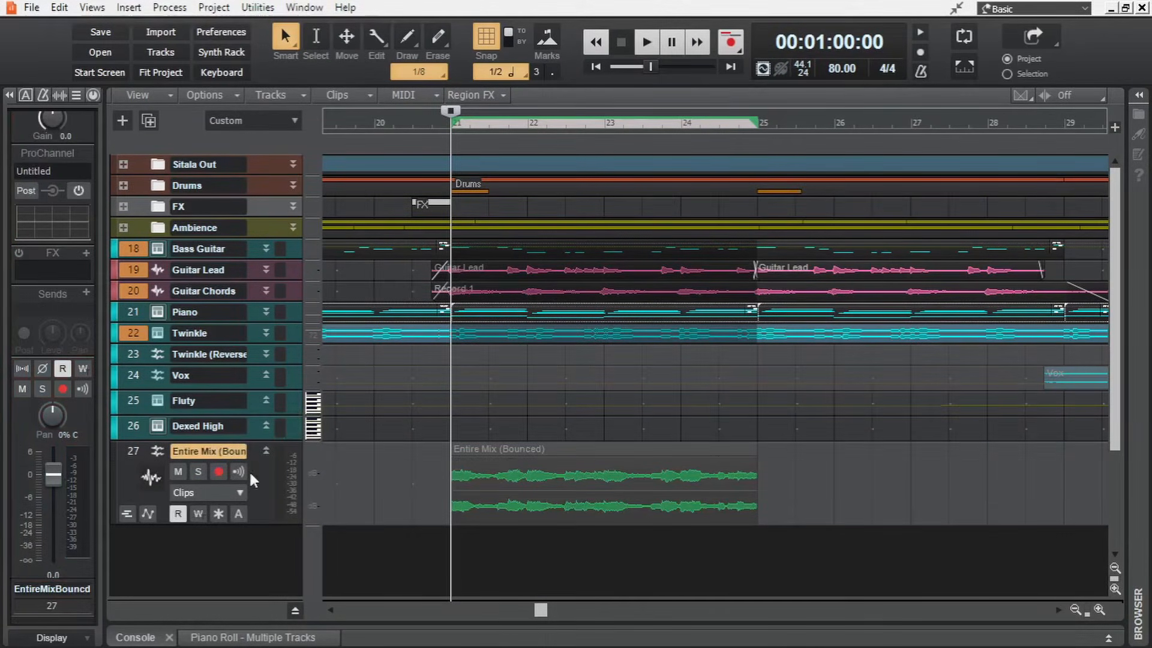
Step: Solo the bounced entire-mix track, listen from bar 21, and undo the bounce, leaving the Twinkle track shrunk
left_click(193, 471)
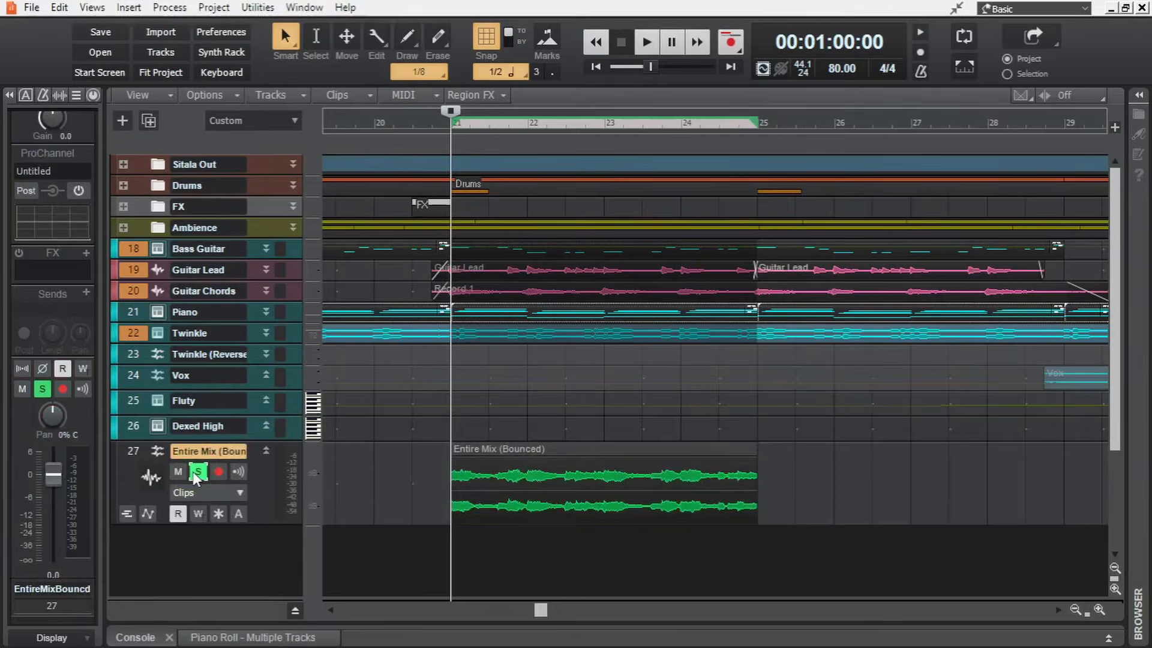
key("space")
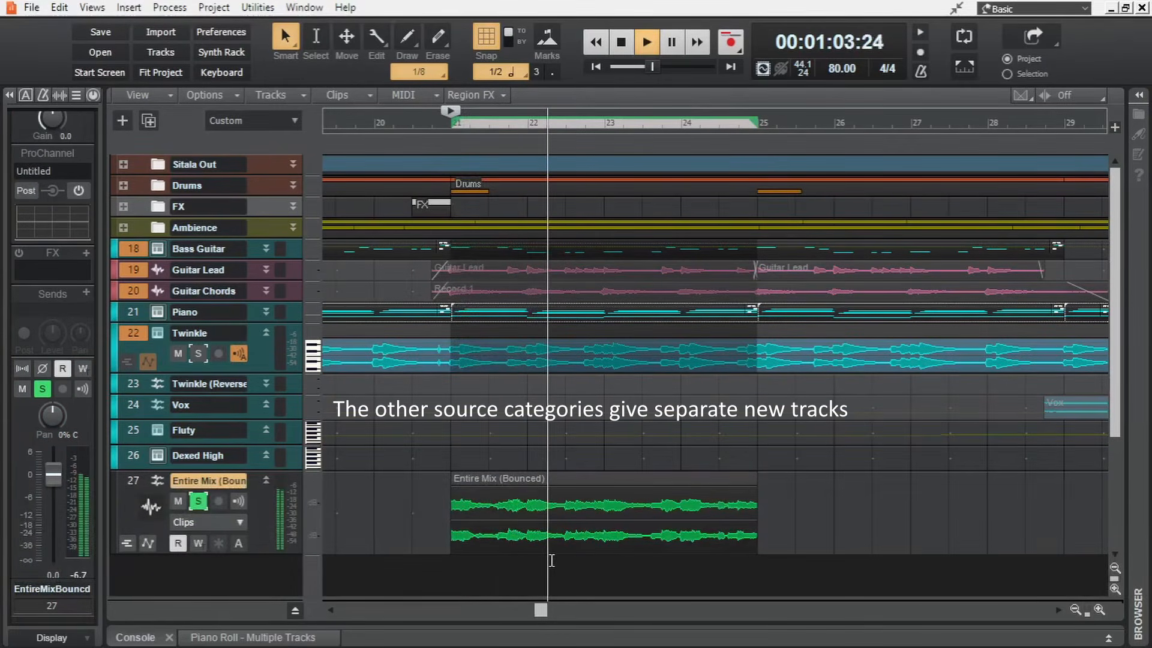
key("space")
key("ctrl+z")
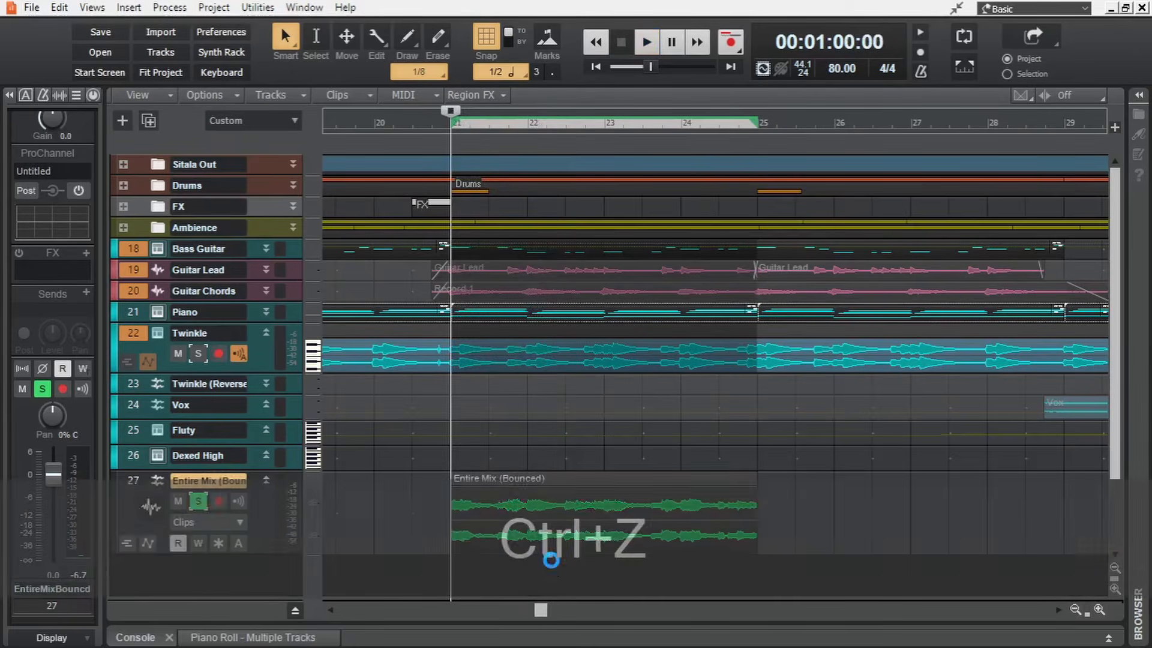
left_click_drag(273, 355, 279, 316)
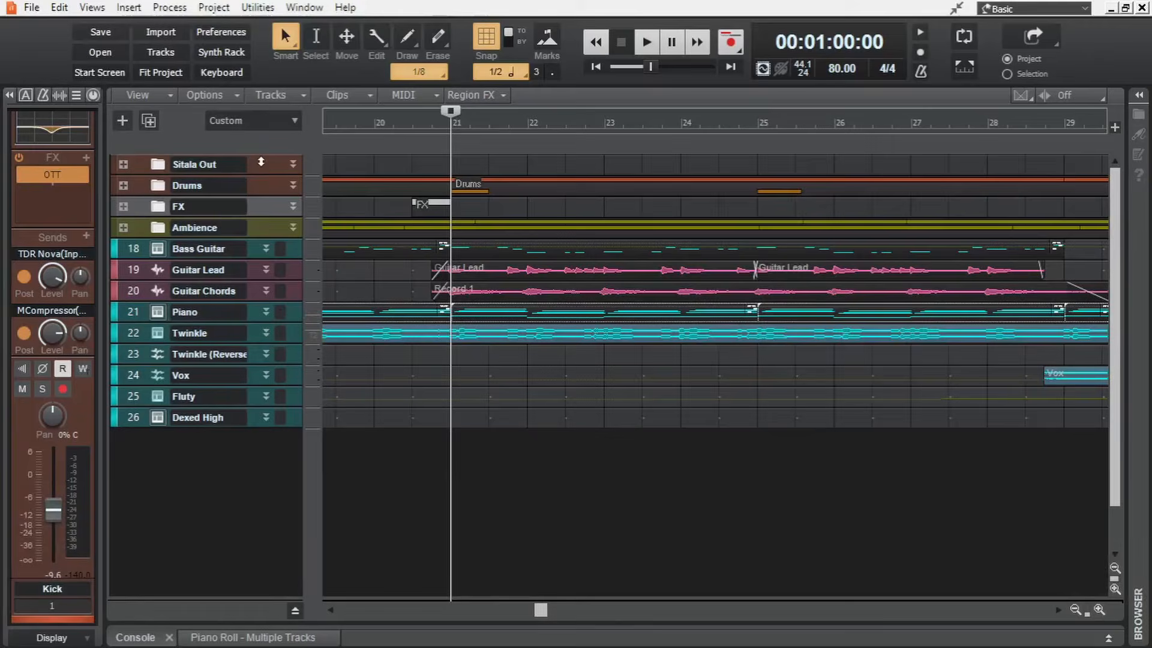
Step: Expand and enlarge the Sitala Out folder, listen to it soloed from bar 21, and collapse and unsolo it
left_click(123, 164)
left_click_drag(247, 184, 258, 205)
left_click(197, 187)
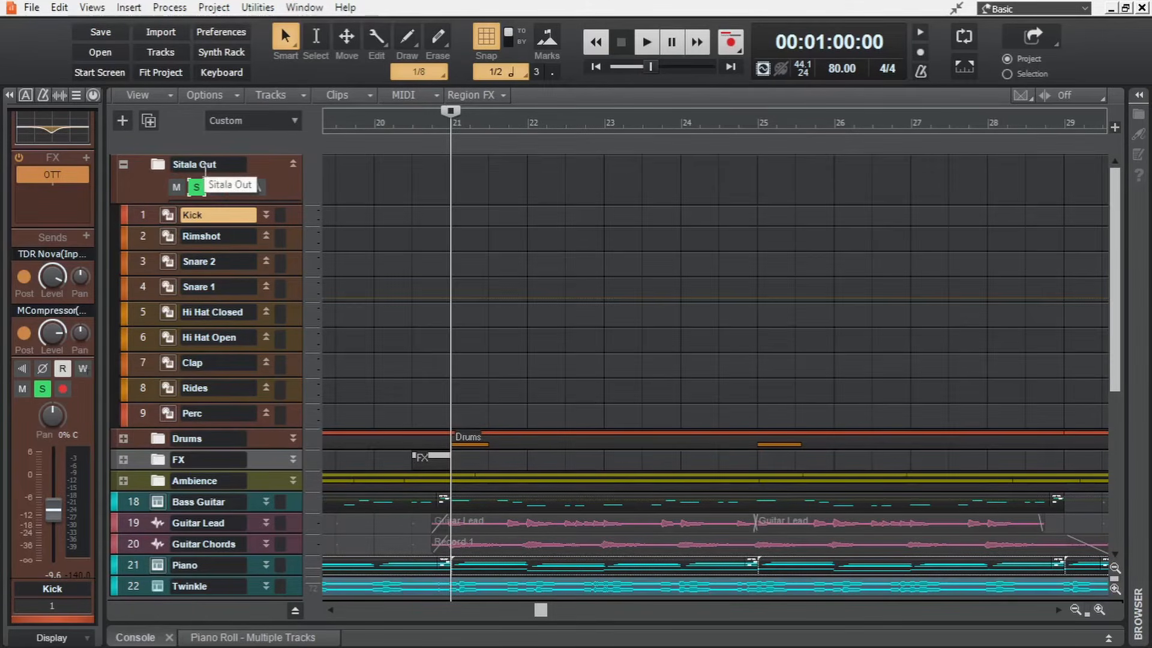
key("space")
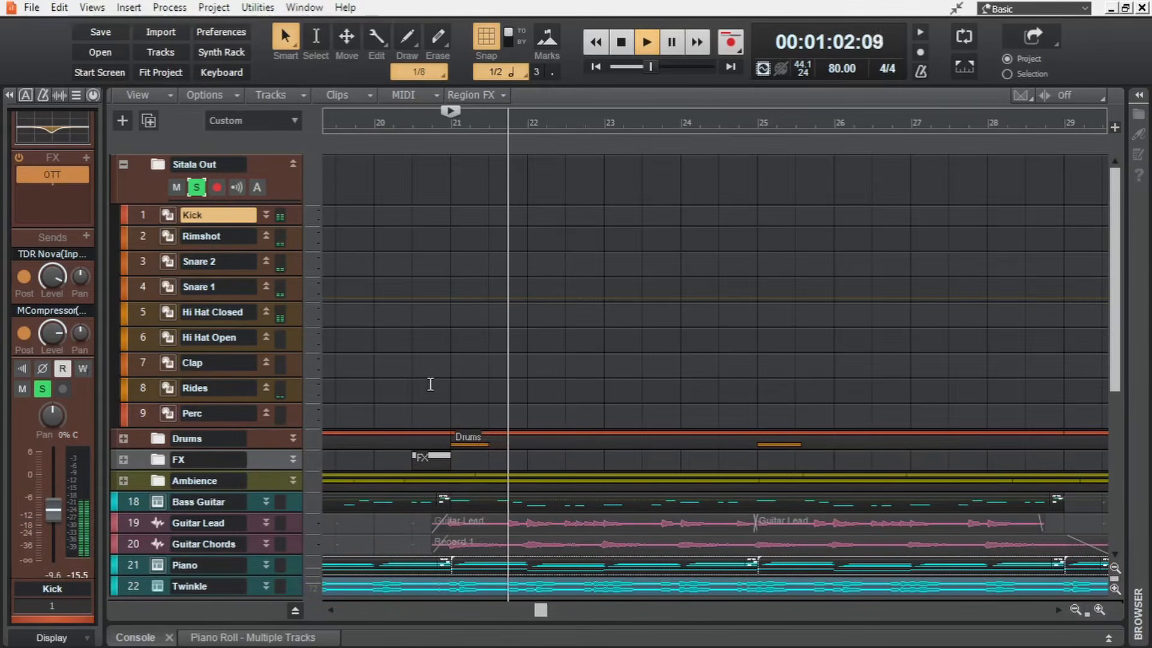
key("space")
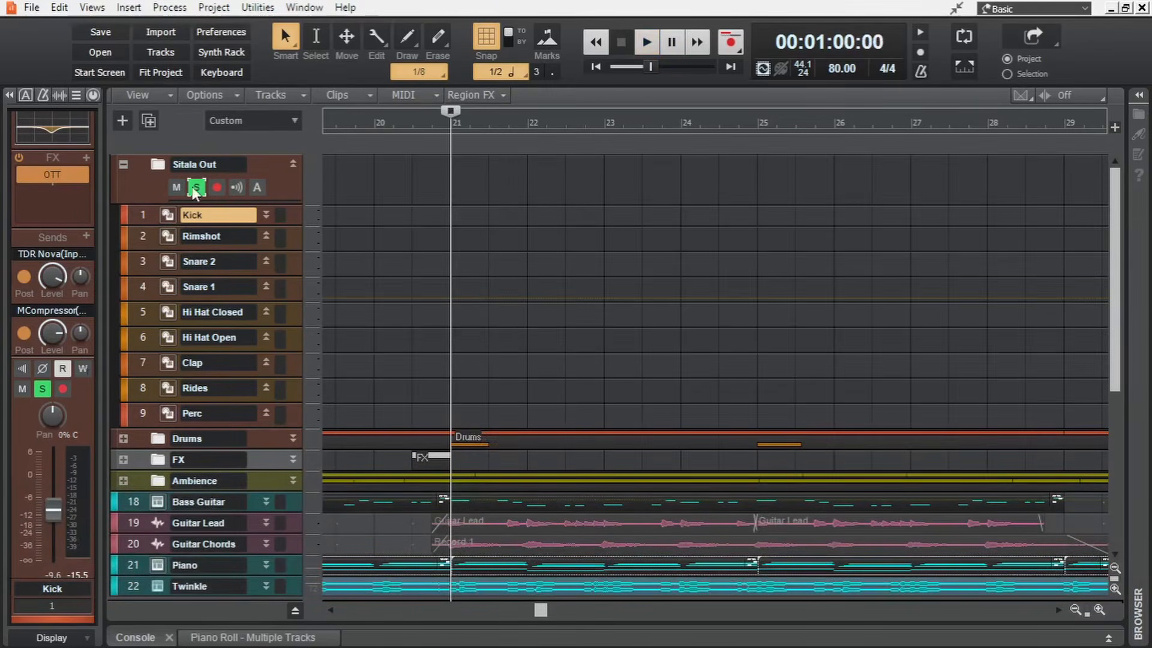
left_click(124, 165)
left_click(196, 187)
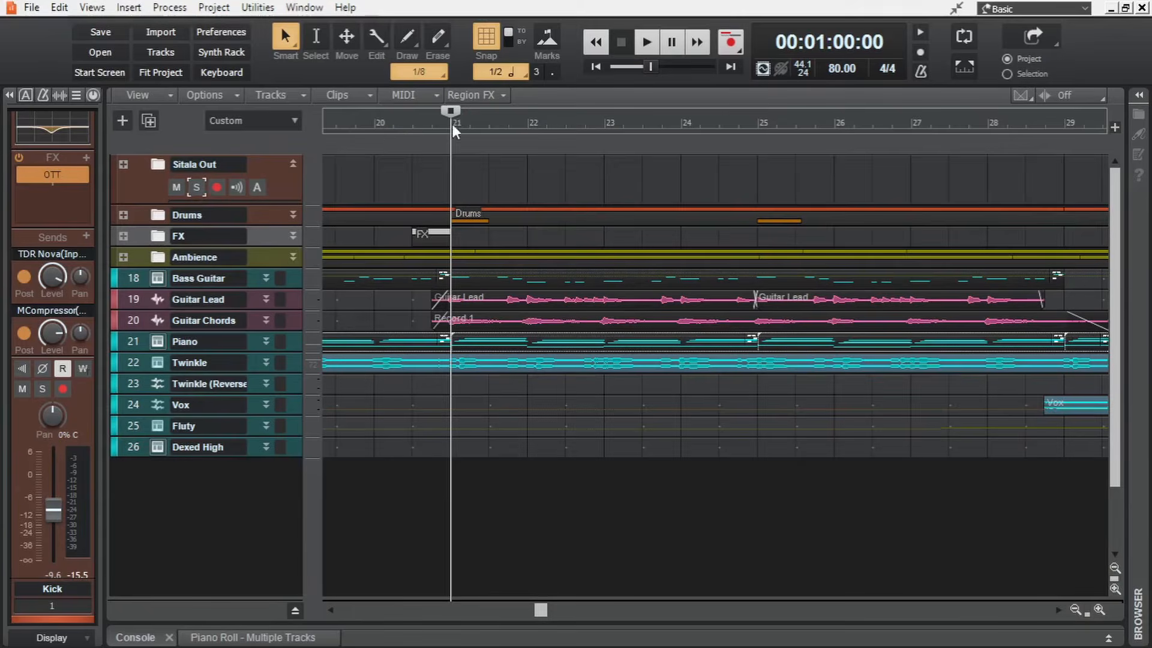
Step: Bounce the Sitala Out folder from bar 21 to 25 to a new track with the Track Folders source category
left_click_drag(453, 126, 757, 123)
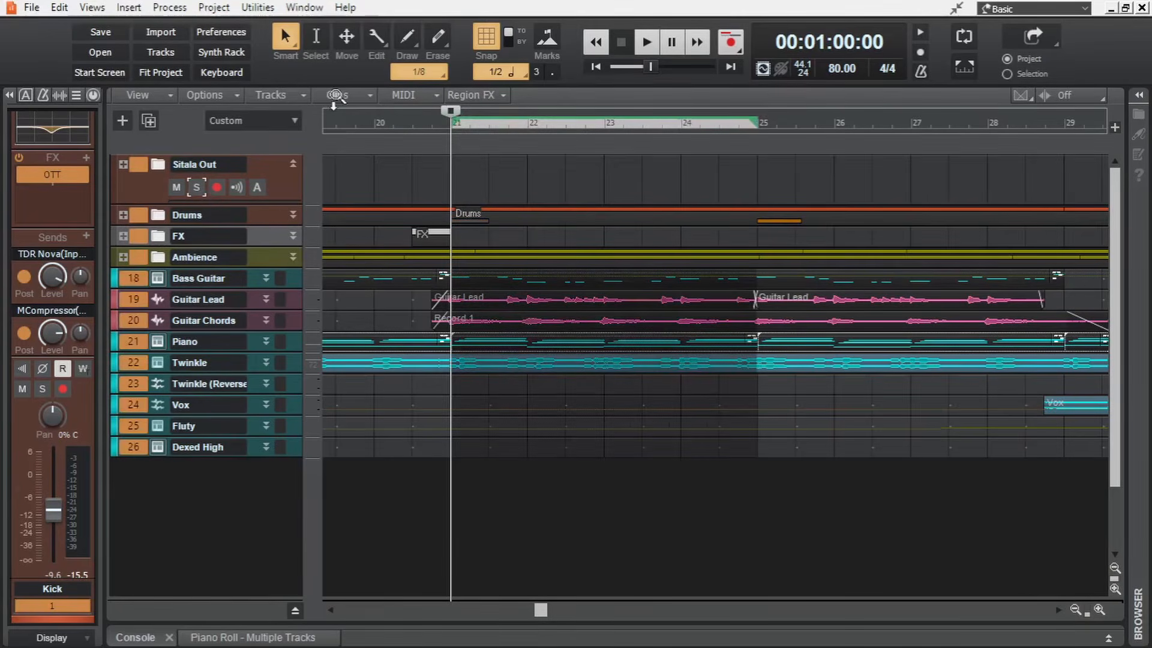
left_click(264, 97)
left_click(307, 172)
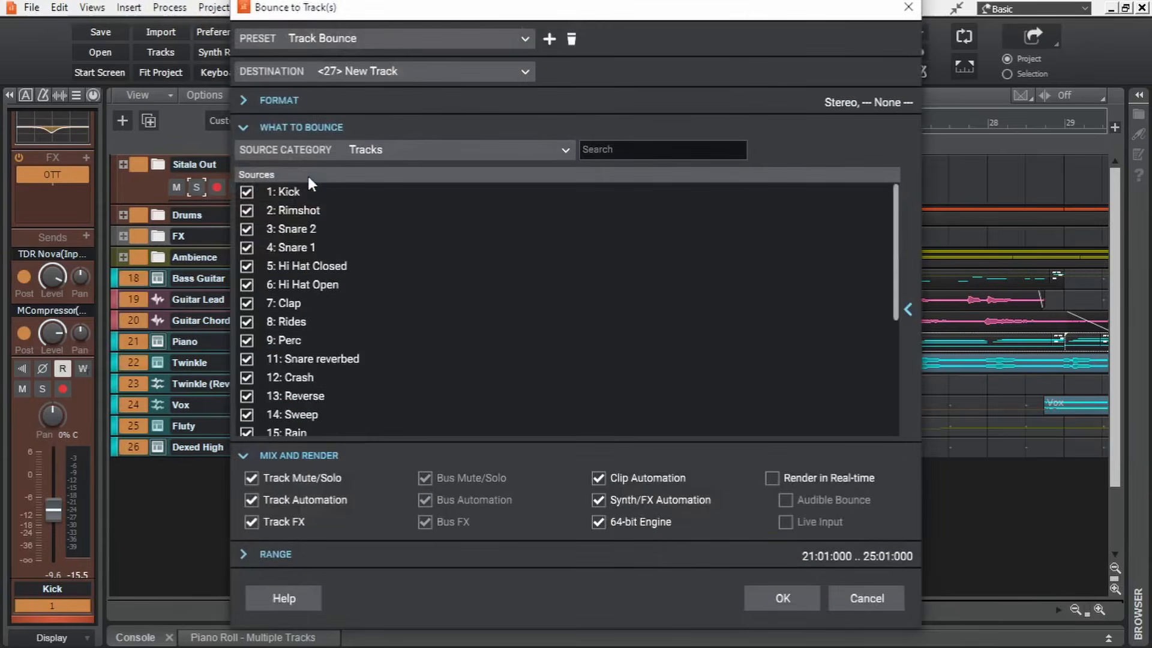
left_click(337, 150)
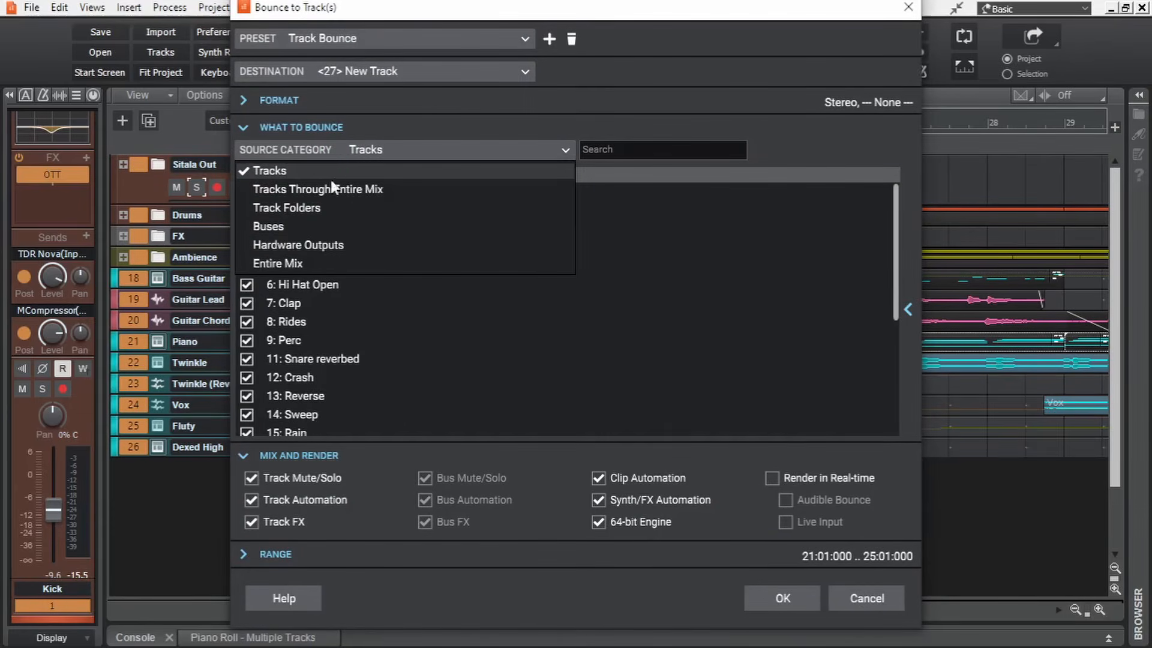
left_click(323, 206)
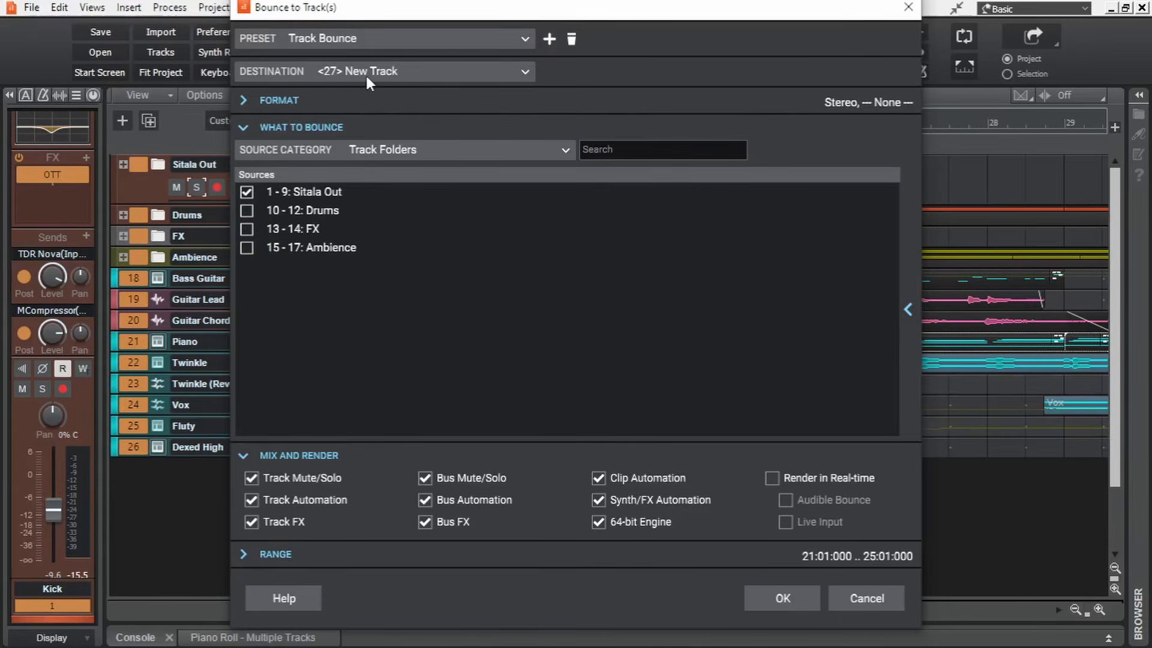
left_click(783, 599)
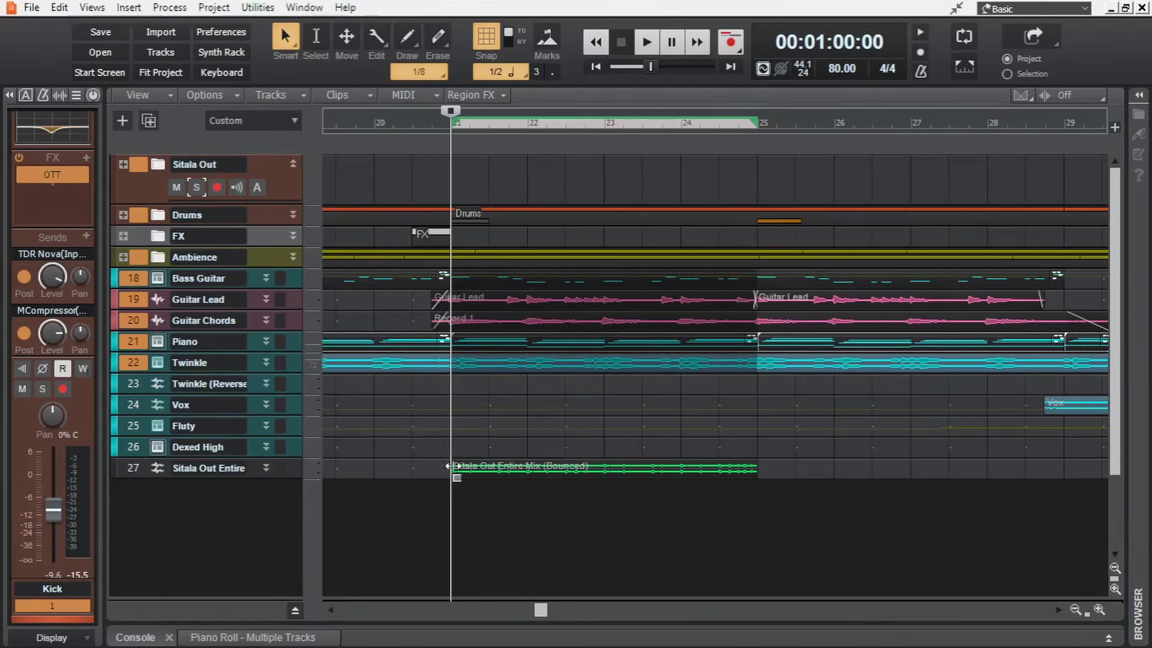
Step: Enlarge the bounced Sitala Out track, check the folder's original tracks, and listen to the bounce soloed from bar 21
left_click(265, 468)
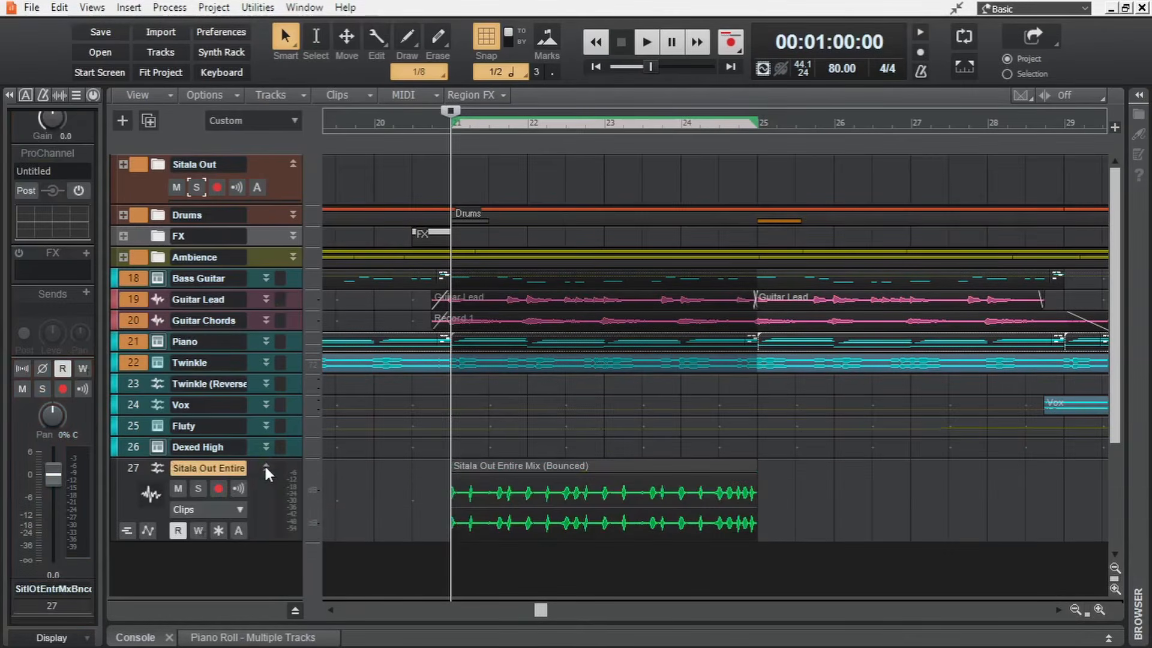
left_click(123, 164)
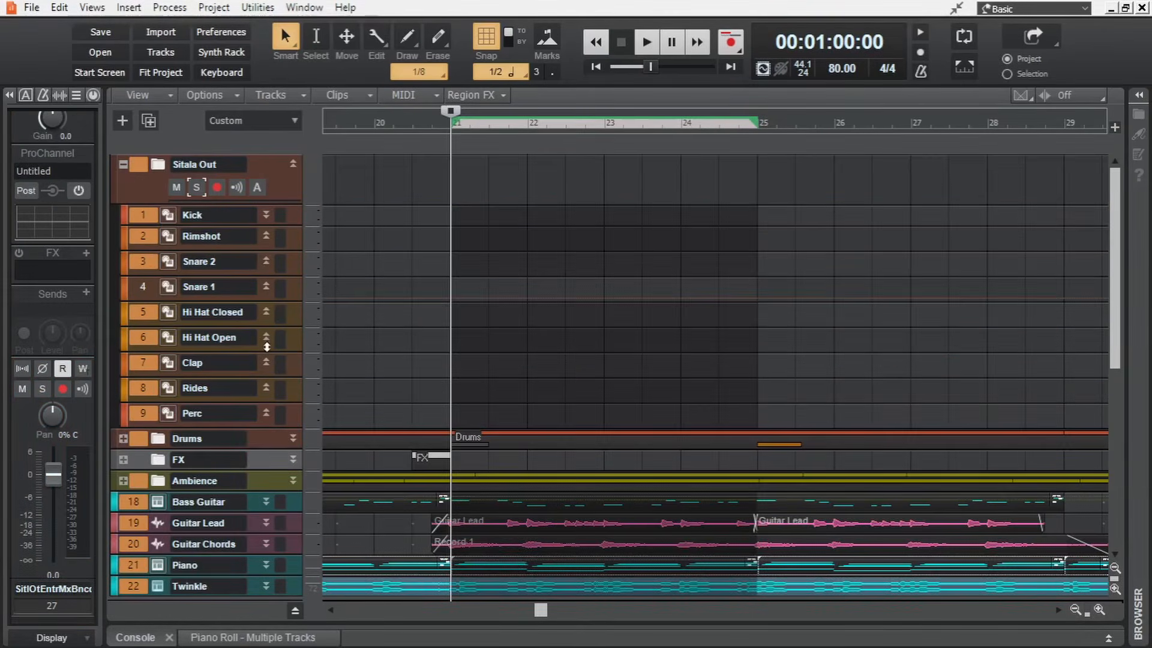
left_click(123, 163)
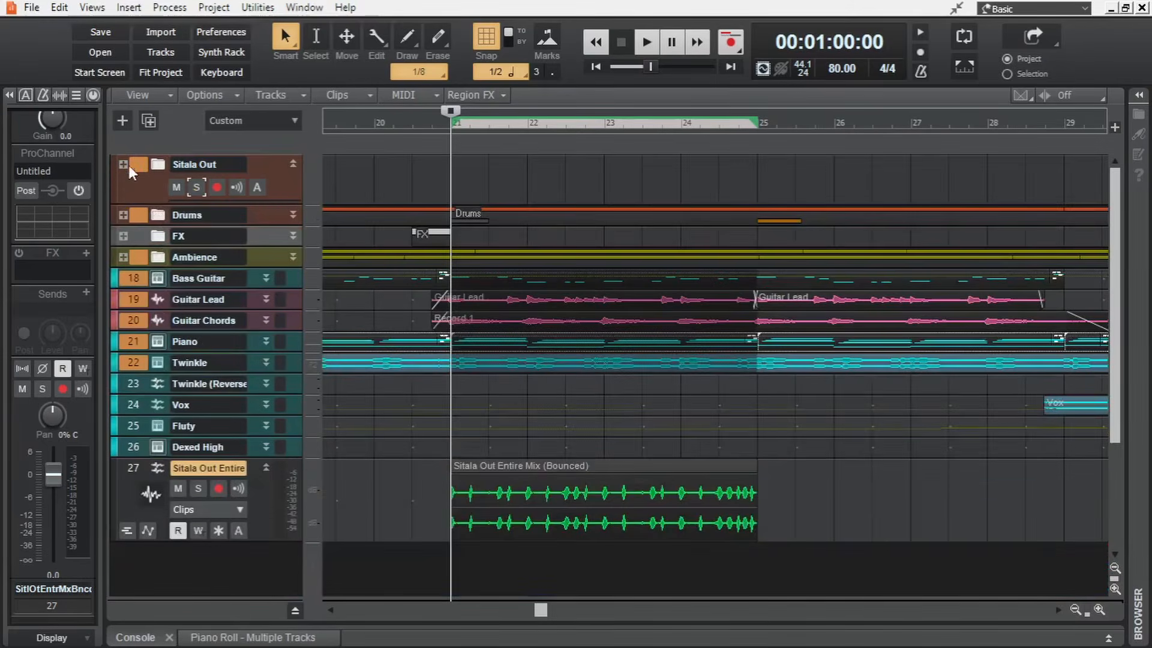
left_click(198, 488)
key("space")
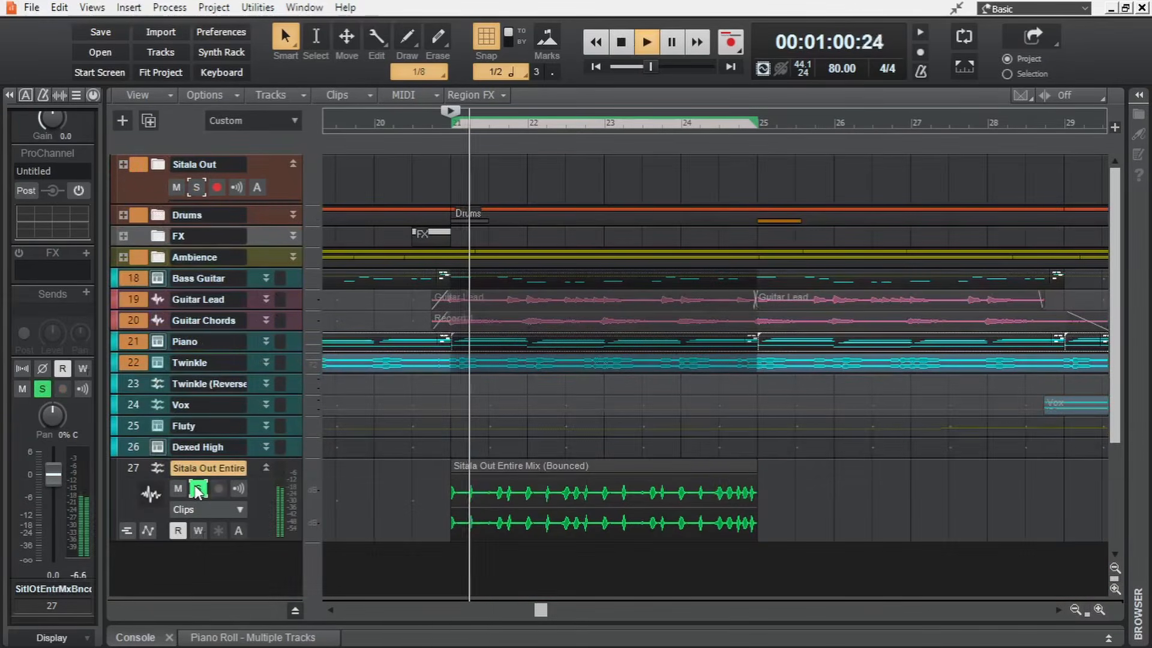
key("space")
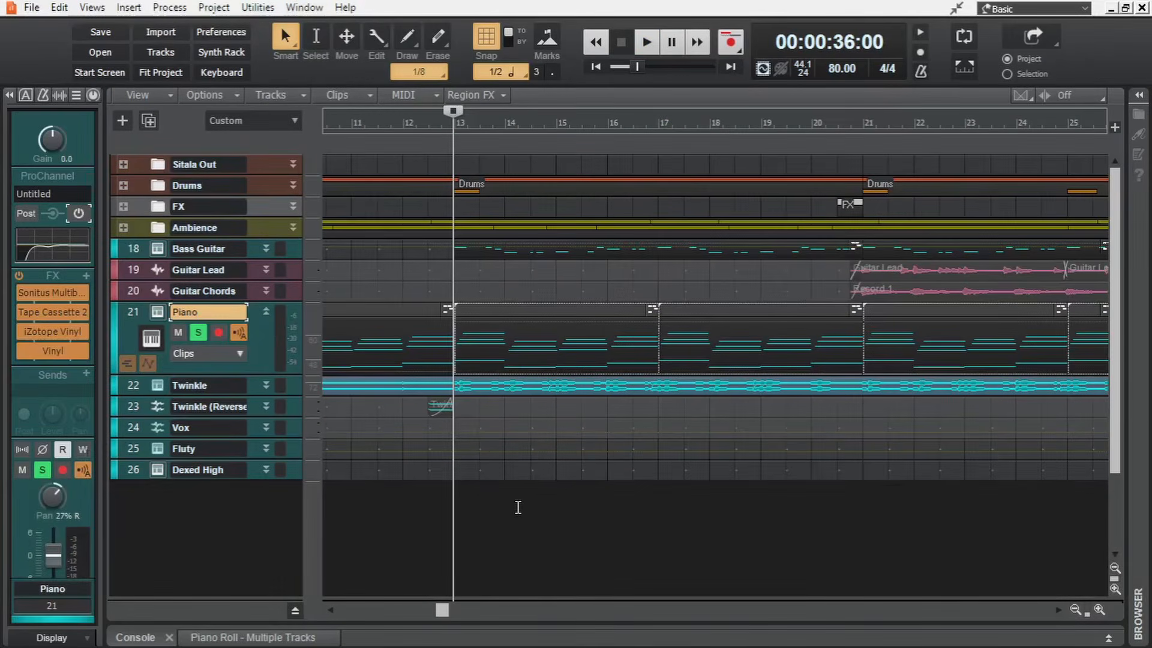
Step: Listen to the soloed Piano track from bar 13 and add the Baby Comeback delay to its FX rack
key("space")
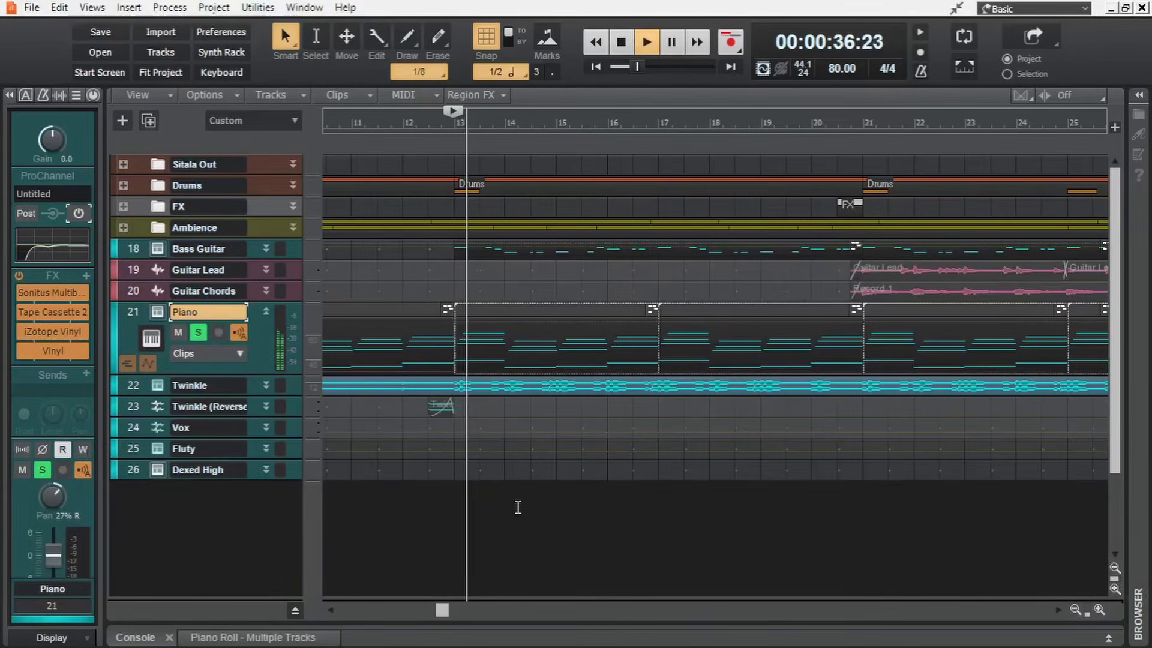
key("space")
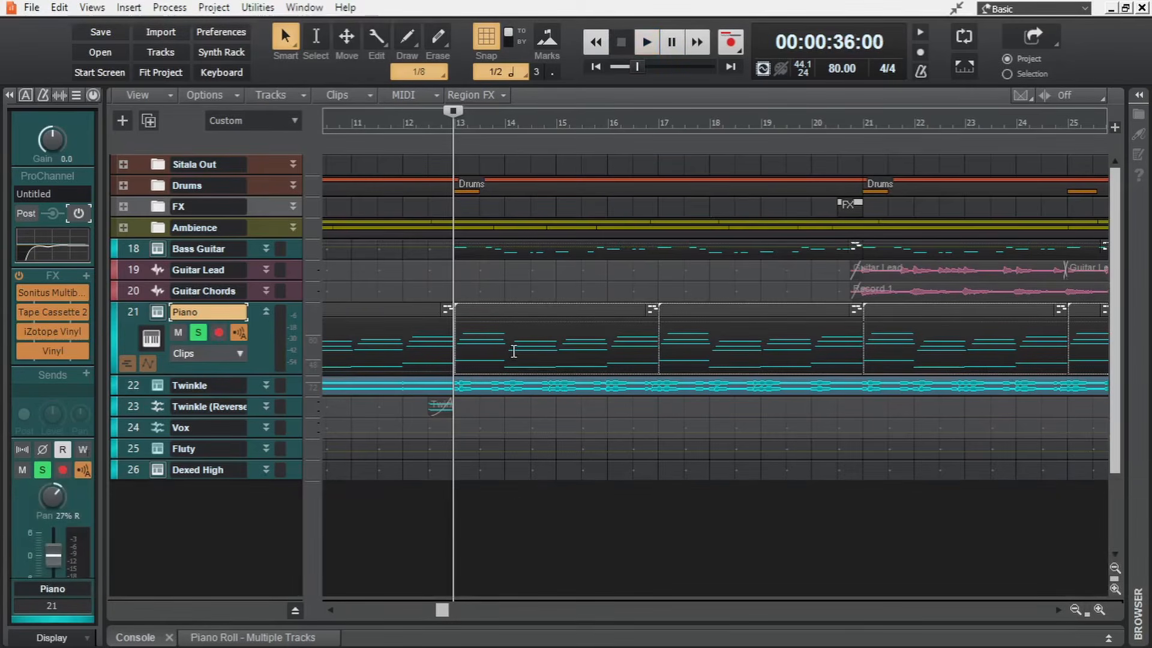
left_click(1139, 95)
left_click_drag(1041, 179, 61, 358)
left_click(1138, 96)
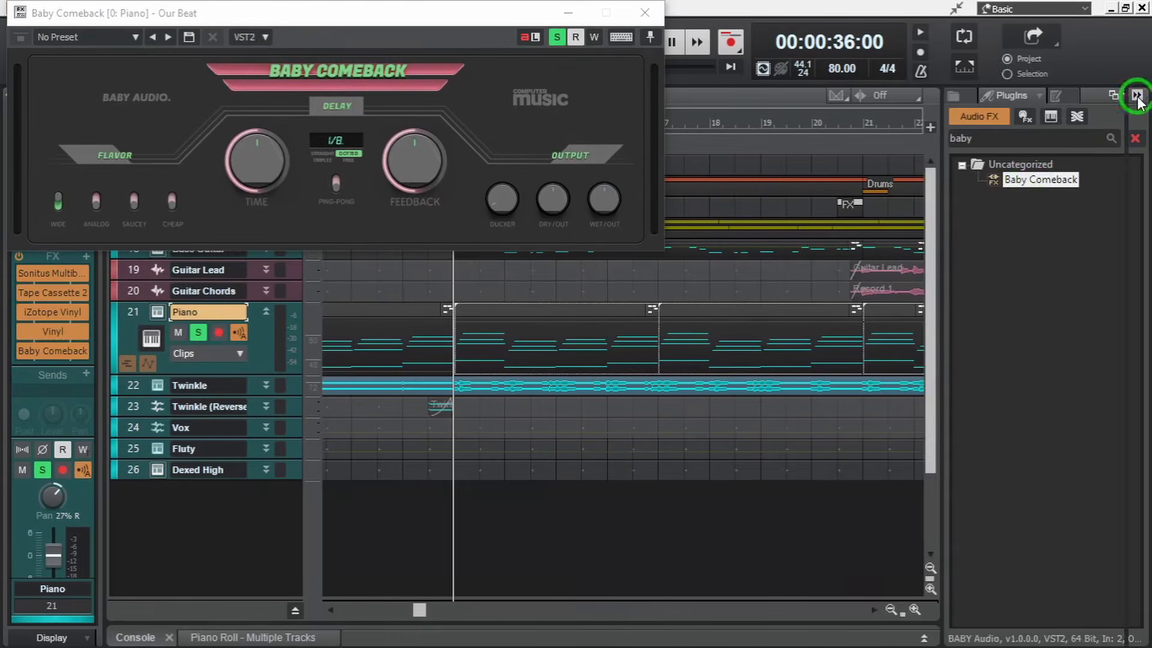
Step: Listen to the Piano track through Baby Comeback, lower the delay's Feedback slightly, and close the plug-in
key("space")
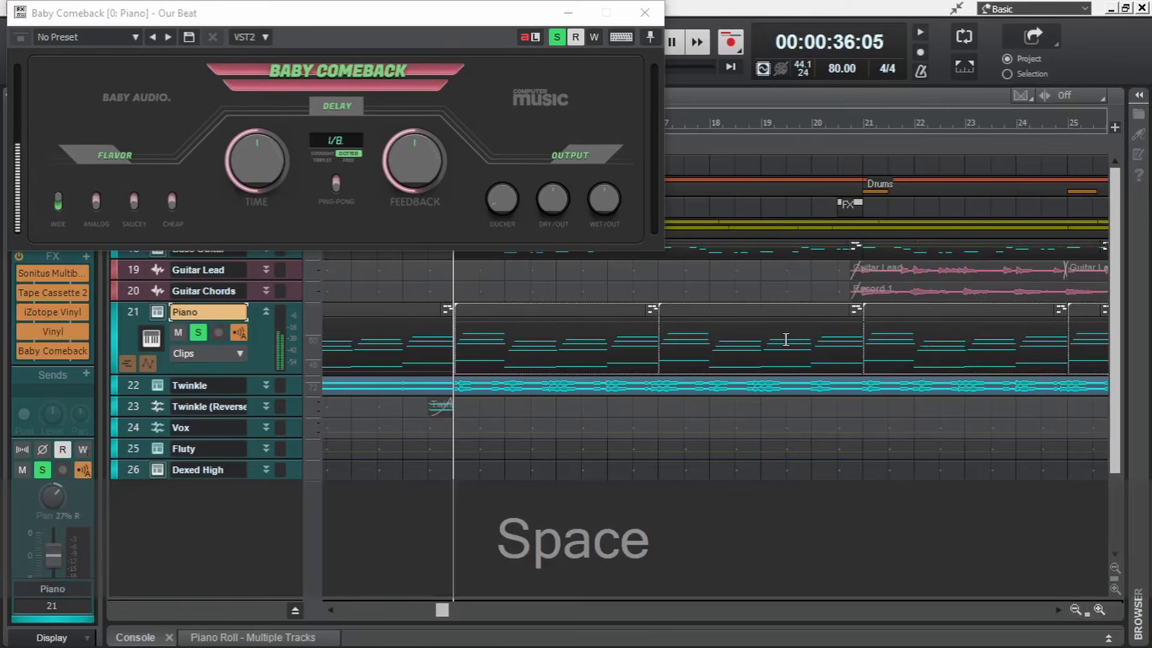
key("space")
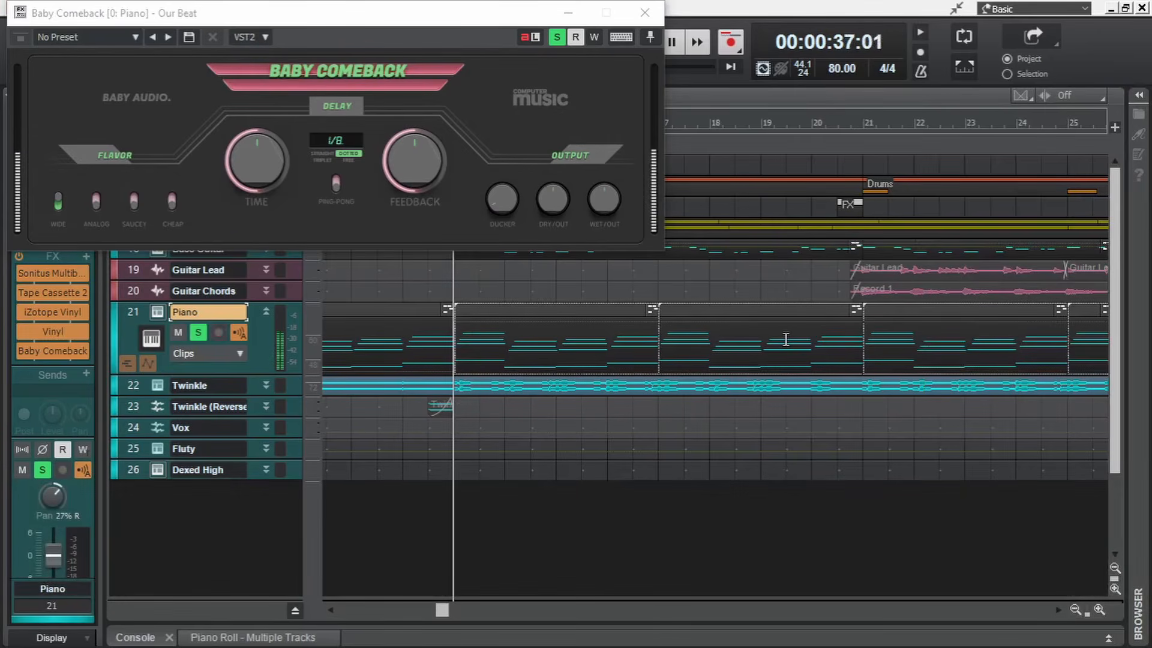
left_click_drag(405, 179, 406, 183)
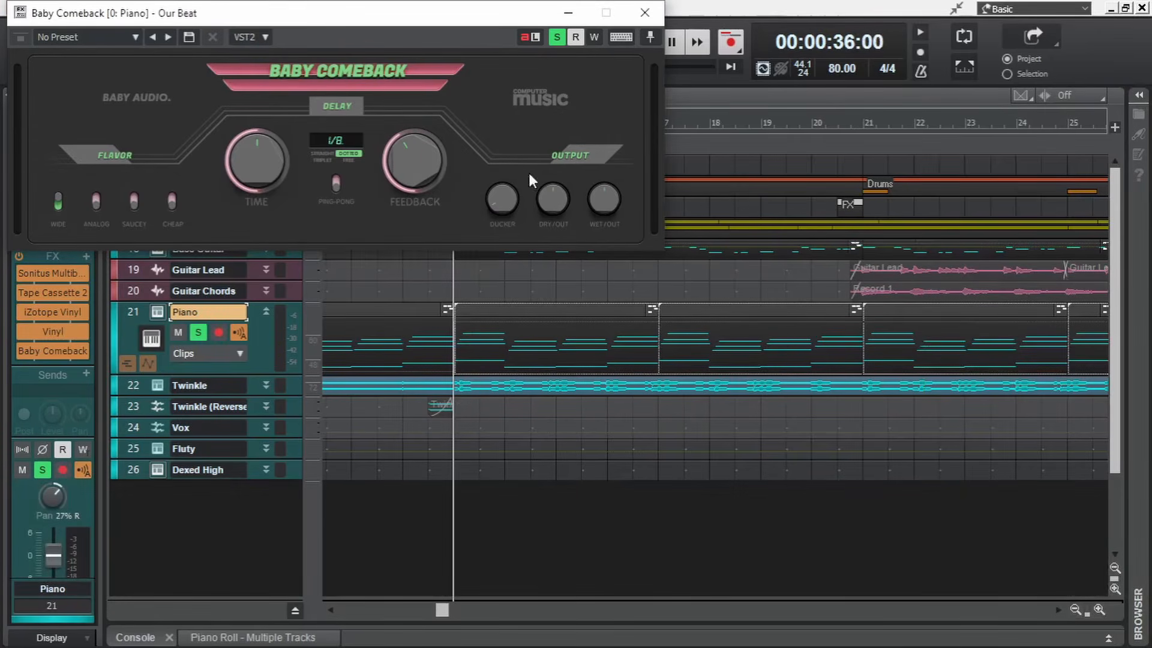
left_click(650, 14)
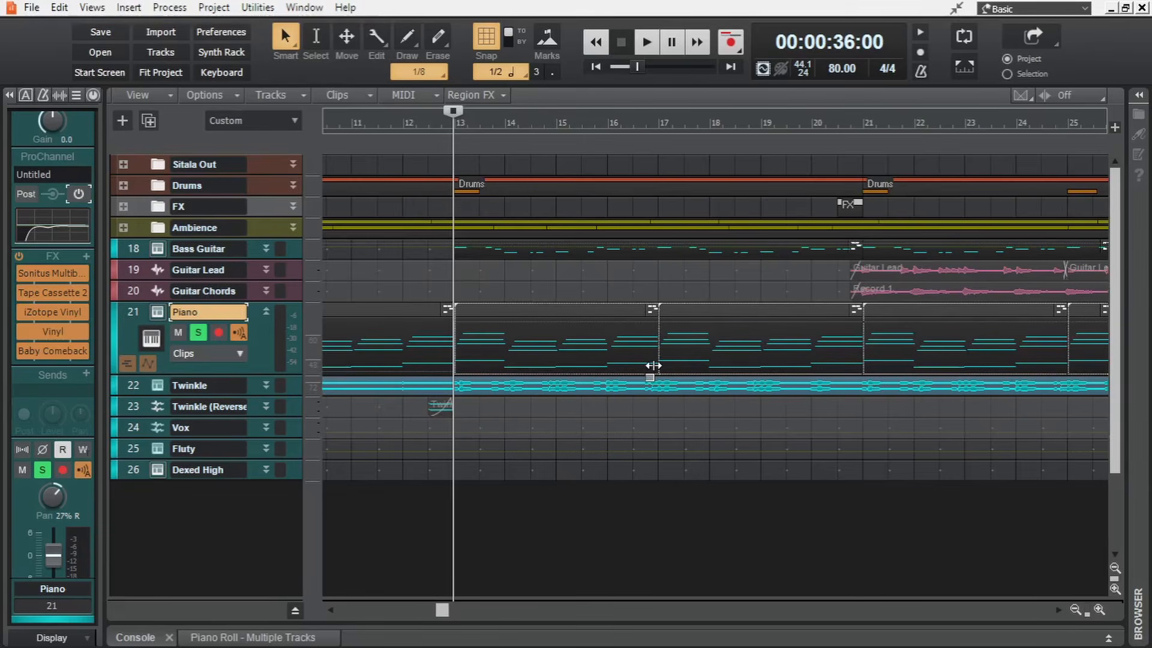
Step: Mute the Piano clip from bar 17 to 21 and set the time selection from bar 13 to 20
left_click(725, 311)
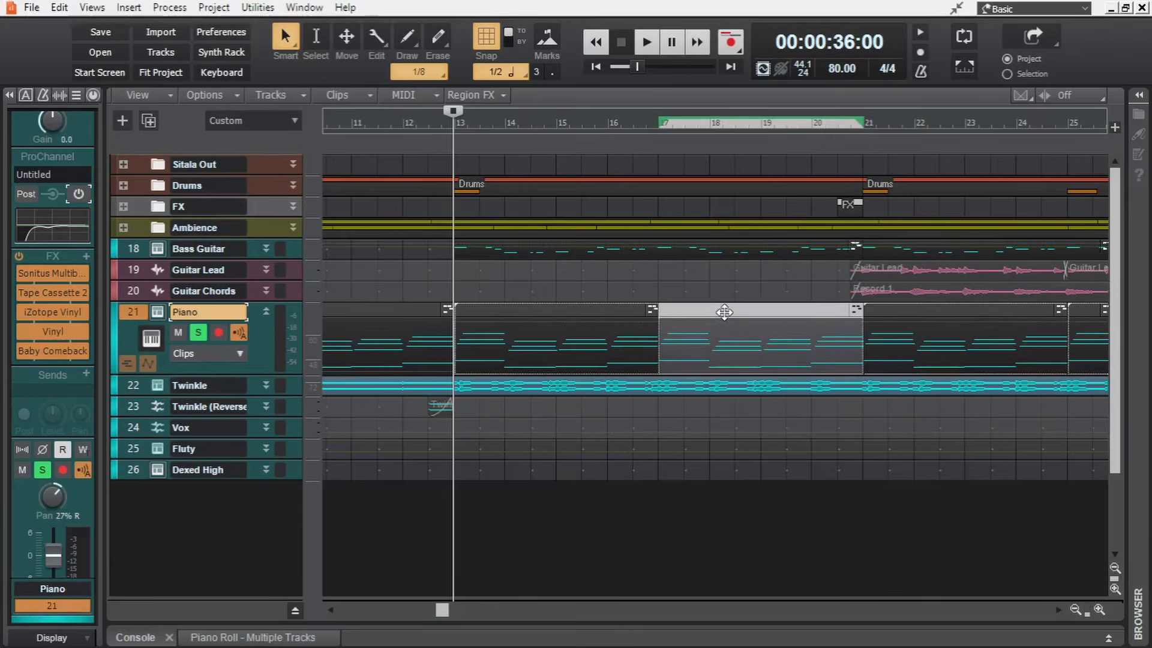
key("k")
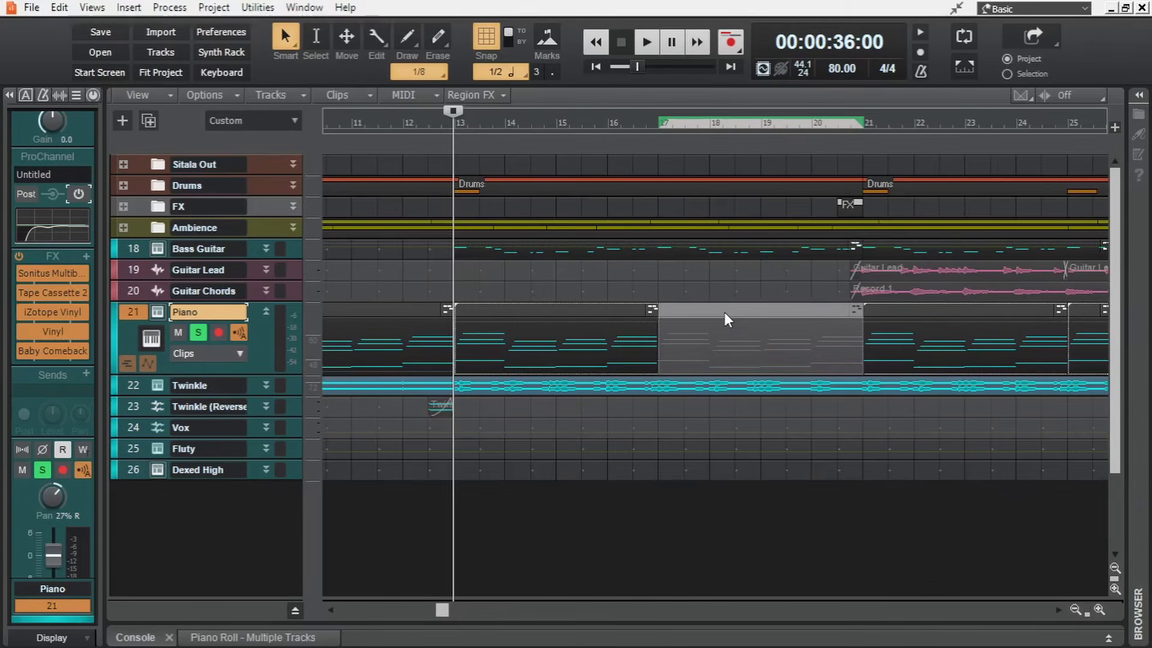
left_click(581, 317)
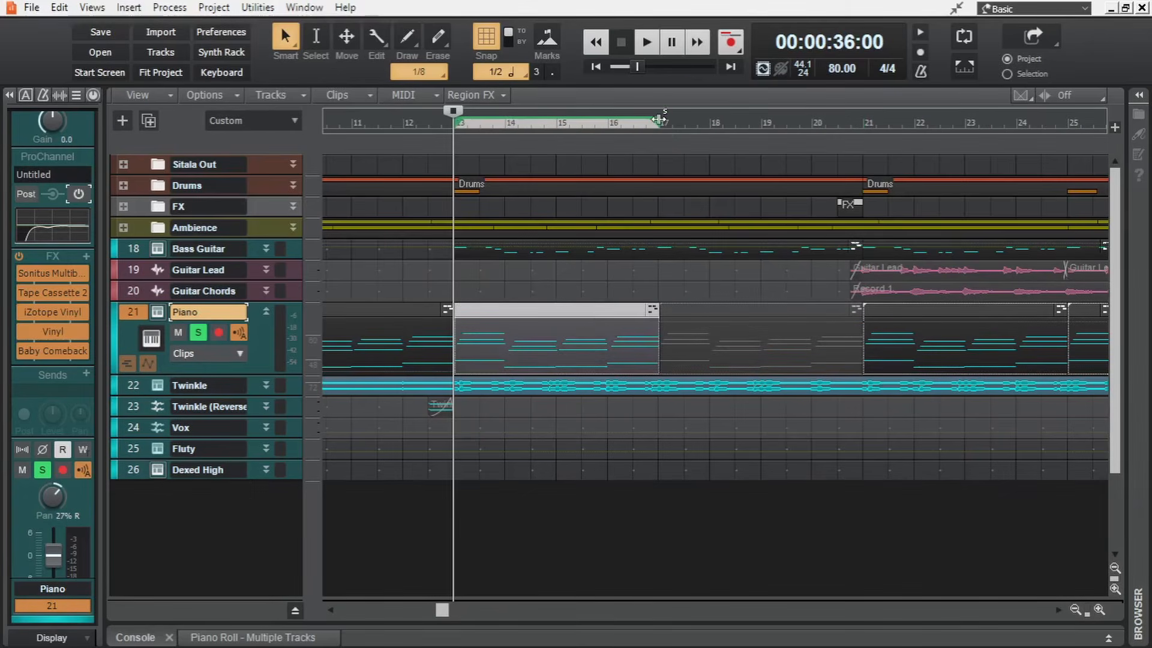
left_click_drag(658, 120, 812, 122)
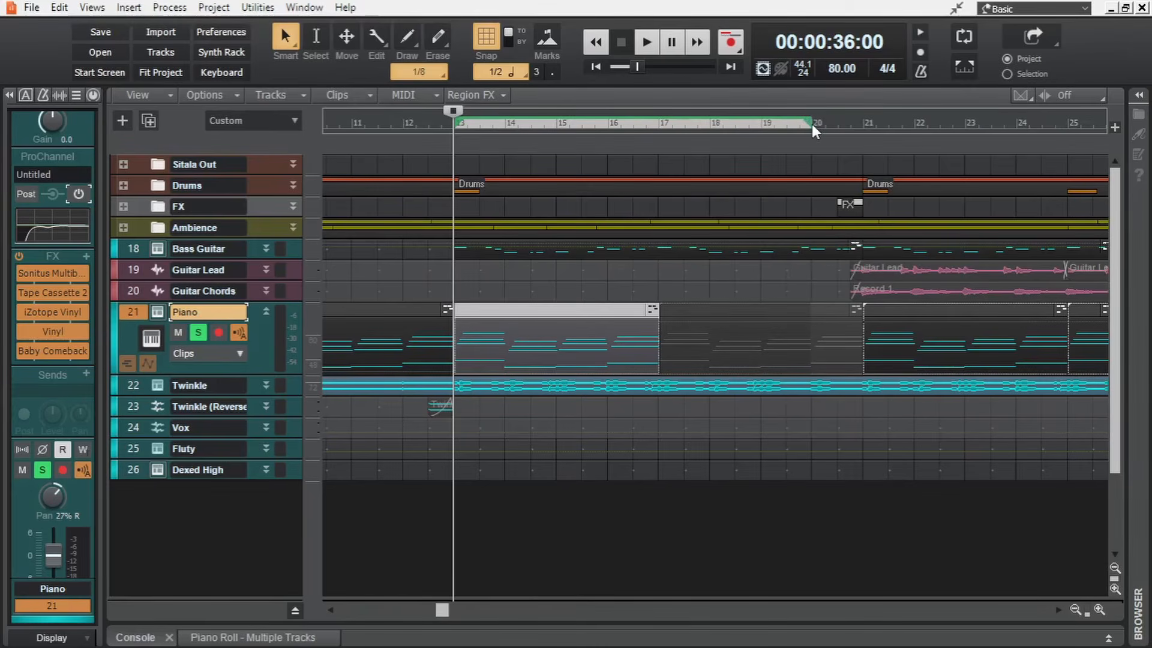
Step: Bounce the Piano track from bar 13 to 20 to a new track with the Tracks source category
left_click(272, 96)
left_click(384, 122)
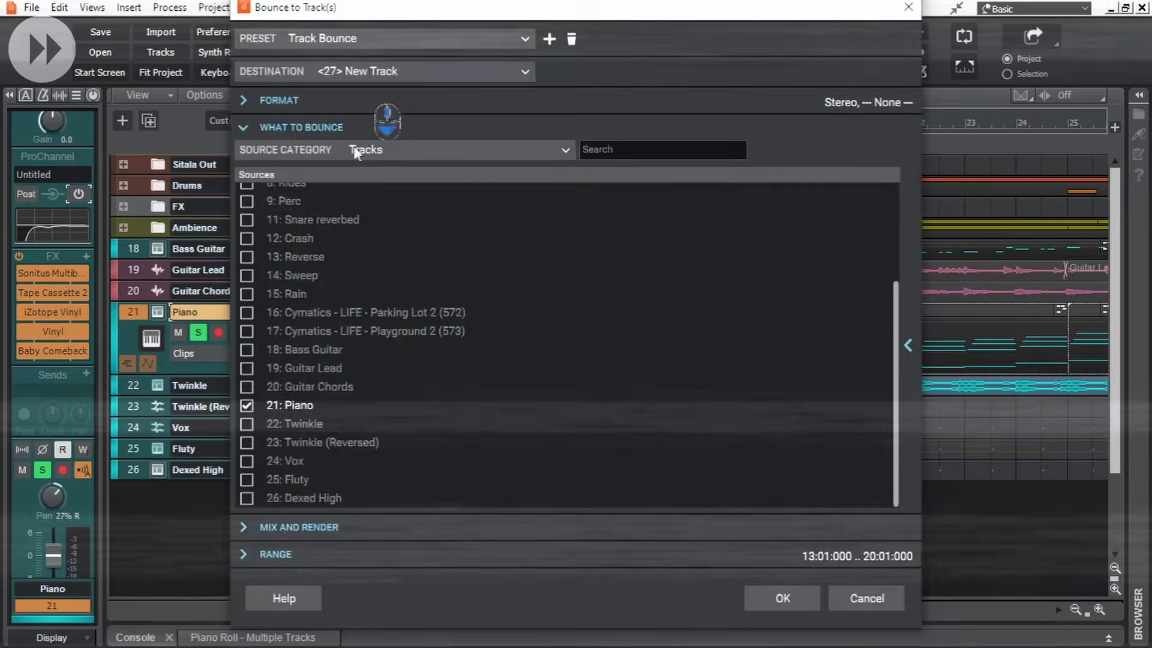
left_click(782, 597)
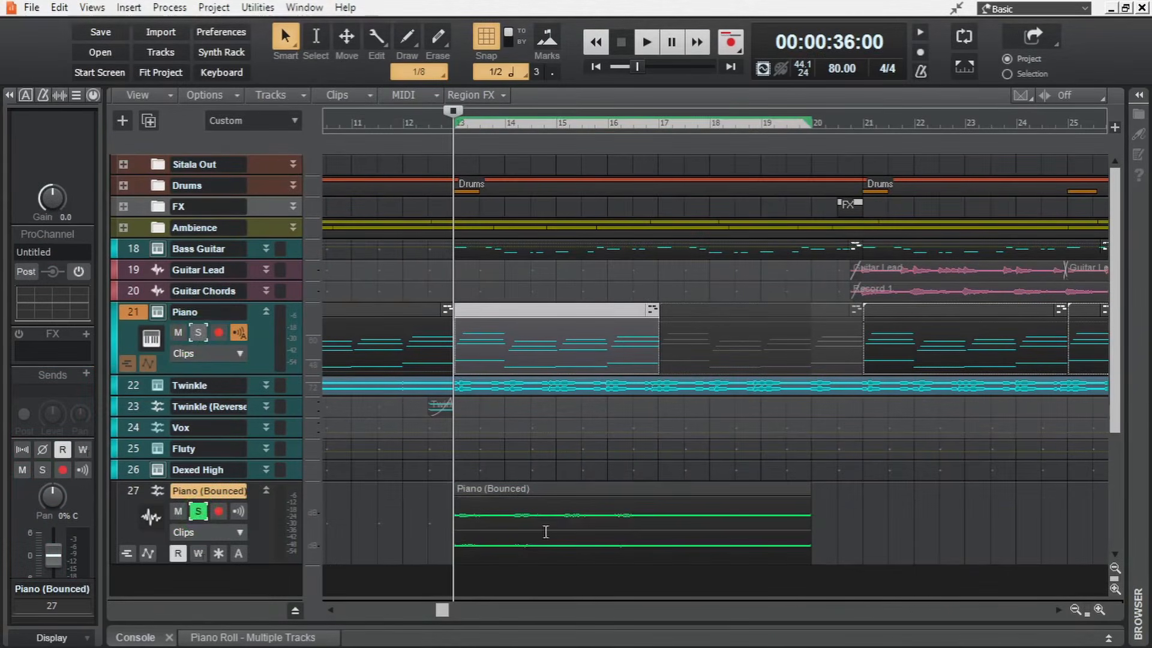
Step: Clear the selection and listen to the bounced Piano track soloed from the middle of bar 16
key("k")
key("space")
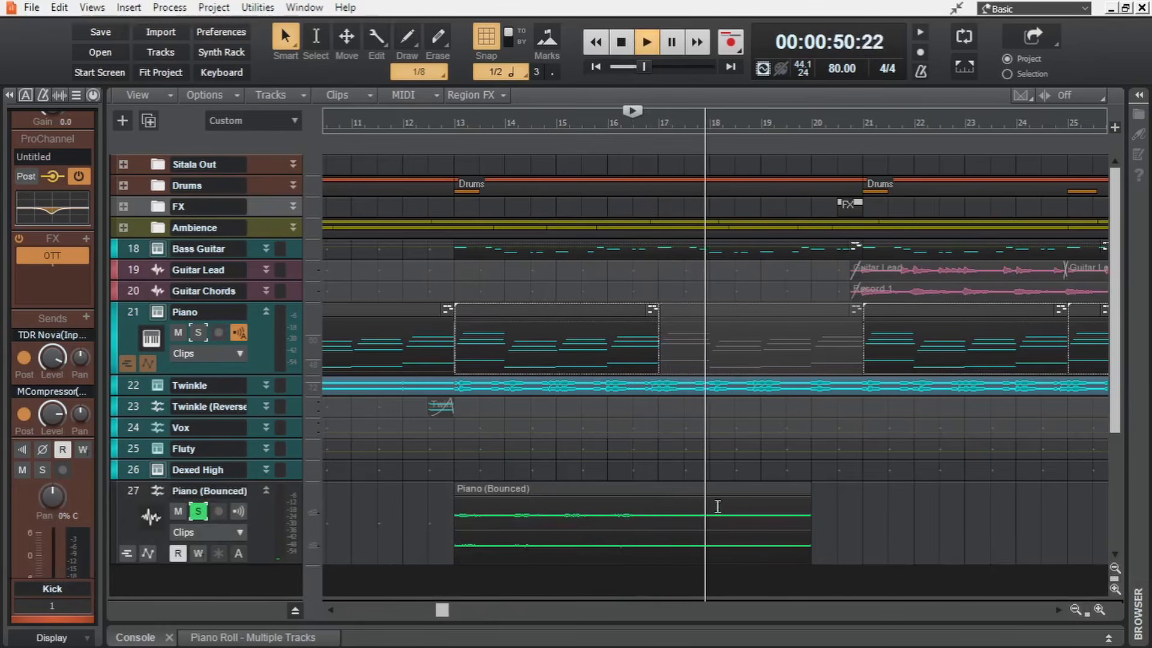
key("space")
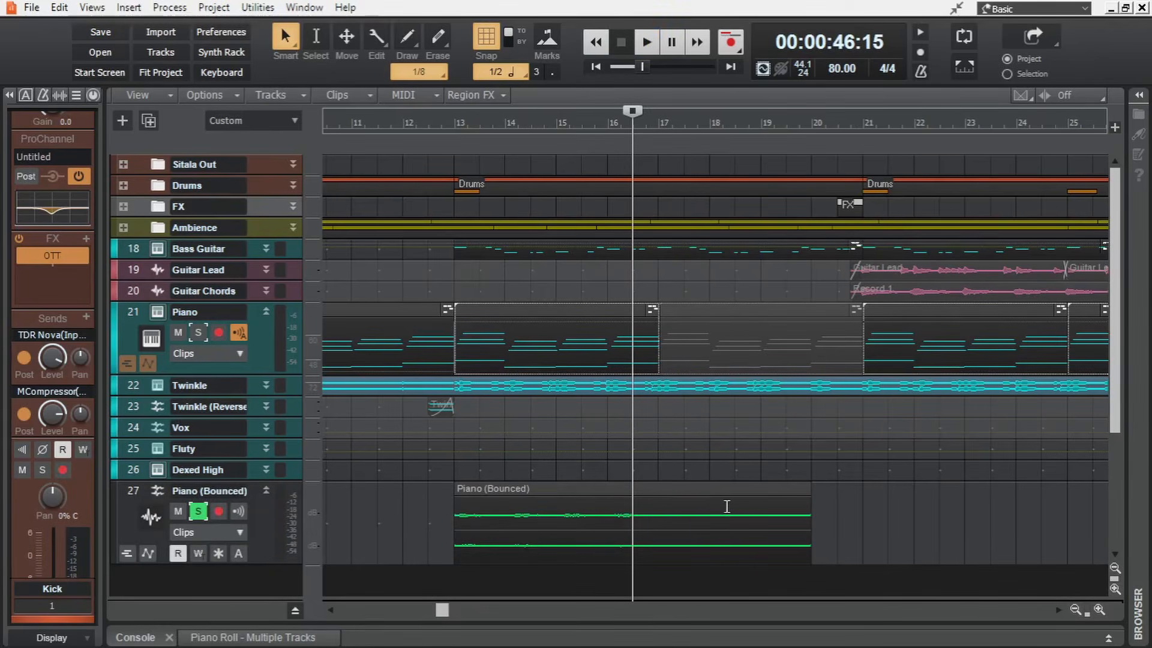
Step: Unmute the Piano clip from bar 17 to 21 and open the bounced Piano track's options
left_click(713, 314)
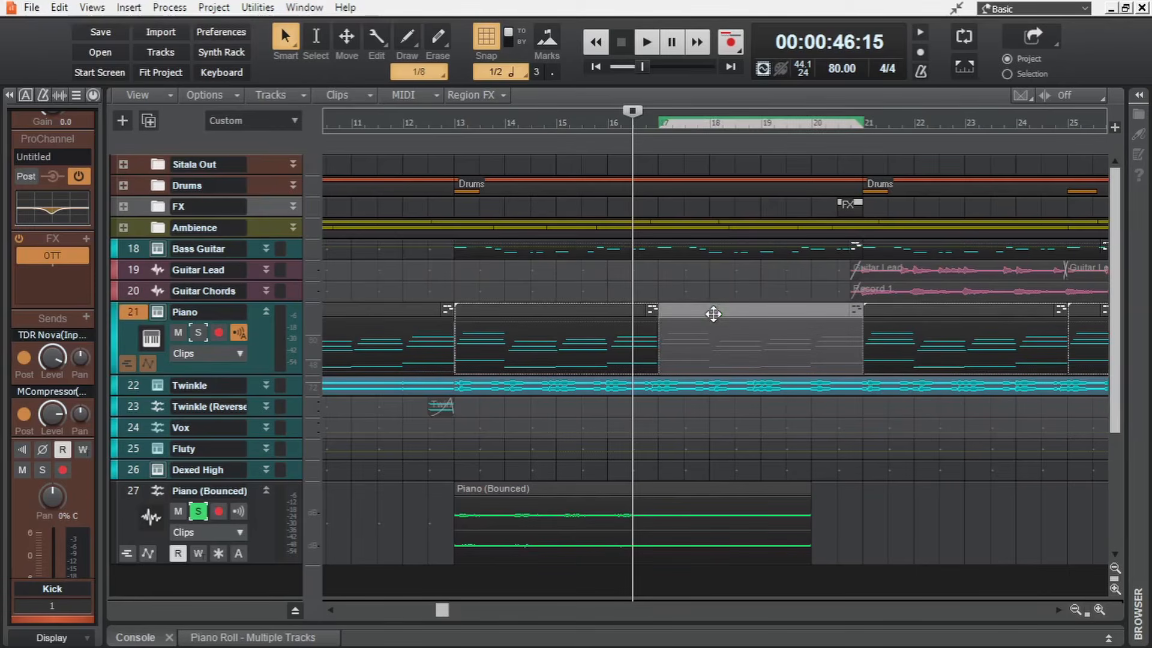
key("k")
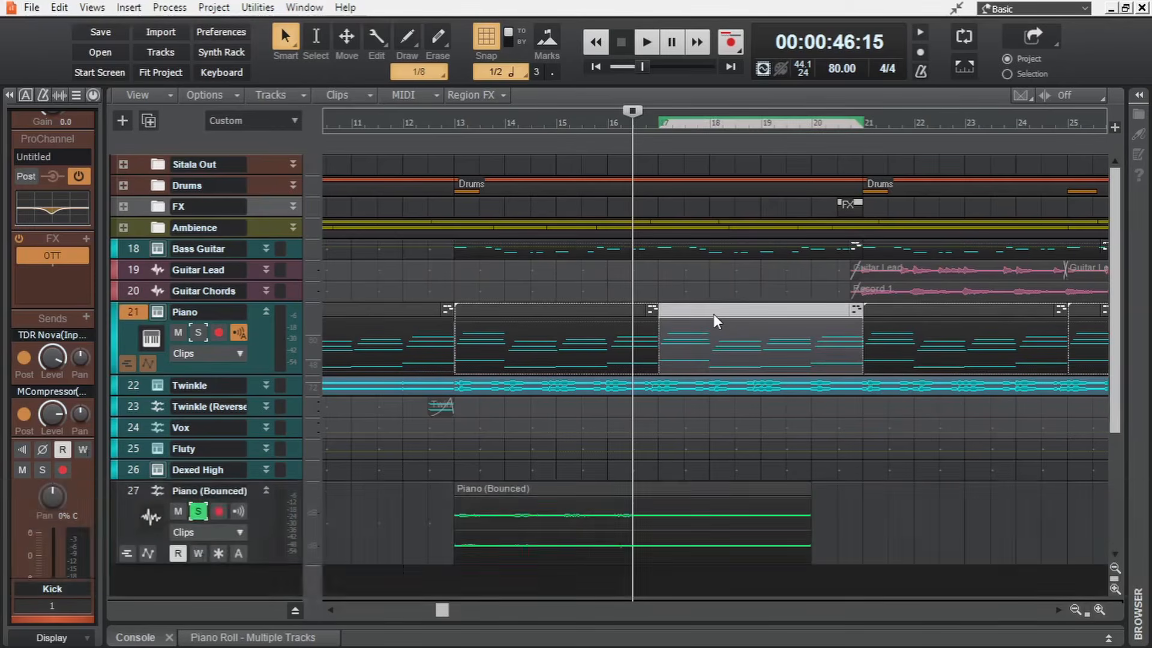
right_click(138, 491)
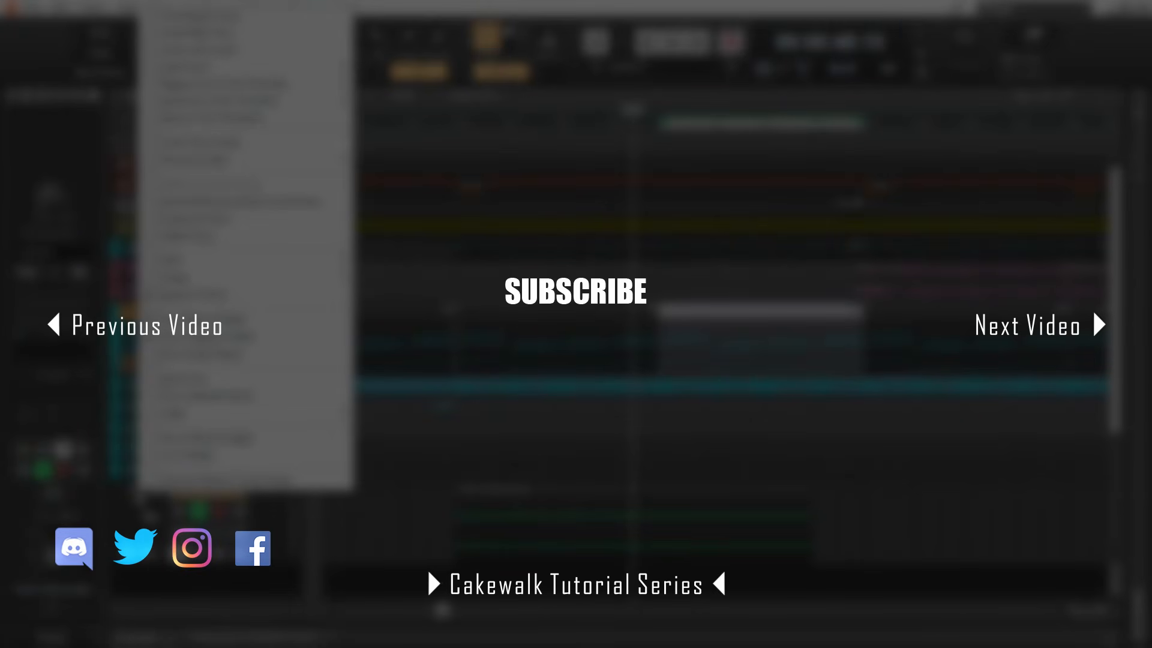